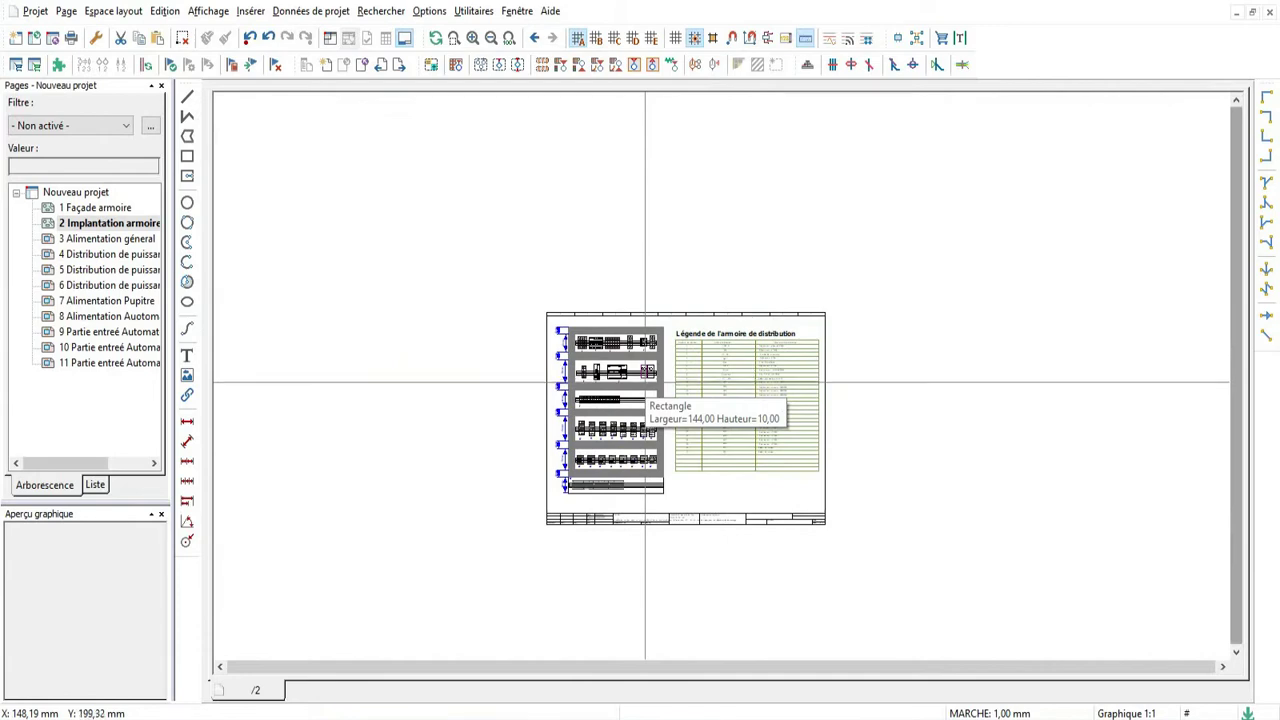
{"action": "scroll", "coordinate": [645, 382], "scroll_direction": "up", "scroll_amount": 2}
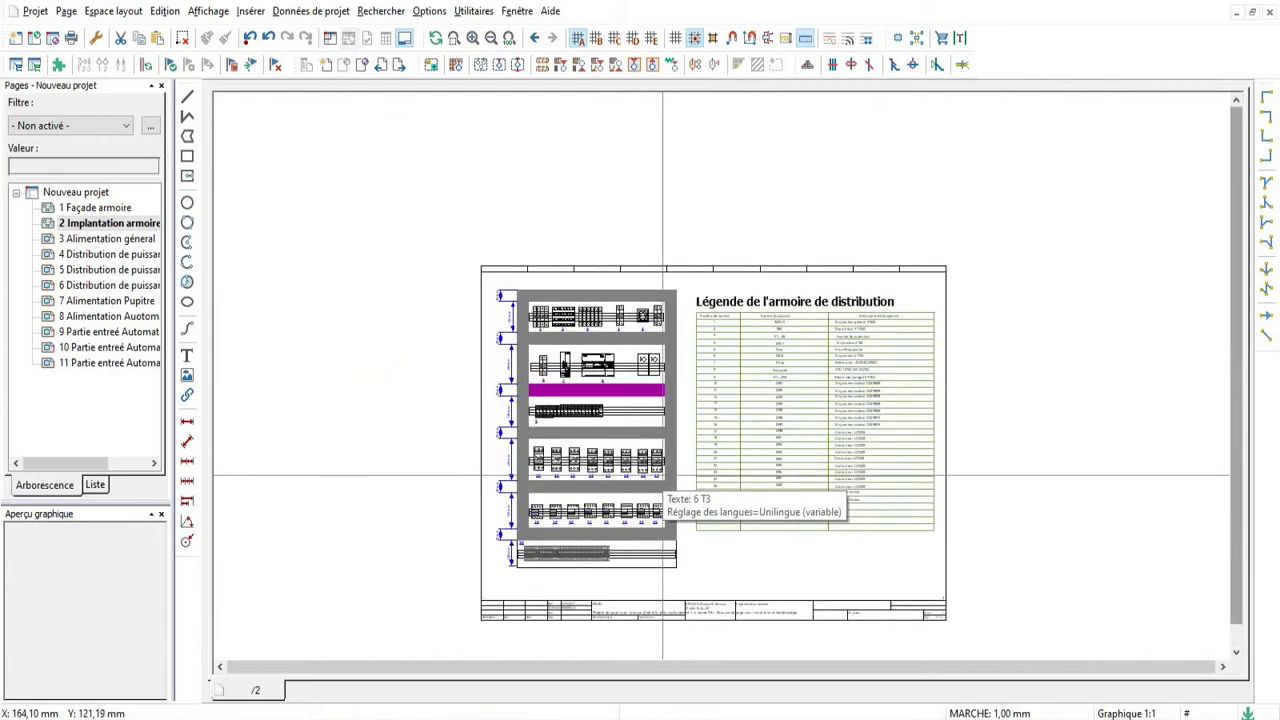
{"action": "scroll", "coordinate": [662, 478], "scroll_direction": "up", "scroll_amount": 2}
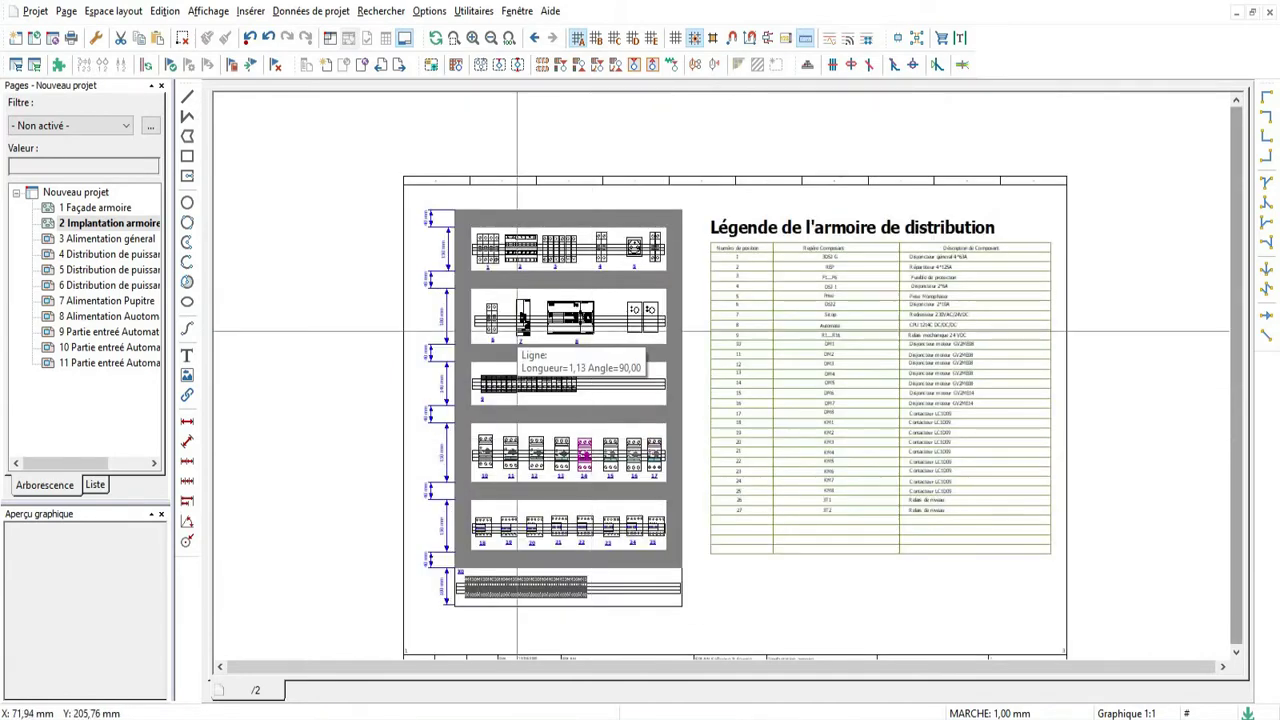
{"action": "scroll", "coordinate": [517, 330], "scroll_direction": "down", "scroll_amount": 1}
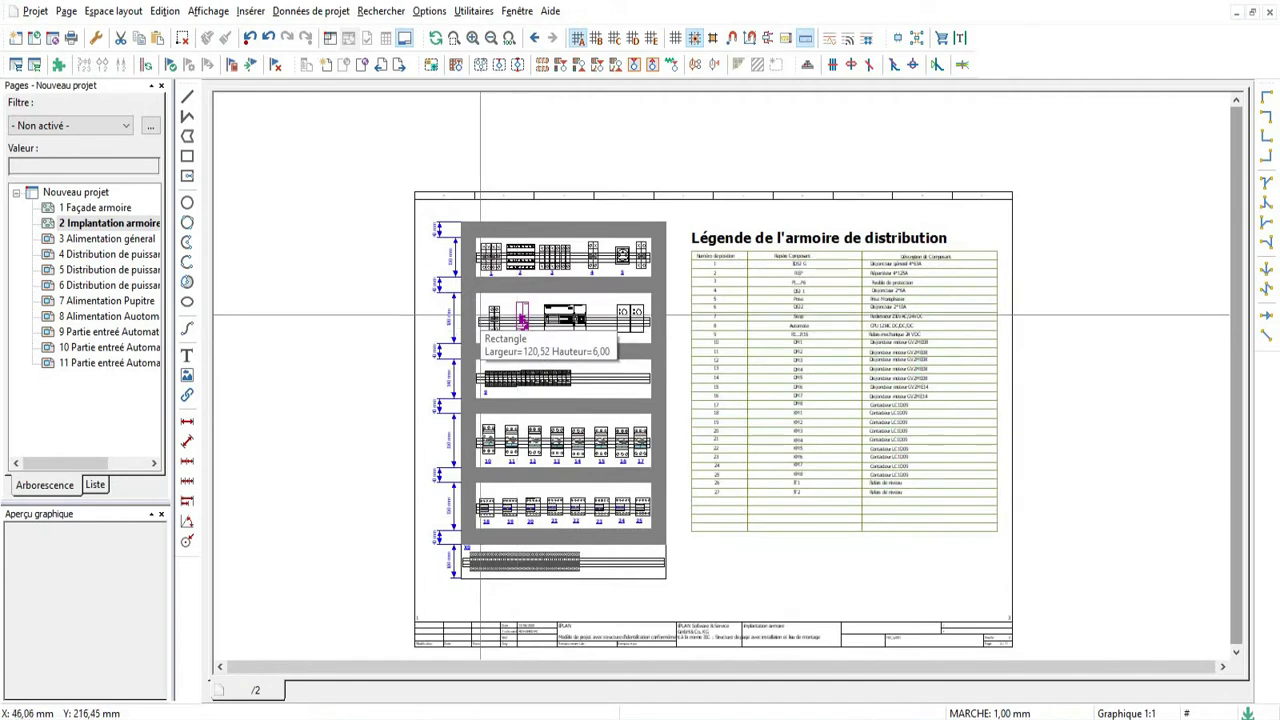
{"action": "scroll", "coordinate": [481, 318], "scroll_direction": "down", "scroll_amount": 1}
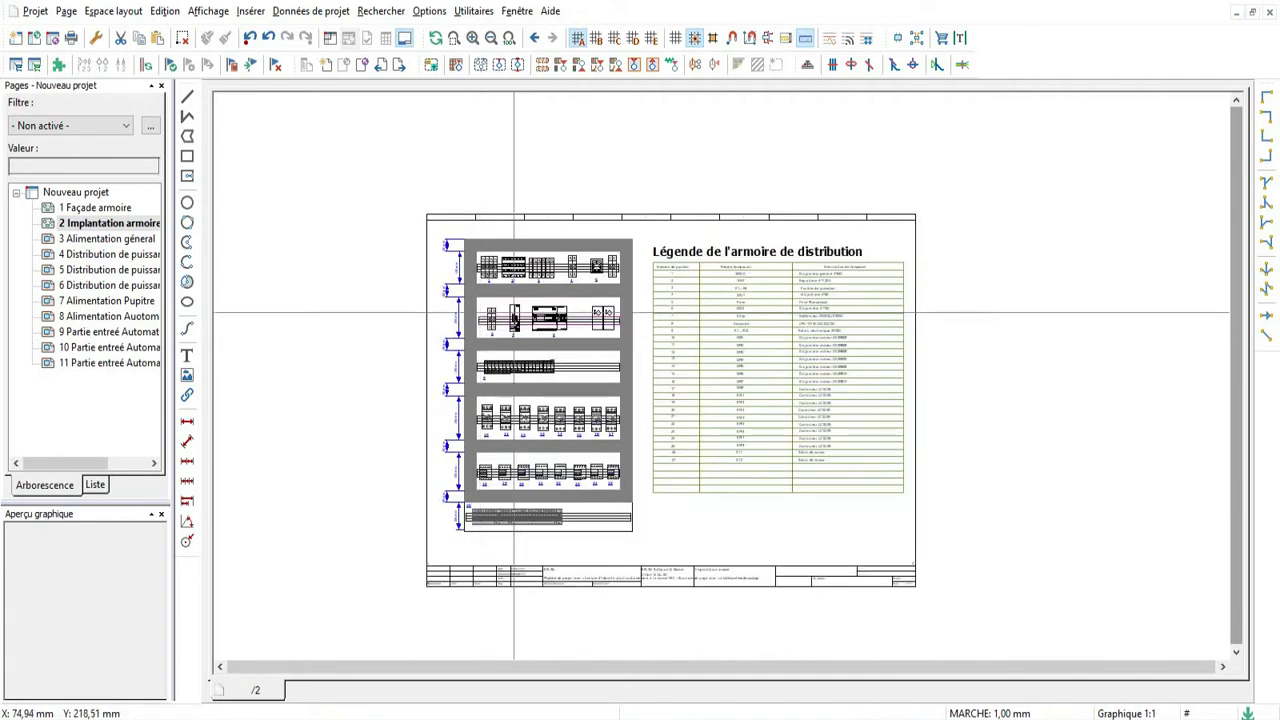
Step: Open page 3, Alimentation général, and examine the title block along the bottom of its sheet
{"action": "double_click", "coordinate": [112, 239]}
{"action": "scroll", "coordinate": [555, 641], "scroll_direction": "up", "scroll_amount": 3}
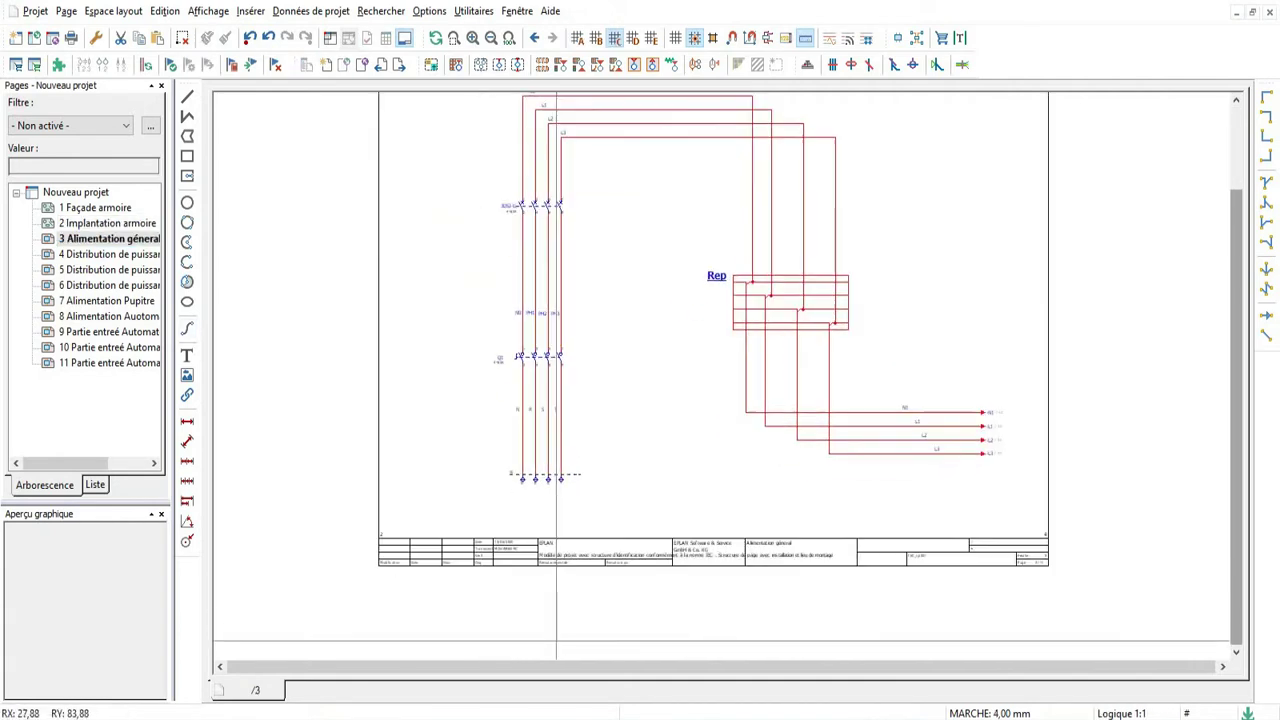
{"action": "scroll", "coordinate": [484, 513], "scroll_direction": "down", "scroll_amount": 2}
{"action": "left_click_drag", "start_coordinate": [240, 567], "coordinate": [1223, 385]}
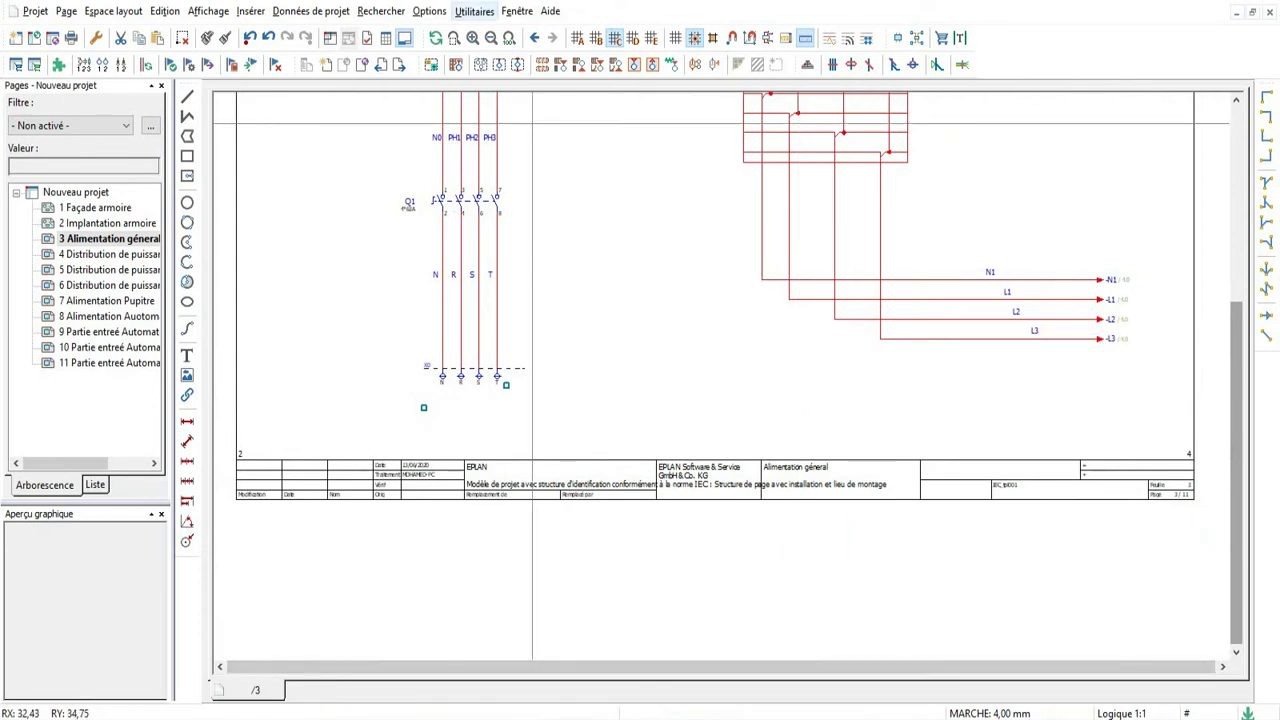
Step: Start opening an existing title block (Cartouche) from the master data and browse to C:\Users\Public\EPLAN\Data\Cartouches\Company name
{"action": "left_click", "coordinate": [474, 11]}
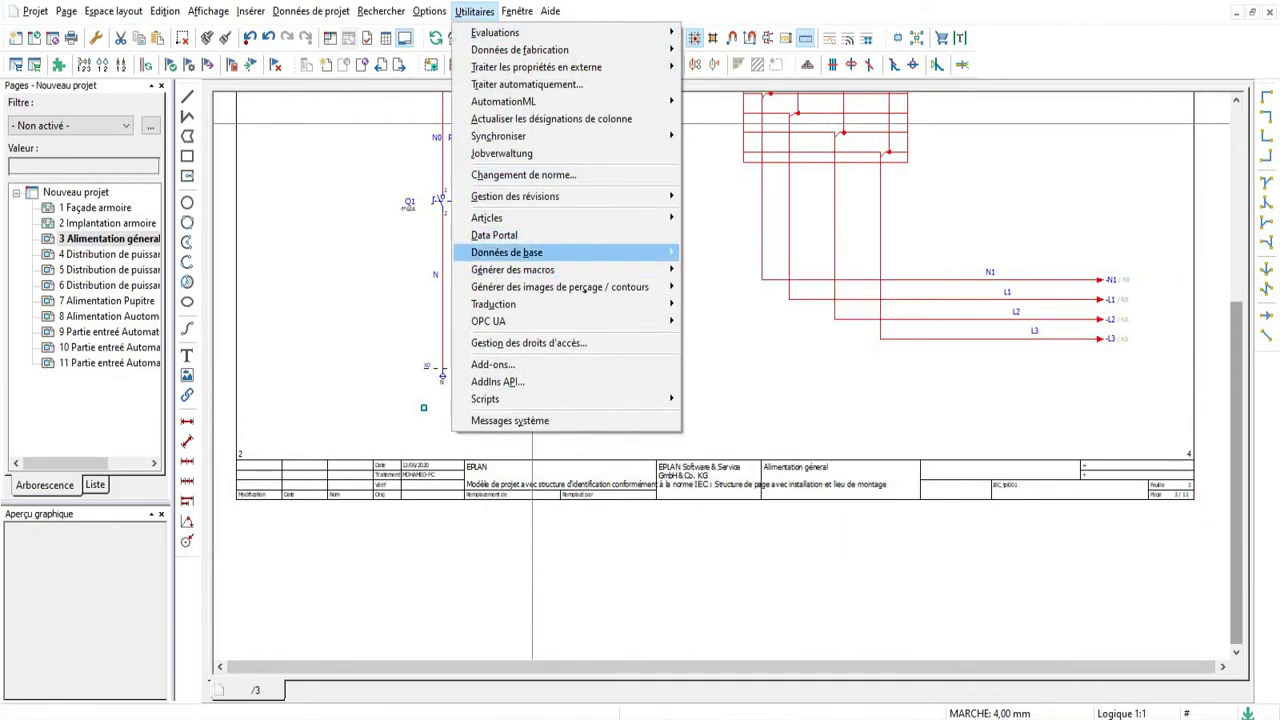
{"action": "mouse_move", "coordinate": [506, 252]}
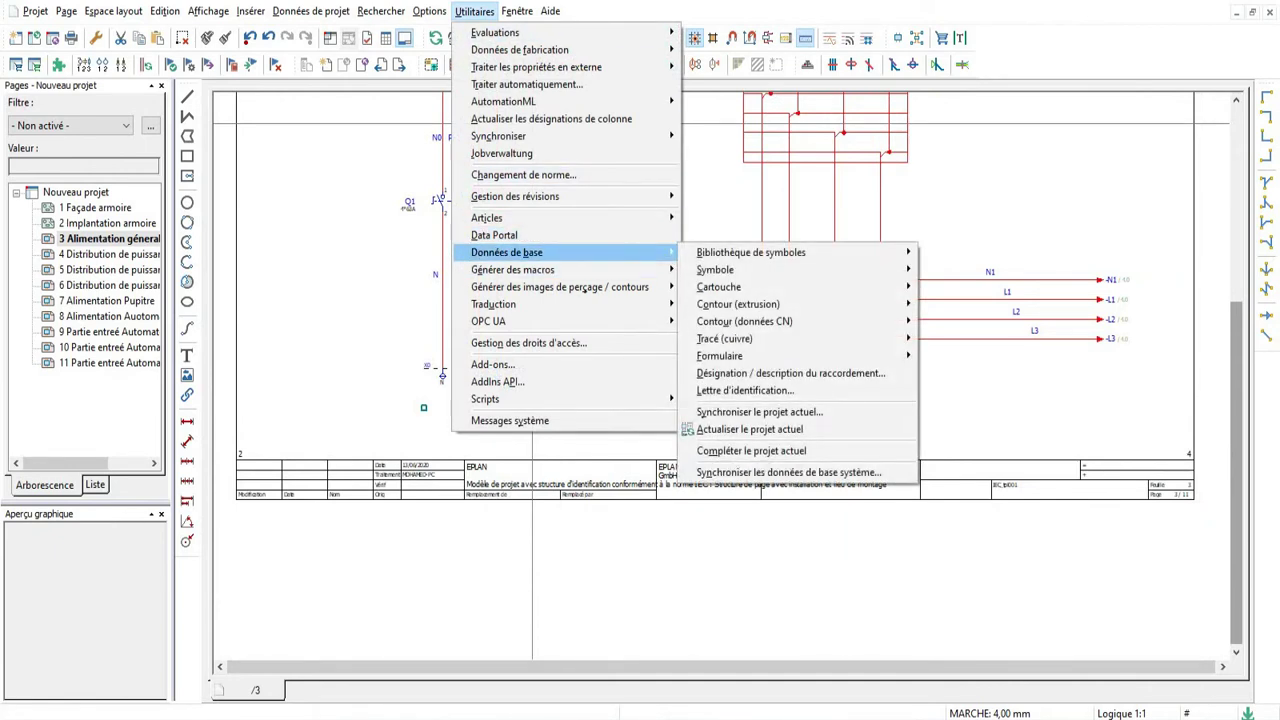
{"action": "mouse_move", "coordinate": [715, 270]}
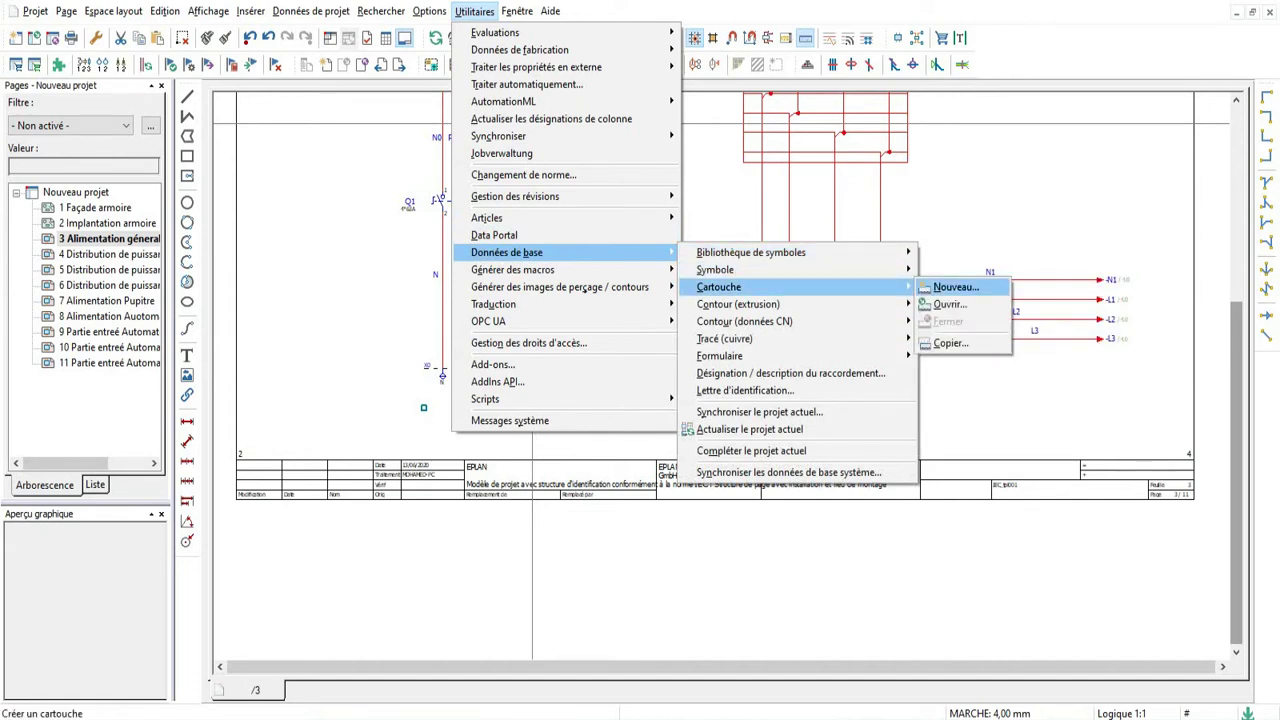
{"action": "left_click", "coordinate": [949, 304]}
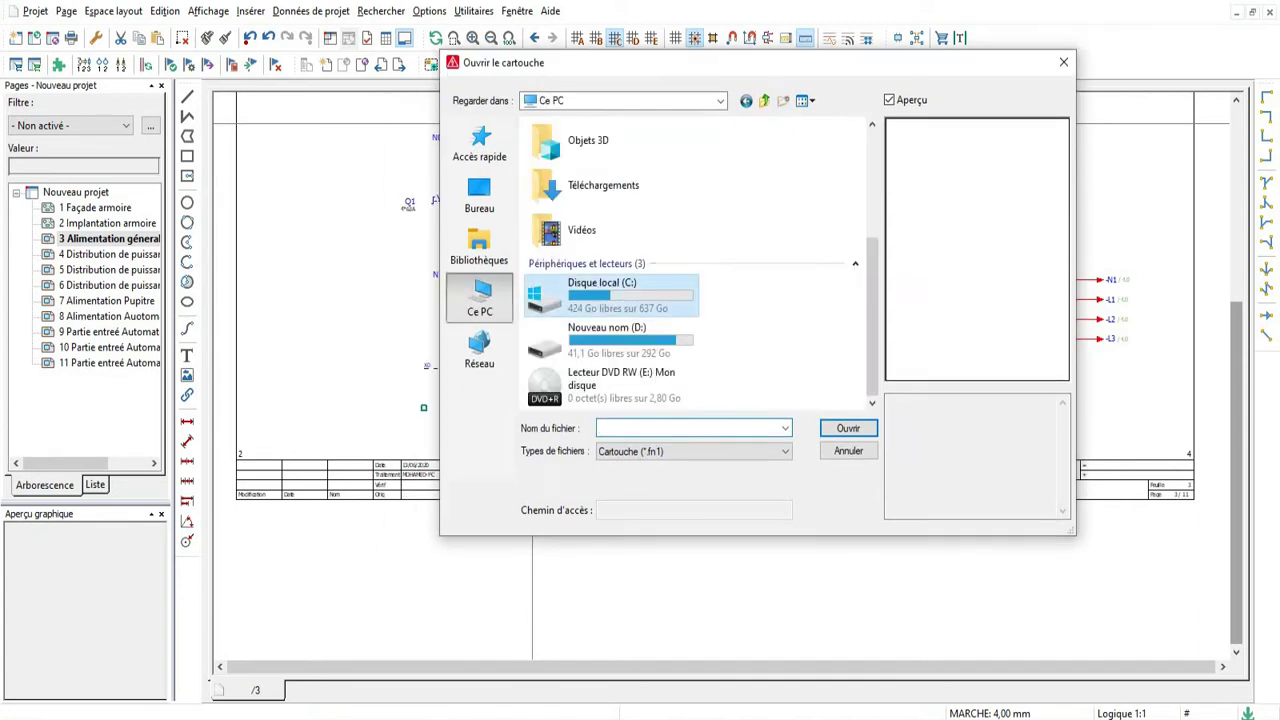
{"action": "double_click", "coordinate": [600, 294]}
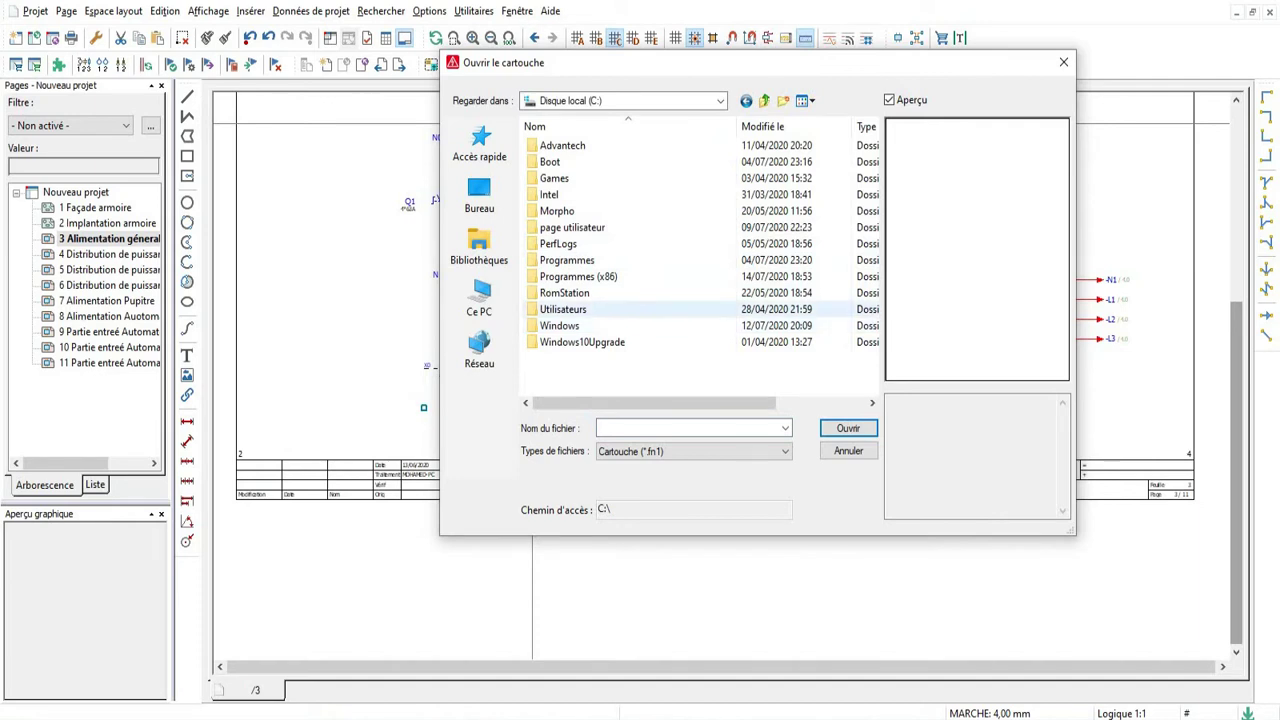
{"action": "double_click", "coordinate": [563, 309]}
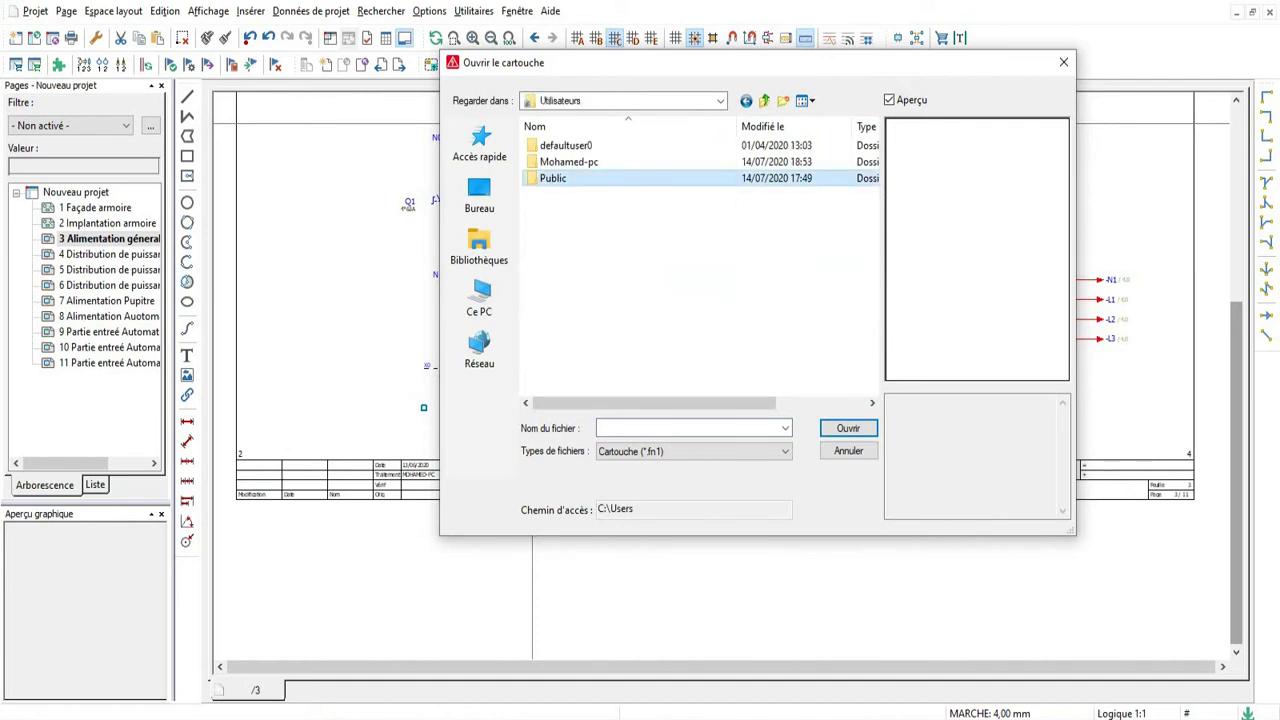
{"action": "double_click", "coordinate": [553, 178]}
{"action": "double_click", "coordinate": [553, 161]}
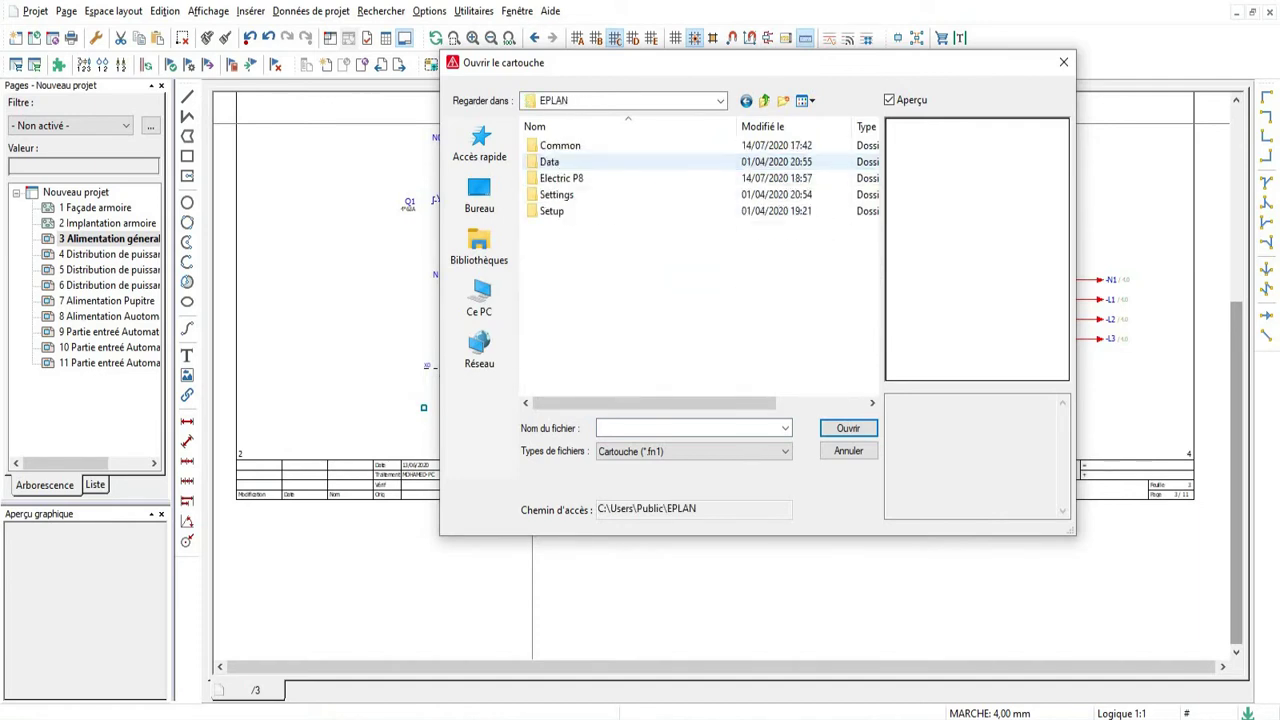
{"action": "double_click", "coordinate": [550, 161]}
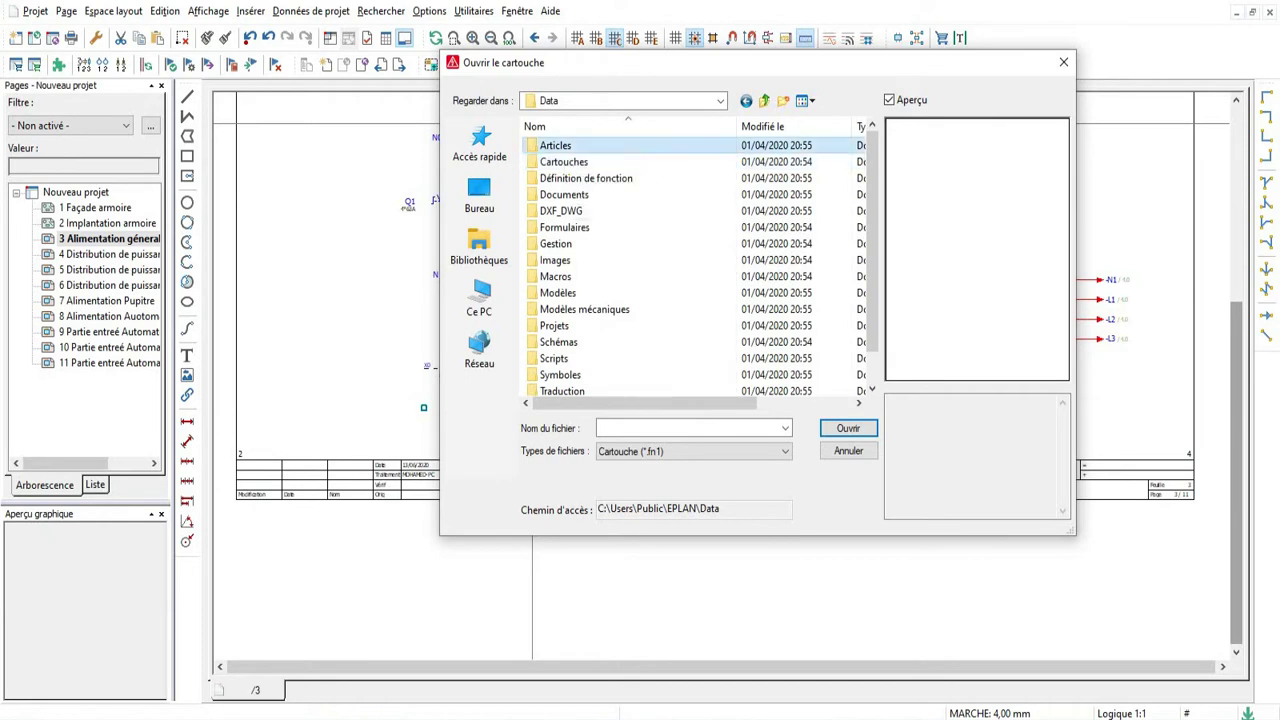
{"action": "double_click", "coordinate": [556, 146]}
{"action": "left_click", "coordinate": [764, 100]}
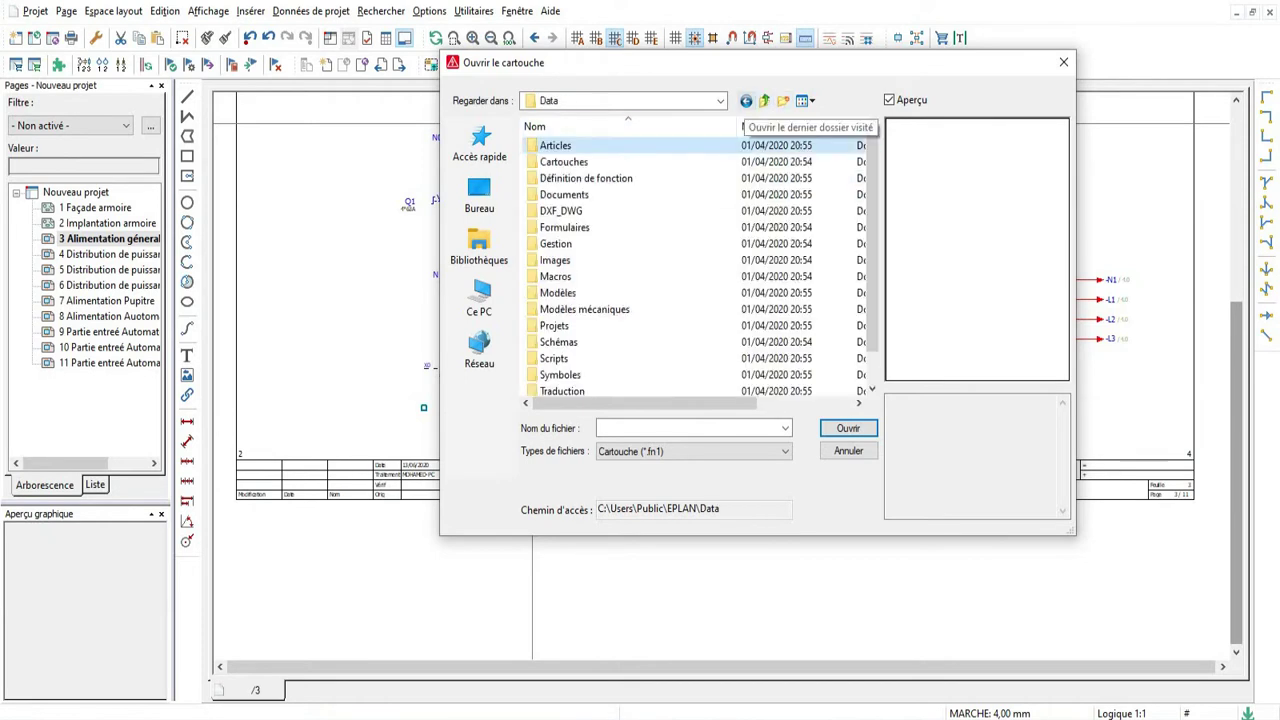
{"action": "double_click", "coordinate": [560, 161]}
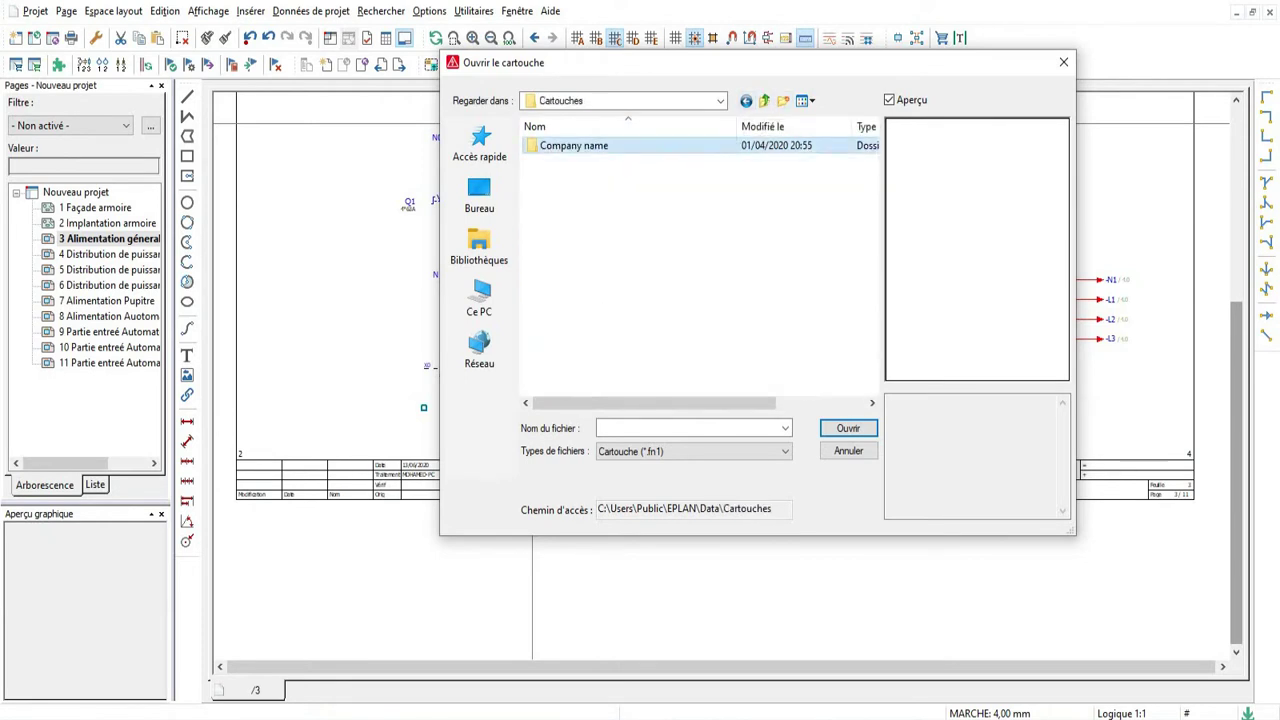
{"action": "double_click", "coordinate": [573, 146]}
Step: Copy the title block file FN1_001.fn1 into the ENG folder inside Nouveau dossier using File Explorer
{"action": "left_click", "coordinate": [566, 146]}
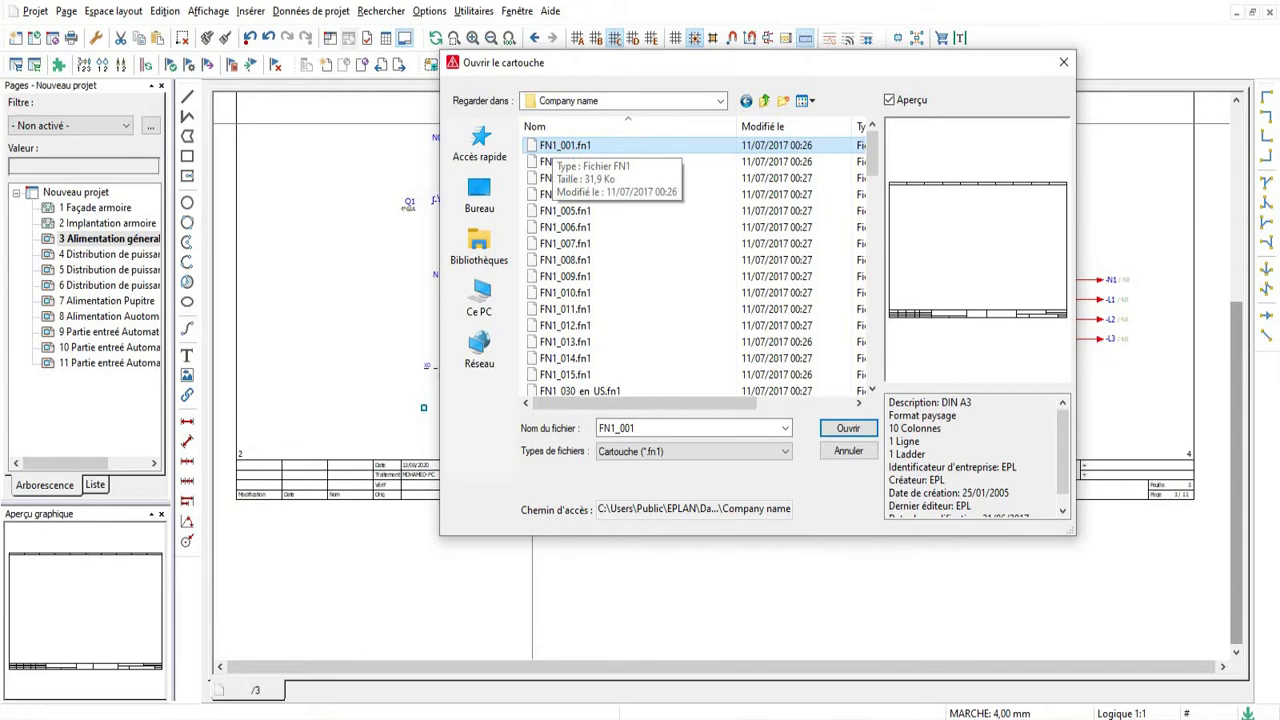
{"action": "right_click", "coordinate": [556, 146]}
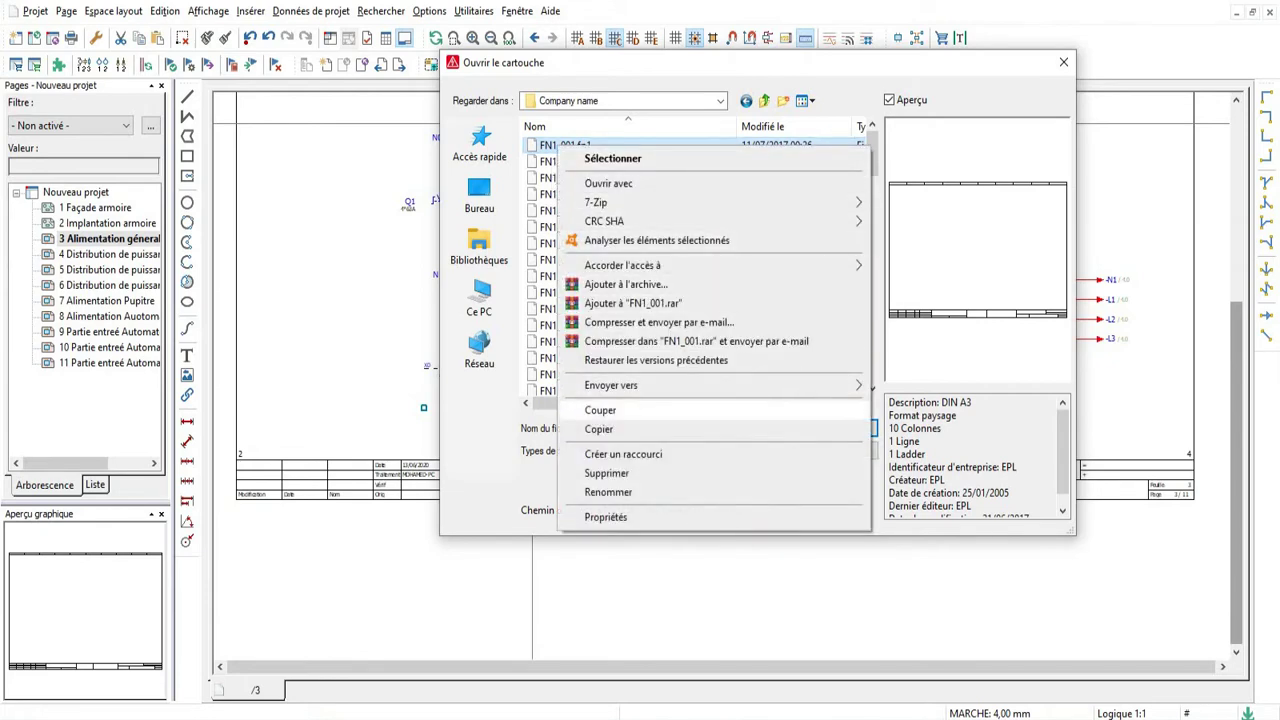
{"action": "left_click", "coordinate": [600, 429]}
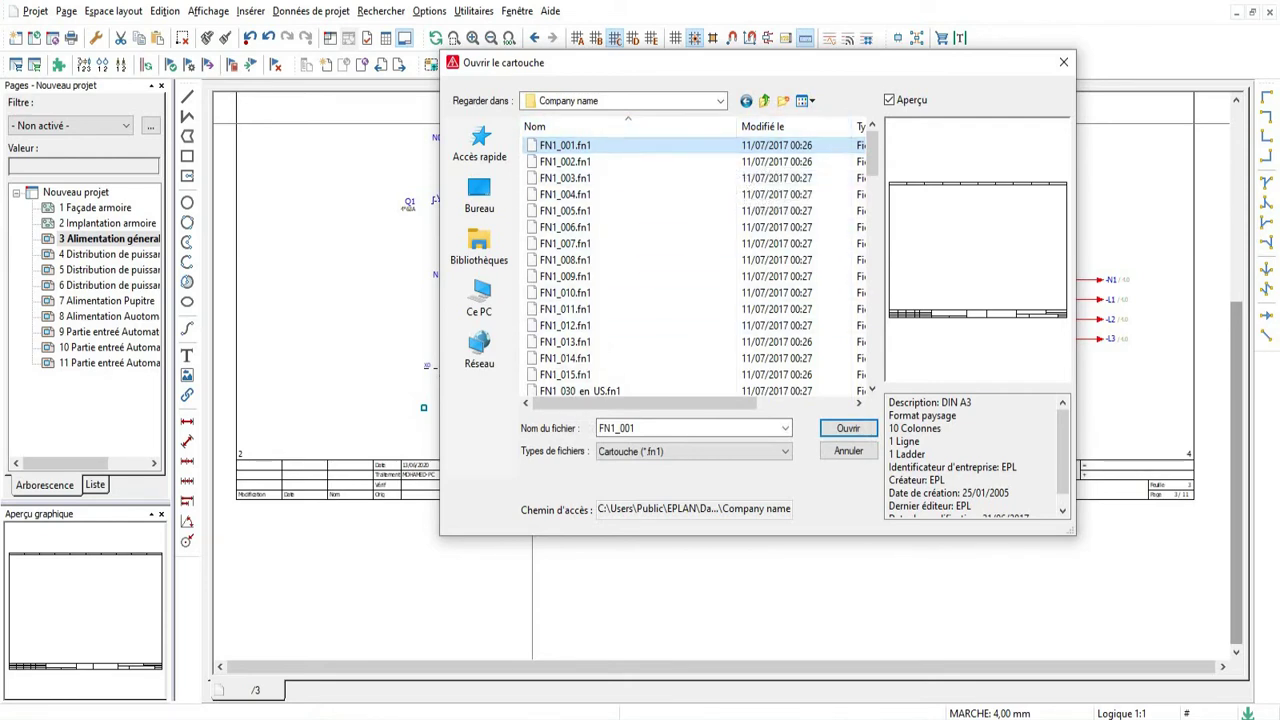
{"action": "left_click", "coordinate": [451, 718]}
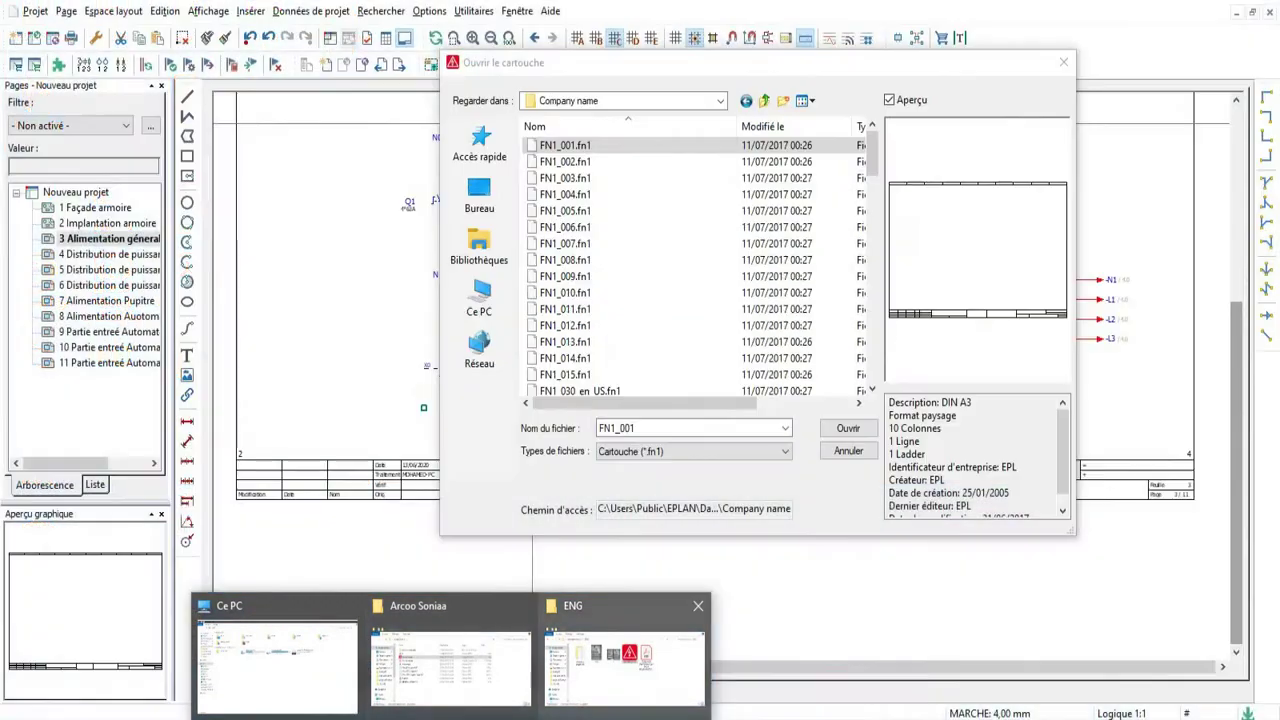
{"action": "left_click", "coordinate": [625, 665]}
{"action": "left_click", "coordinate": [337, 282]}
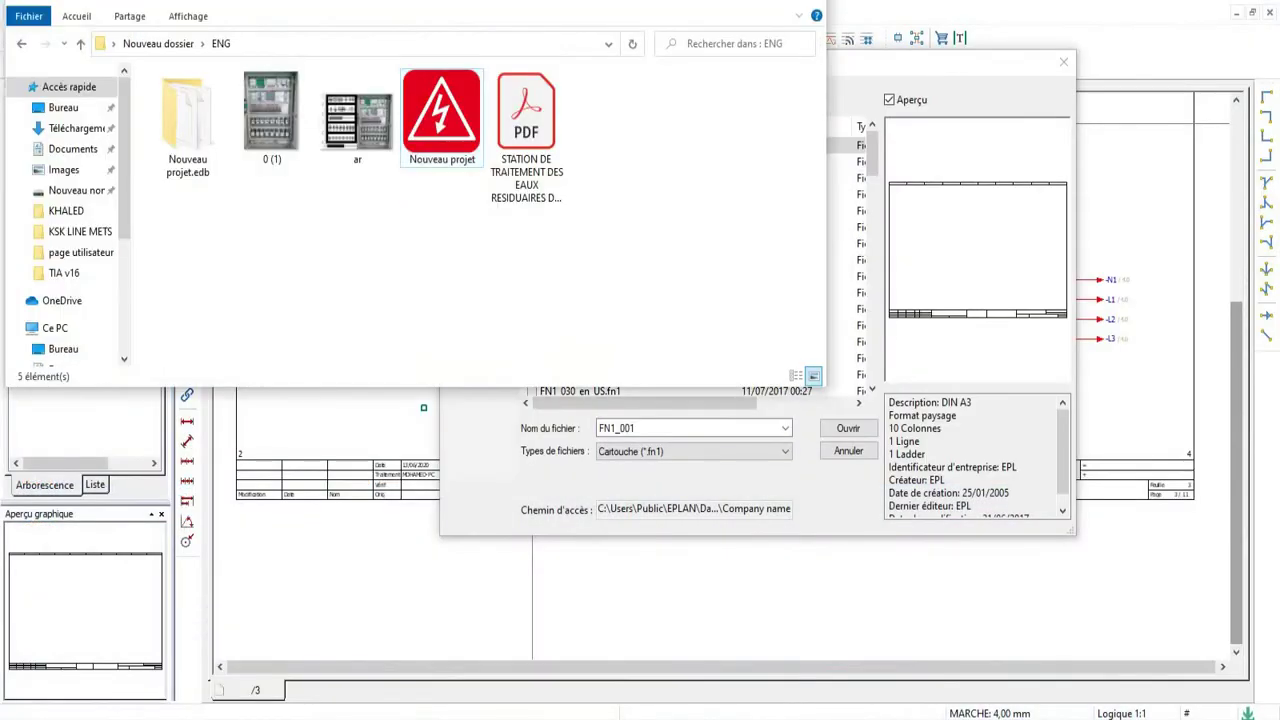
{"action": "right_click", "coordinate": [337, 282]}
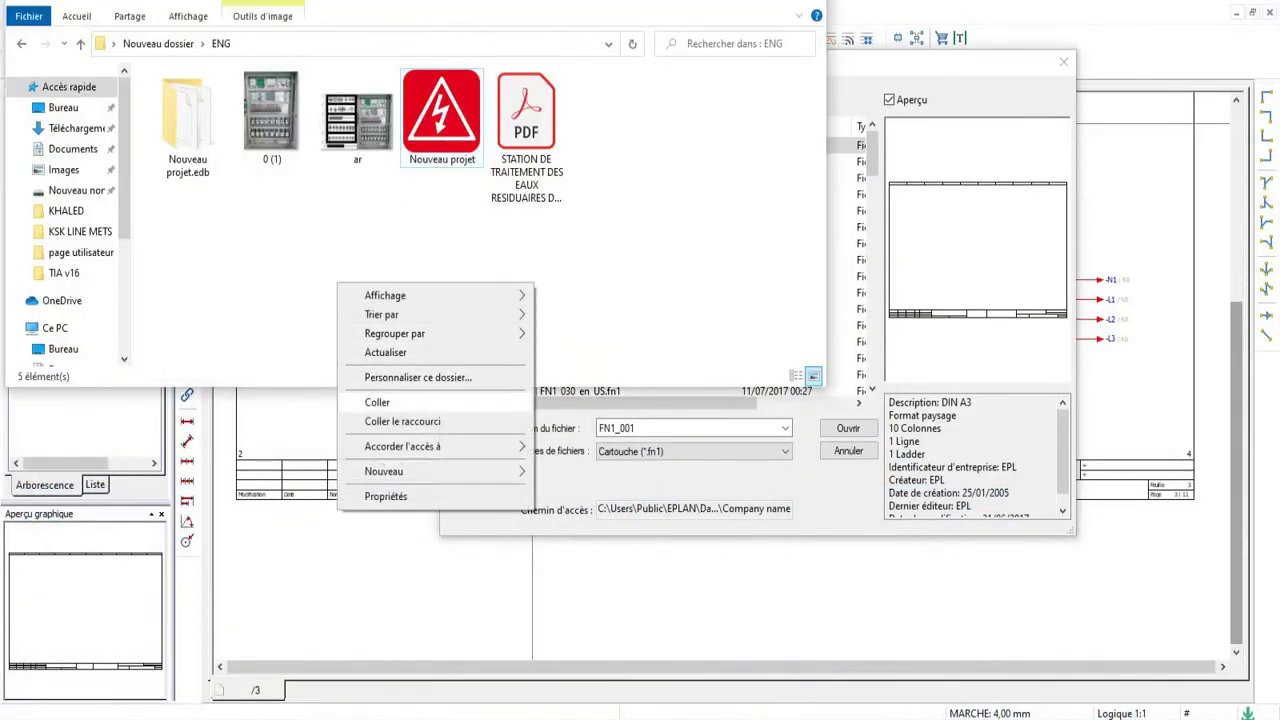
{"action": "left_click", "coordinate": [377, 402]}
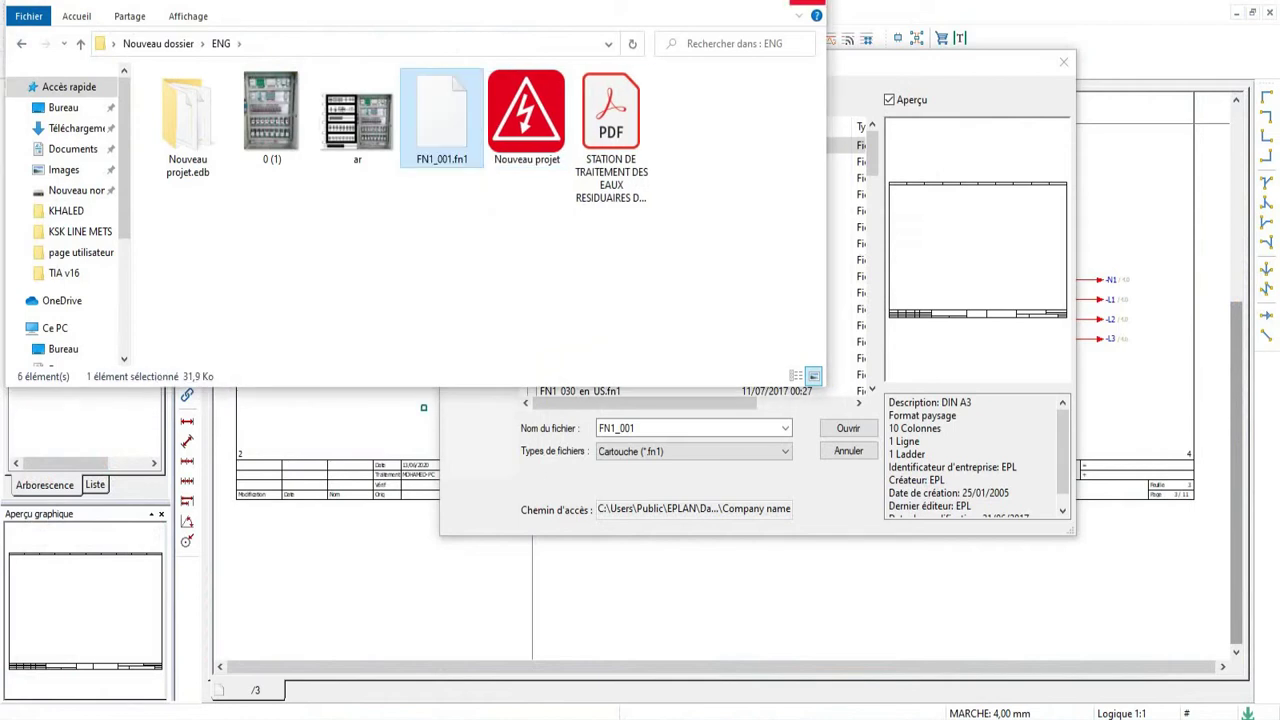
{"action": "left_click", "coordinate": [490, 450]}
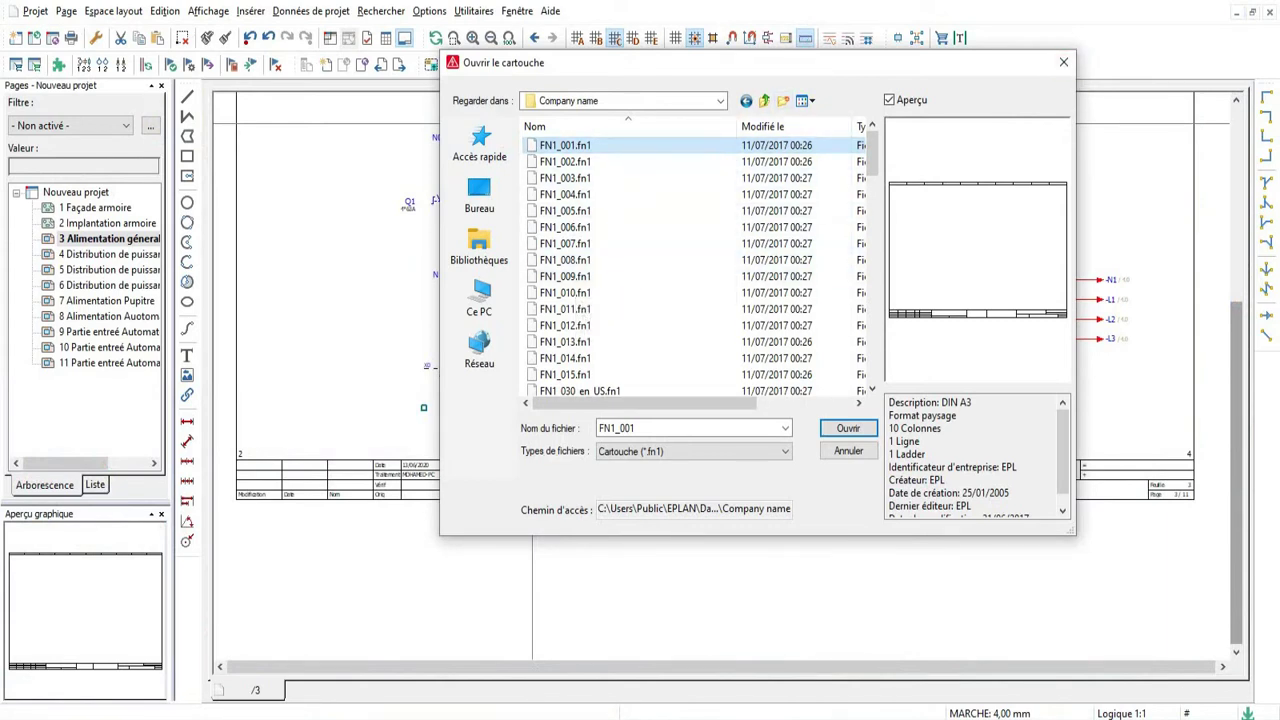
Step: Open the copied title block FN1_001.fn1 from the desktop folder Nouveau dossier\ENG for editing
{"action": "left_click", "coordinate": [479, 195]}
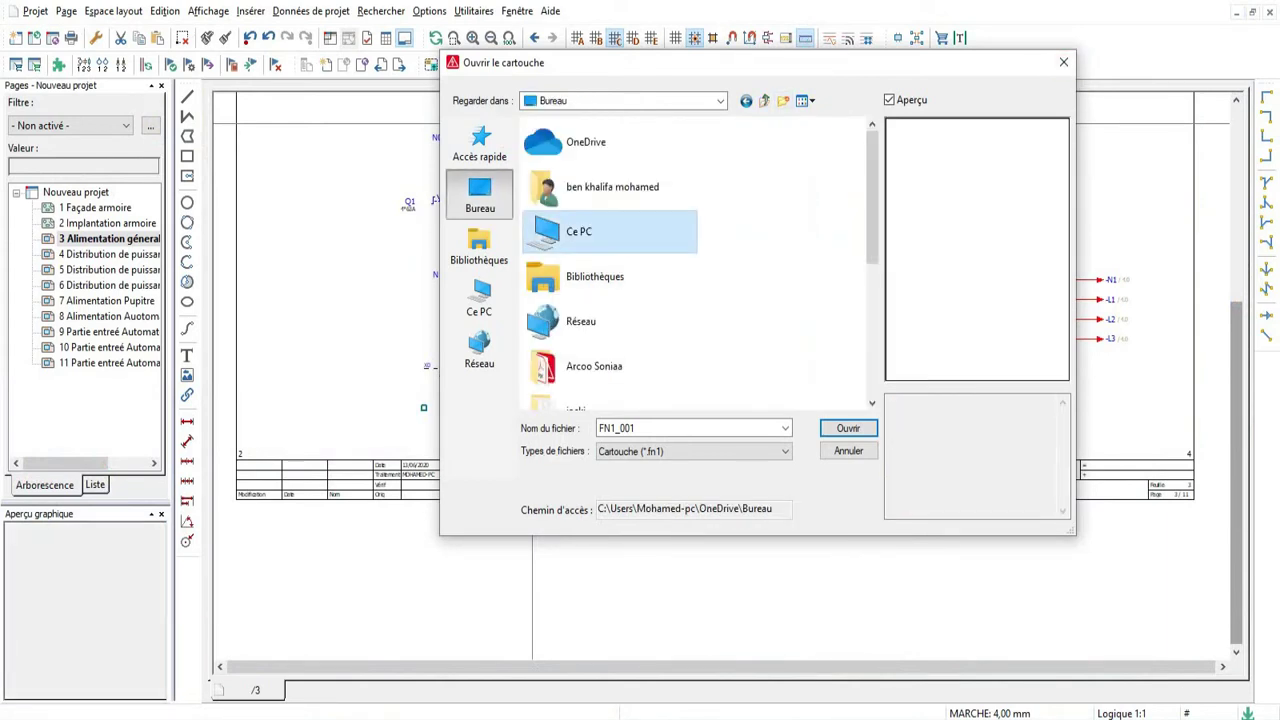
{"action": "scroll", "coordinate": [610, 230], "scroll_direction": "down", "scroll_amount": 2}
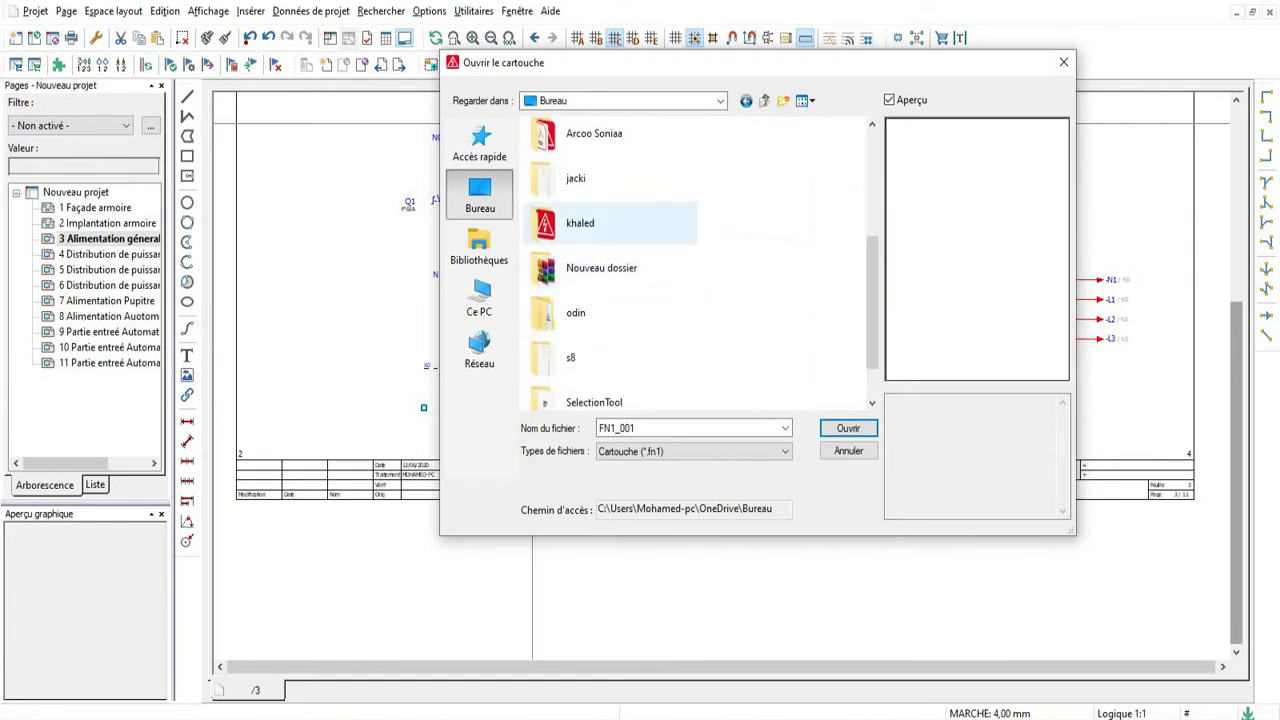
{"action": "double_click", "coordinate": [602, 268]}
{"action": "left_click", "coordinate": [600, 358]}
{"action": "left_click", "coordinate": [602, 268]}
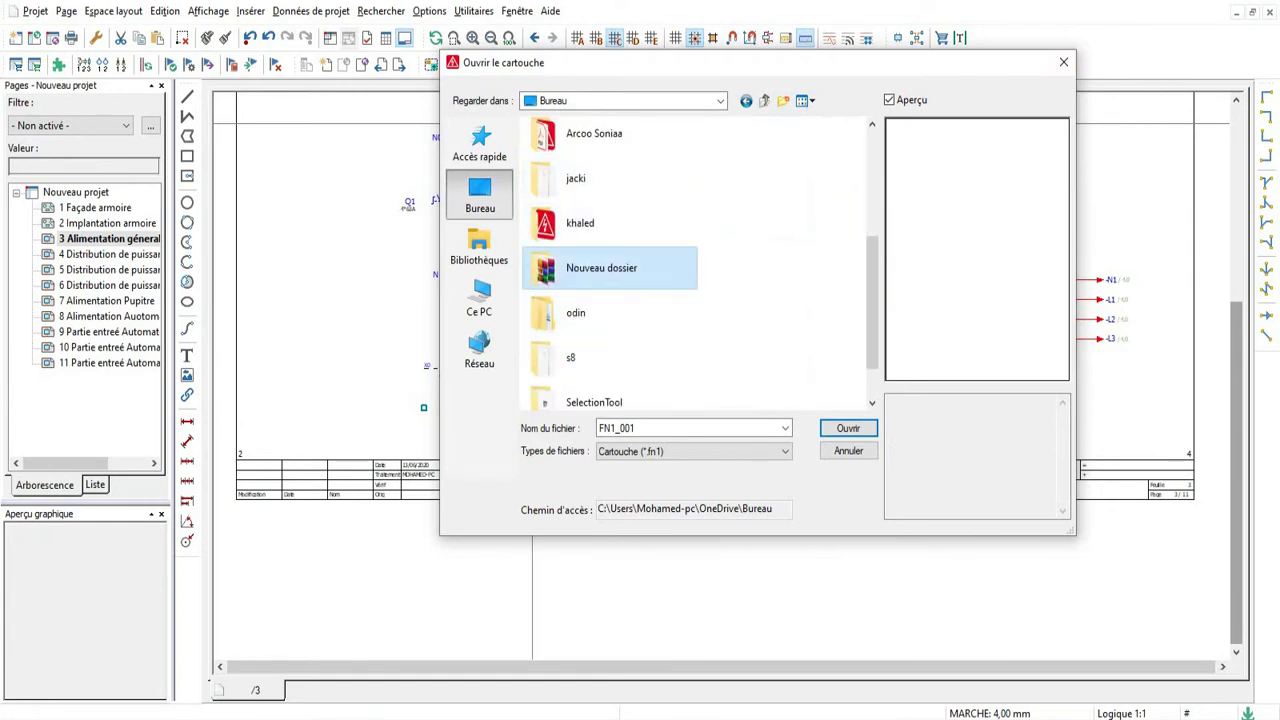
{"action": "double_click", "coordinate": [602, 268]}
{"action": "double_click", "coordinate": [560, 146]}
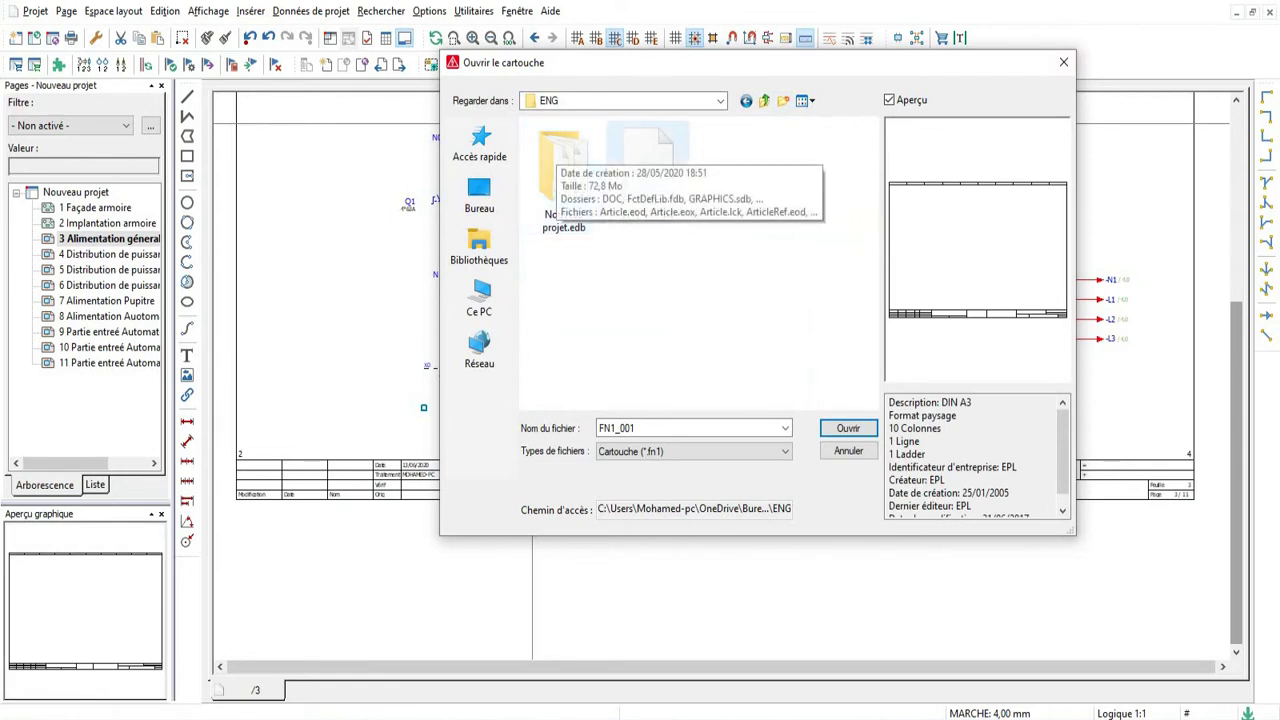
{"action": "left_click", "coordinate": [648, 178]}
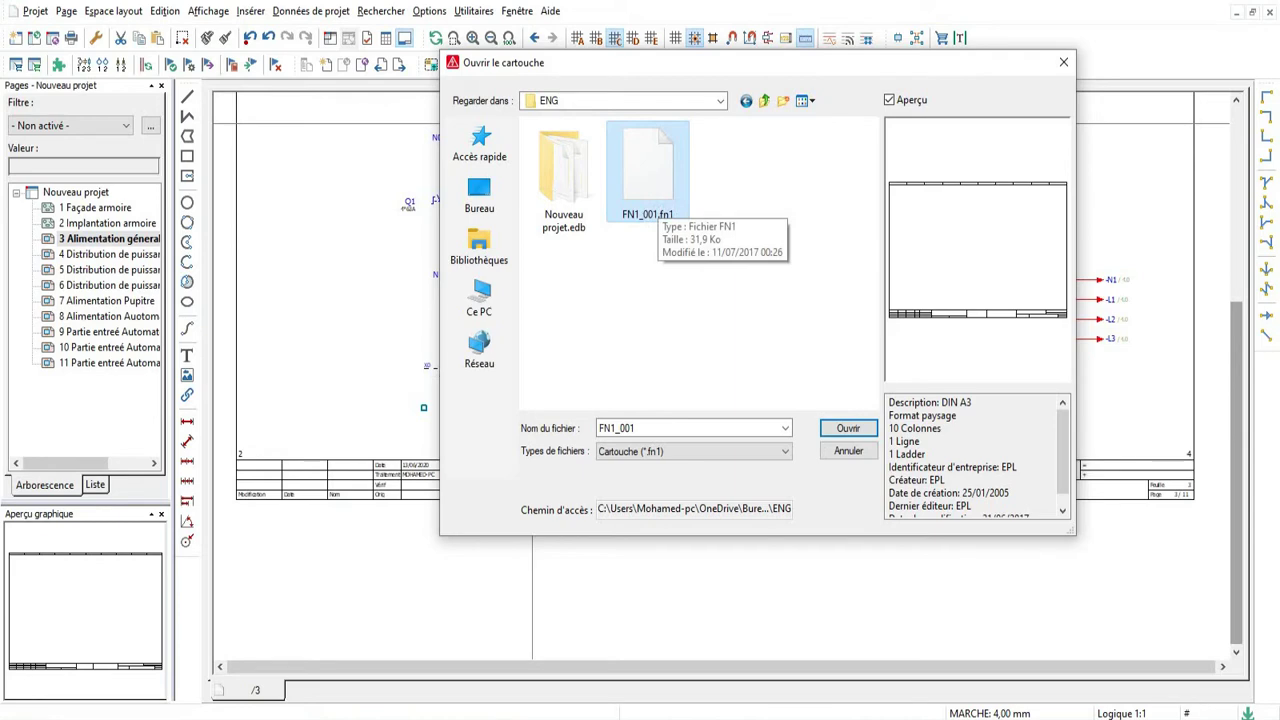
{"action": "double_click", "coordinate": [648, 178]}
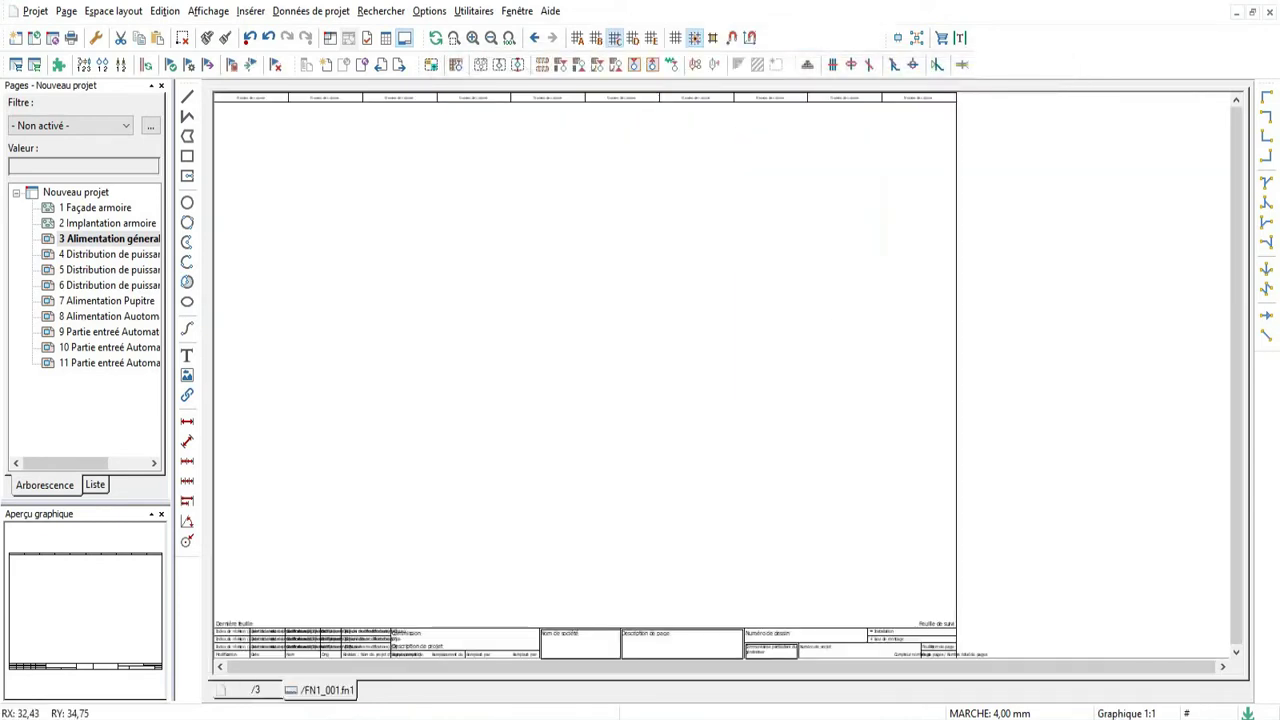
Step: Delete the revision index, the overlapping name-column placeholder and the automatic modification date from the first row of the revision table
{"action": "scroll", "coordinate": [589, 343], "scroll_direction": "down", "scroll_amount": 1}
{"action": "scroll", "coordinate": [477, 506], "scroll_direction": "up", "scroll_amount": 4}
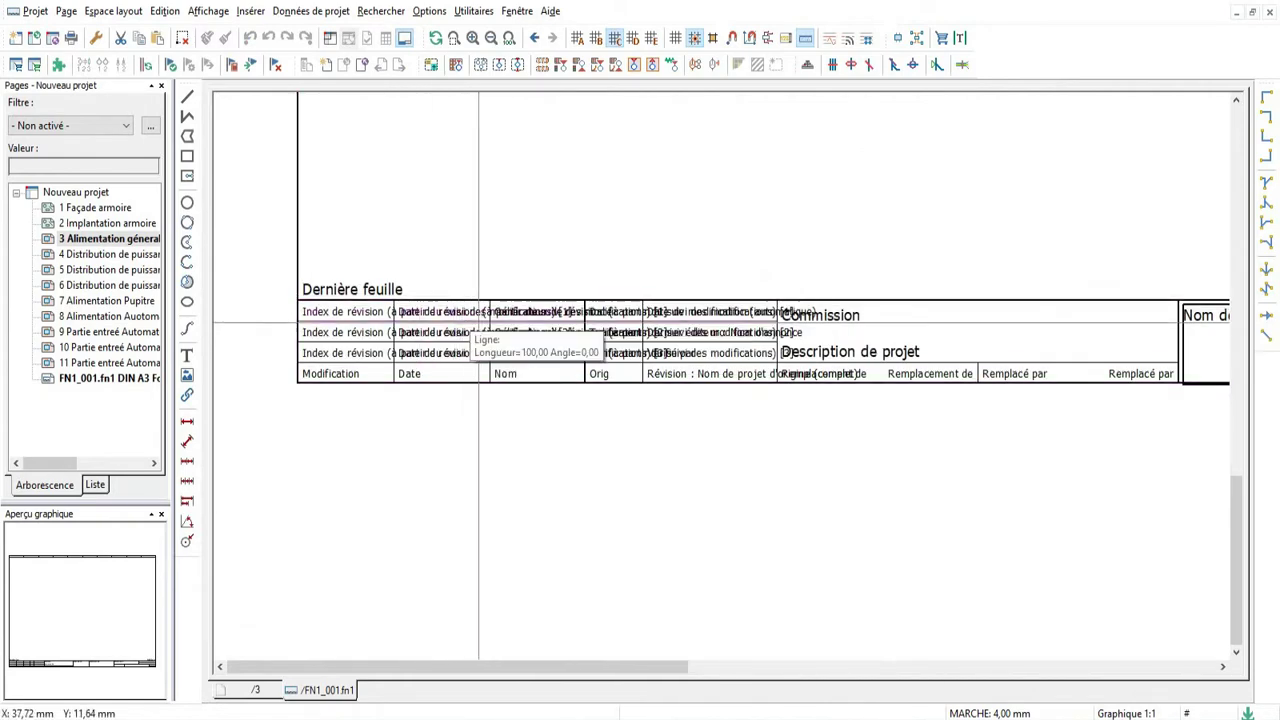
{"action": "scroll", "coordinate": [460, 305], "scroll_direction": "up", "scroll_amount": 1}
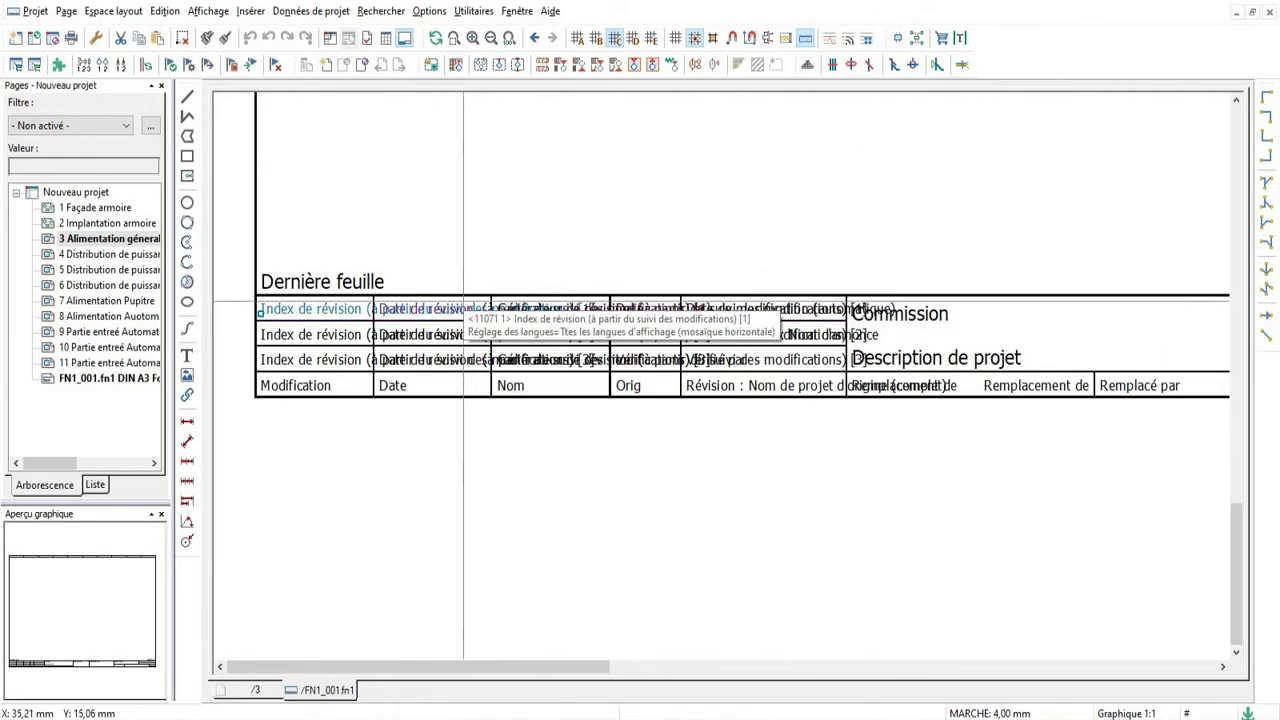
{"action": "left_click_drag", "start_coordinate": [467, 316], "coordinate": [531, 303]}
{"action": "left_click", "coordinate": [555, 307]}
{"action": "key", "text": "Delete"}
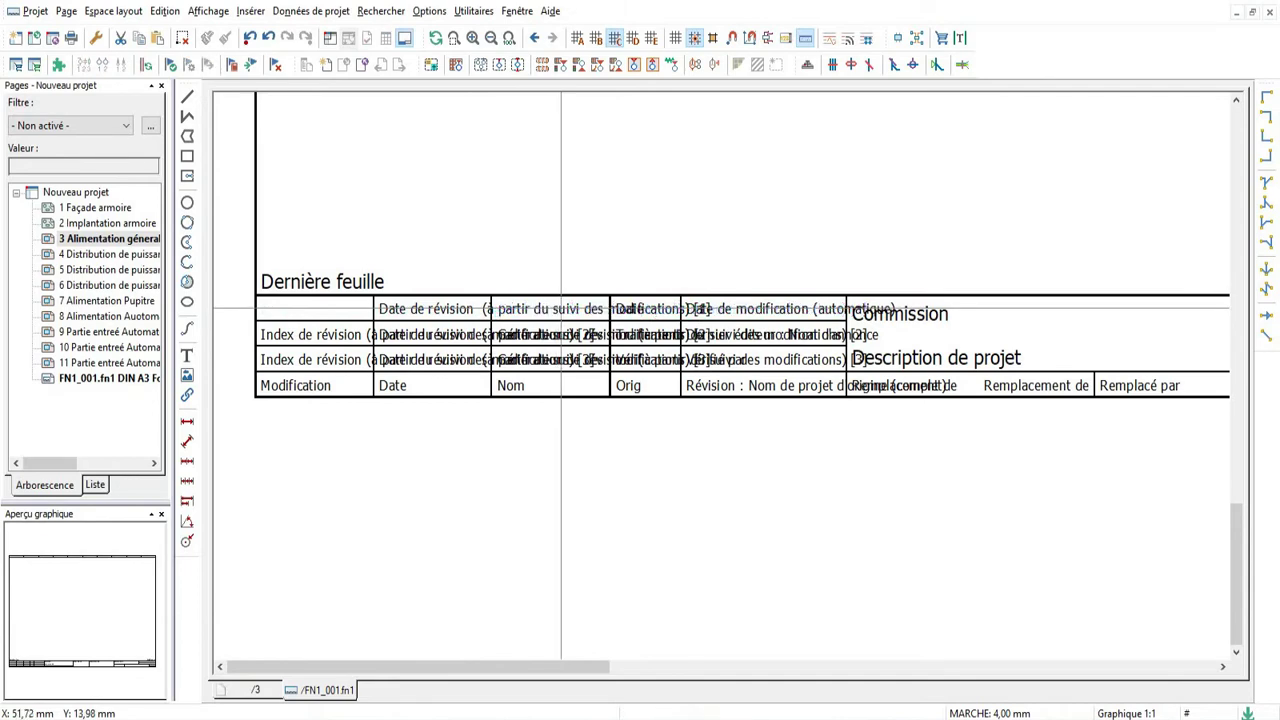
{"action": "left_click", "coordinate": [801, 310]}
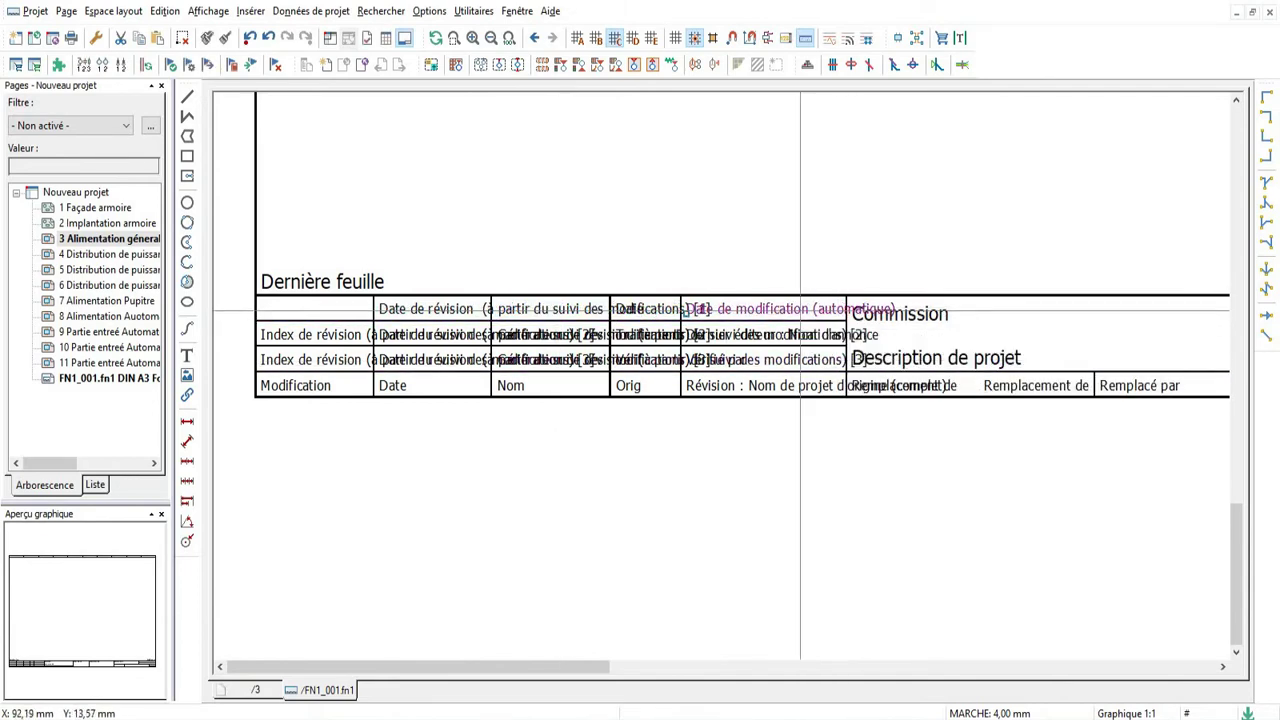
{"action": "key", "text": "Delete"}
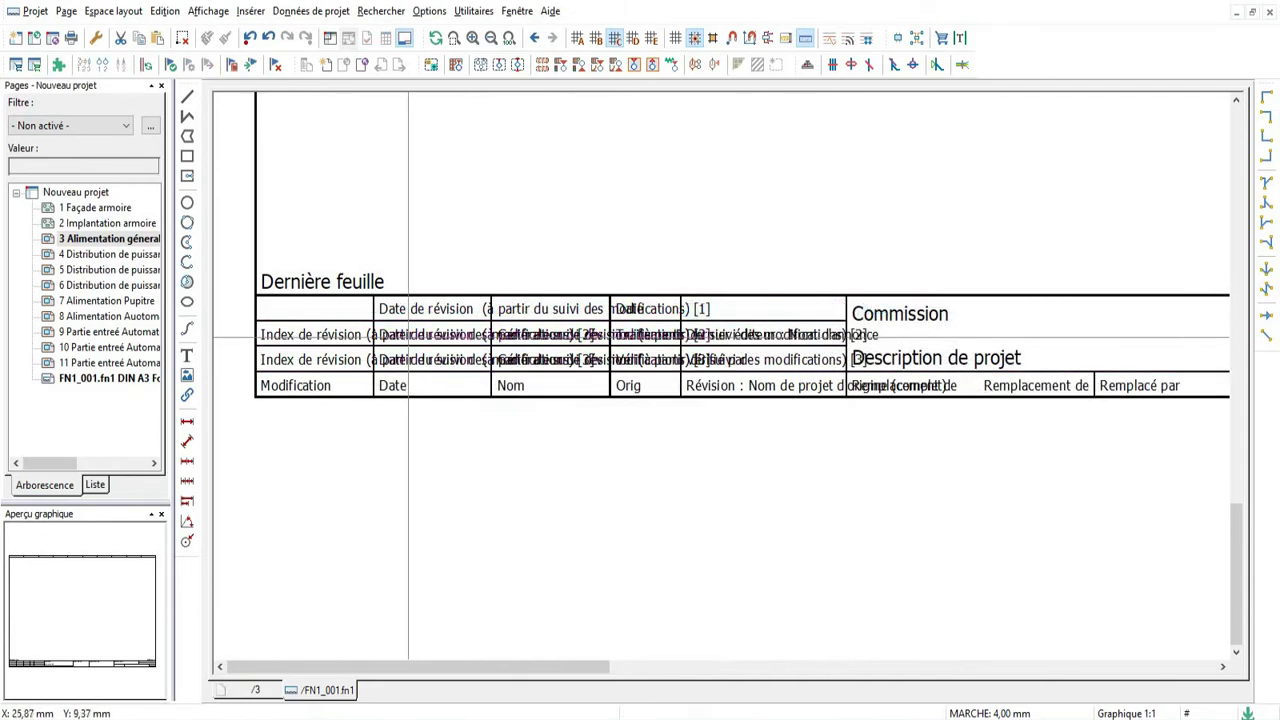
Step: Delete the revision index, date and generator placeholders from the second row of the revision table
{"action": "left_click", "coordinate": [412, 335]}
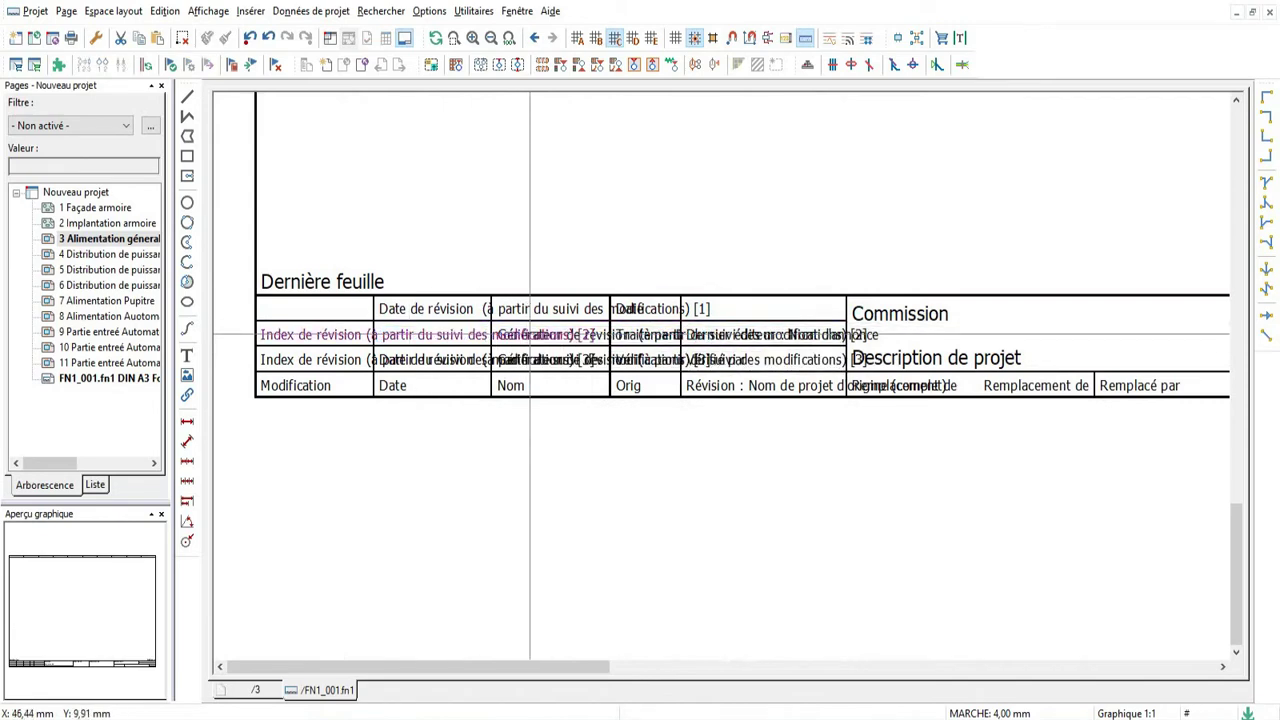
{"action": "key", "text": "Delete"}
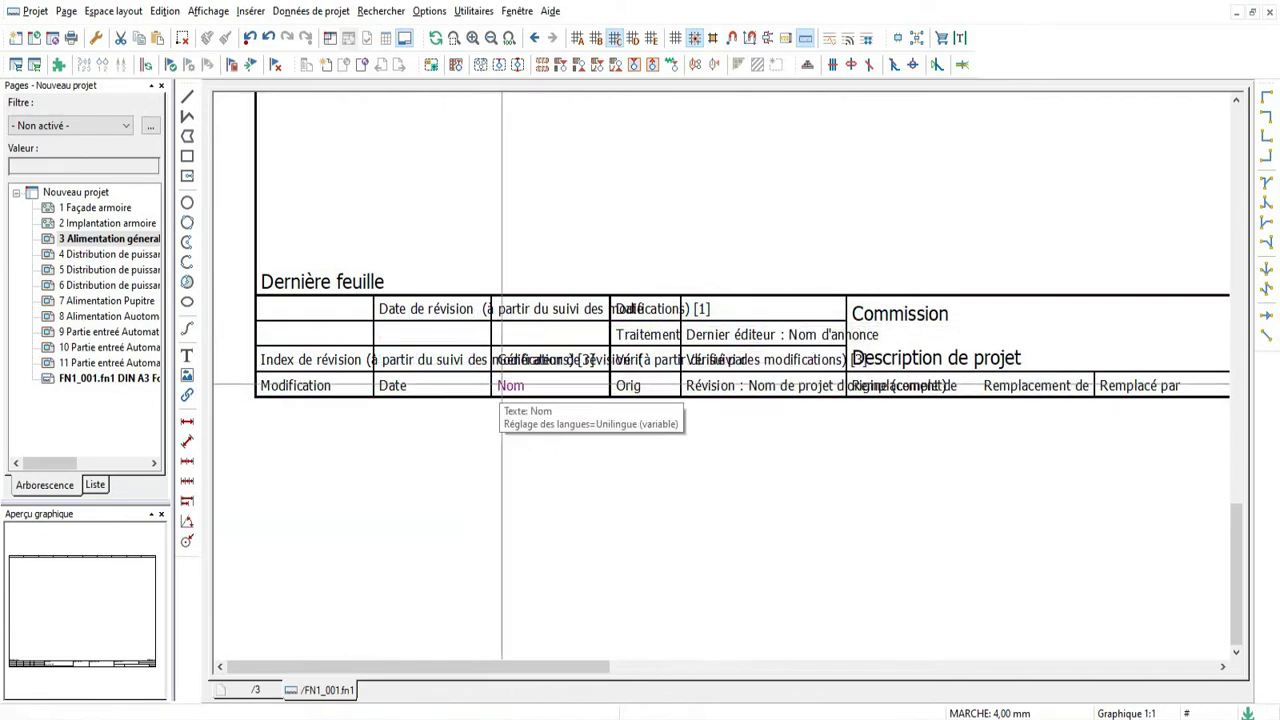
Step: Examine the title block fields along the full width of the sheet, from the revision table to the page number cells
{"action": "scroll", "coordinate": [300, 300], "scroll_direction": "down", "scroll_amount": 5}
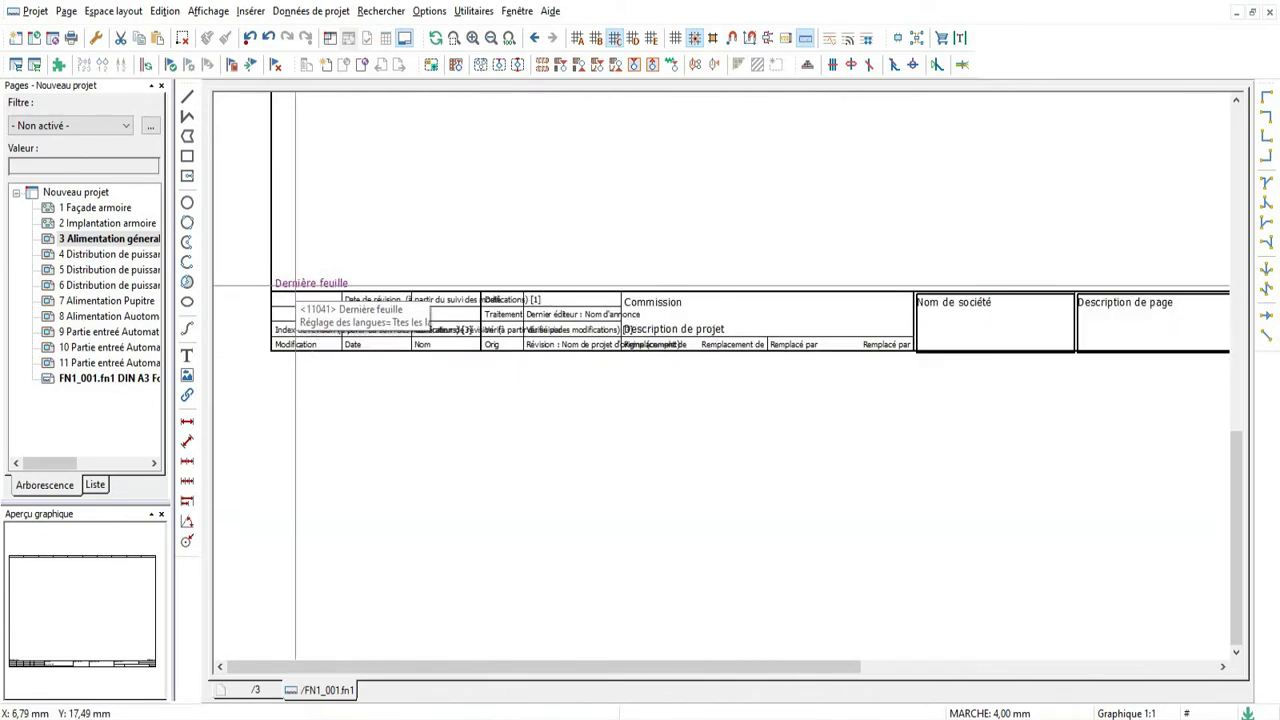
{"action": "scroll", "coordinate": [862, 366], "scroll_direction": "up", "scroll_amount": 5}
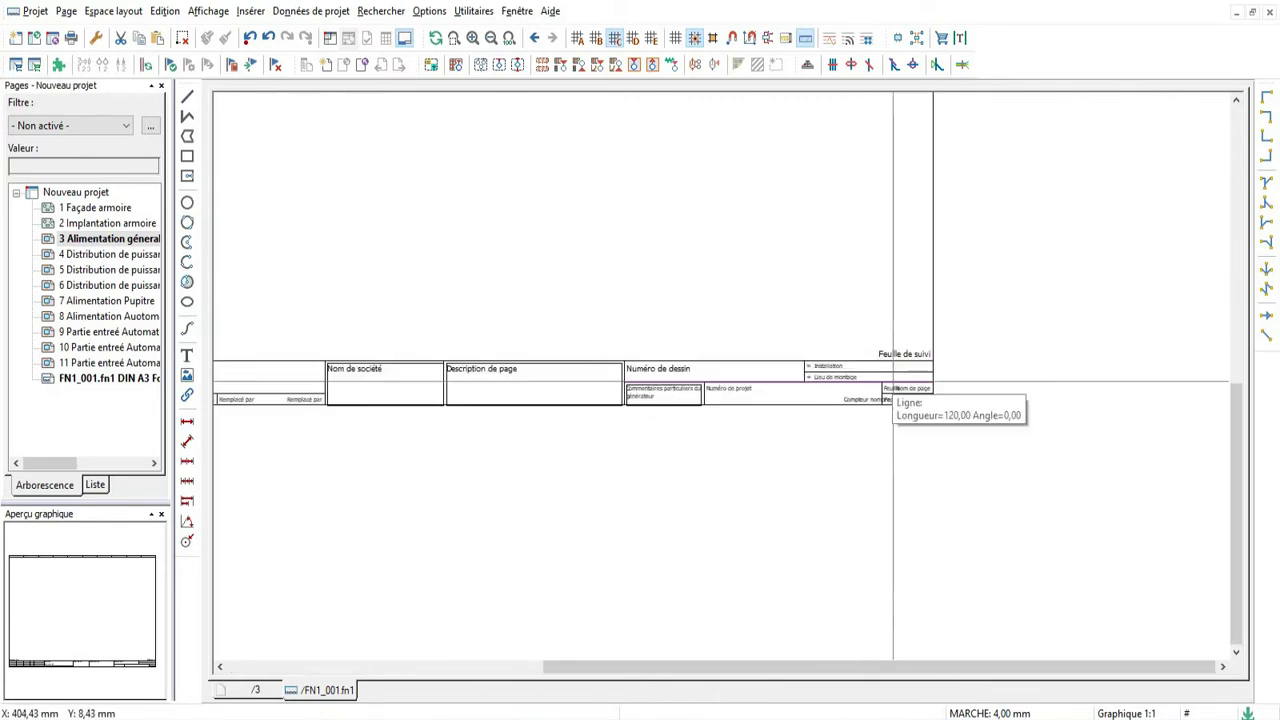
{"action": "scroll", "coordinate": [918, 393], "scroll_direction": "down", "scroll_amount": 2}
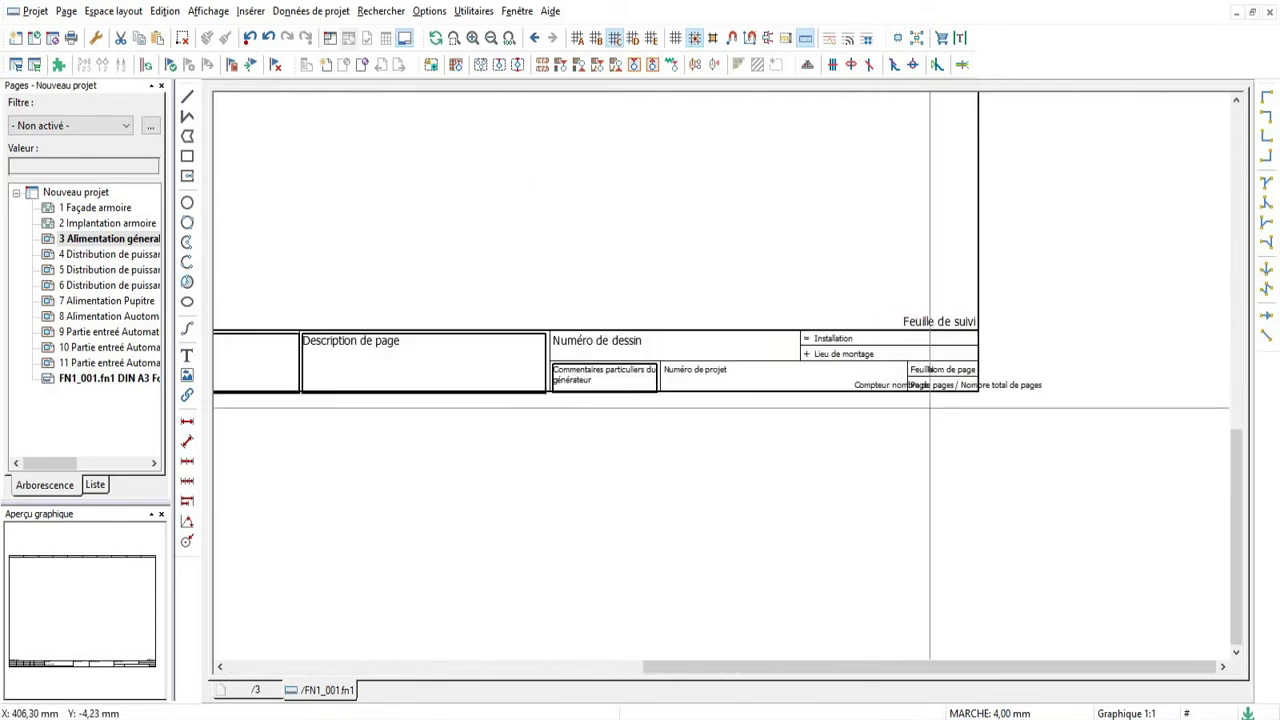
{"action": "scroll", "coordinate": [930, 390], "scroll_direction": "up", "scroll_amount": 2}
{"action": "scroll", "coordinate": [962, 378], "scroll_direction": "down", "scroll_amount": 1}
{"action": "scroll", "coordinate": [962, 370], "scroll_direction": "down", "scroll_amount": 1}
{"action": "scroll", "coordinate": [745, 378], "scroll_direction": "up", "scroll_amount": 3}
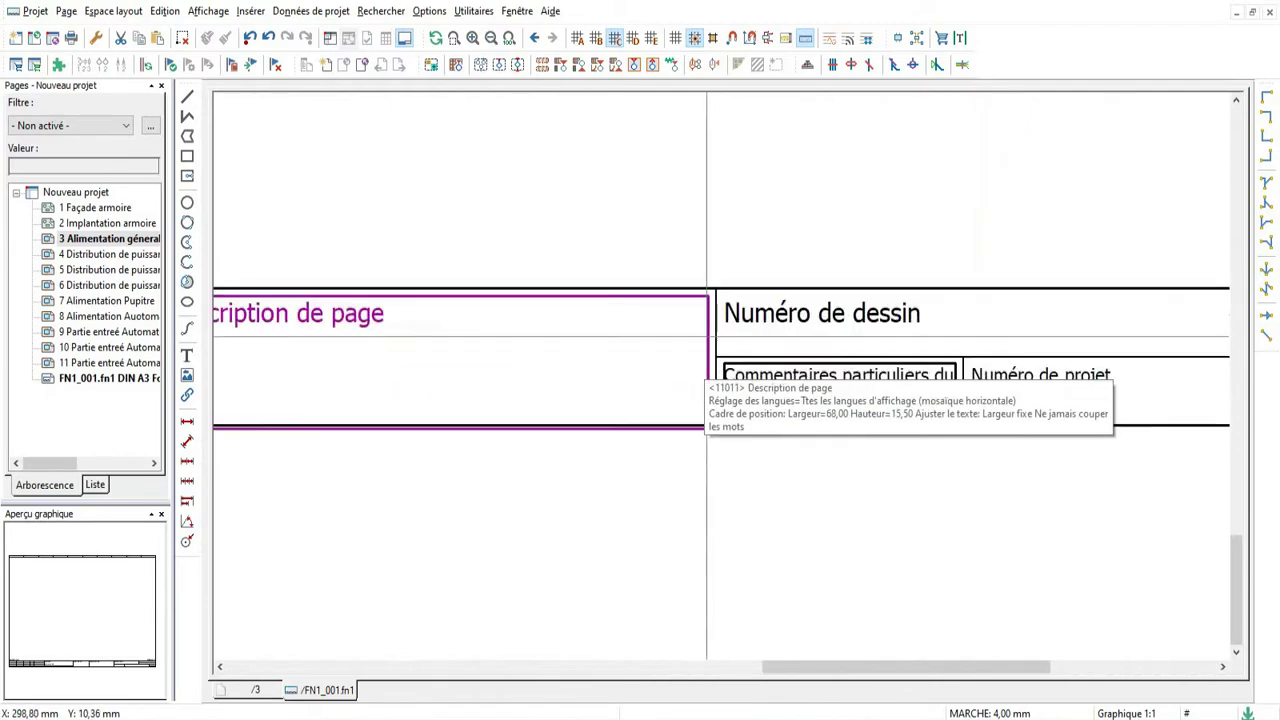
{"action": "scroll", "coordinate": [826, 350], "scroll_direction": "down", "scroll_amount": 1}
{"action": "scroll", "coordinate": [908, 325], "scroll_direction": "down", "scroll_amount": 1}
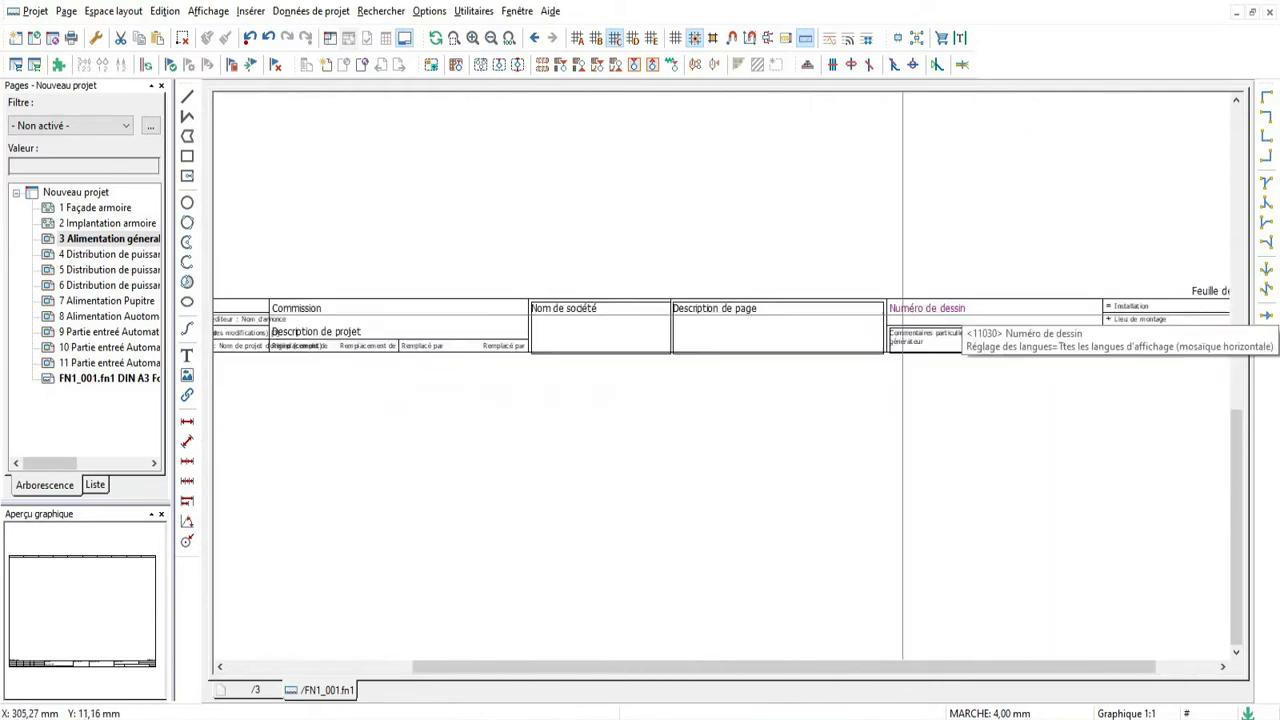
{"action": "scroll", "coordinate": [525, 328], "scroll_direction": "up", "scroll_amount": 3}
{"action": "scroll", "coordinate": [955, 322], "scroll_direction": "up", "scroll_amount": 1}
{"action": "scroll", "coordinate": [846, 330], "scroll_direction": "down", "scroll_amount": 2}
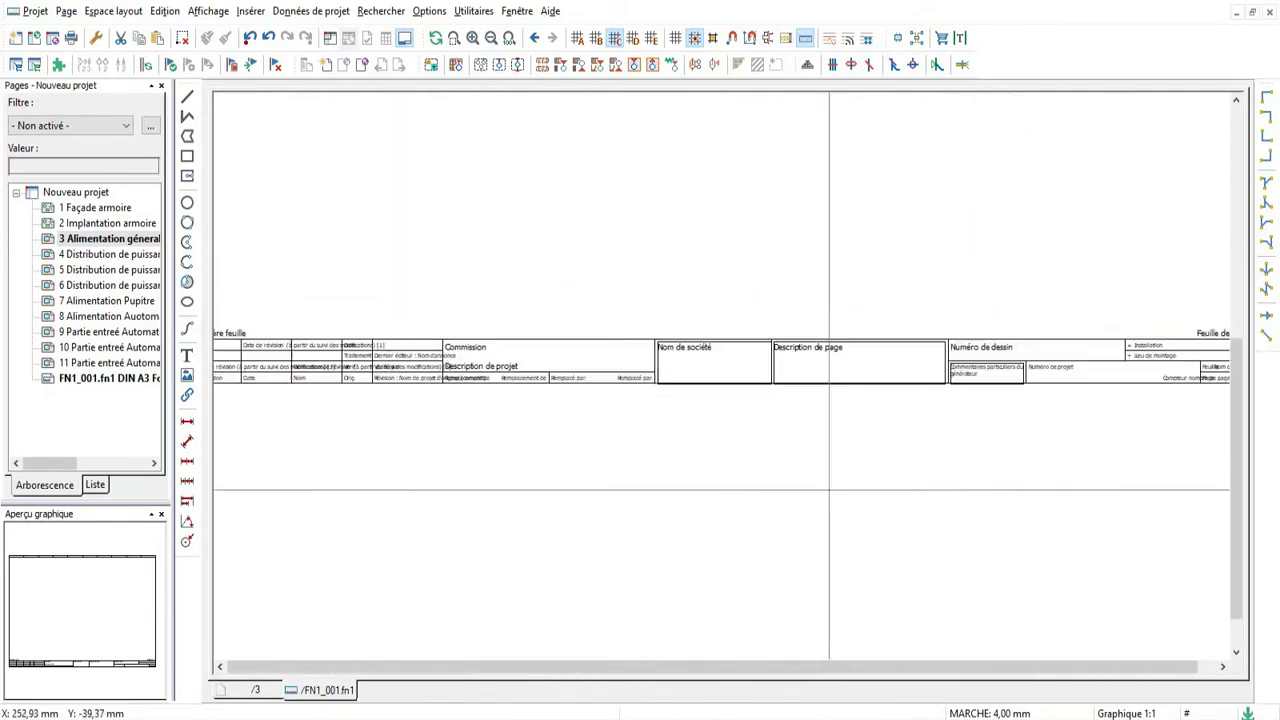
Step: Delete the last-editor name, the first-row Date label and the remaining revision placeholders in the first and third rows
{"action": "scroll", "coordinate": [514, 430], "scroll_direction": "up", "scroll_amount": 2}
{"action": "scroll", "coordinate": [600, 380], "scroll_direction": "up", "scroll_amount": 2}
{"action": "scroll", "coordinate": [580, 360], "scroll_direction": "down", "scroll_amount": 1}
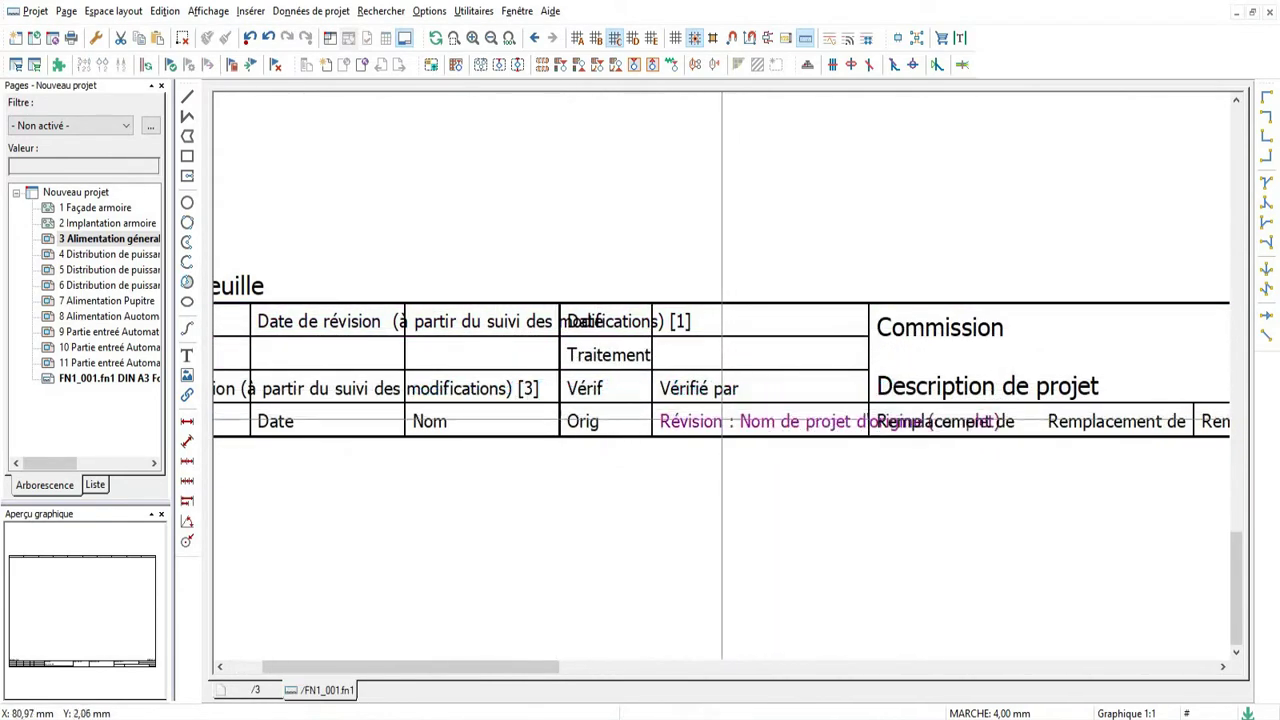
{"action": "scroll", "coordinate": [587, 321], "scroll_direction": "down", "scroll_amount": 2}
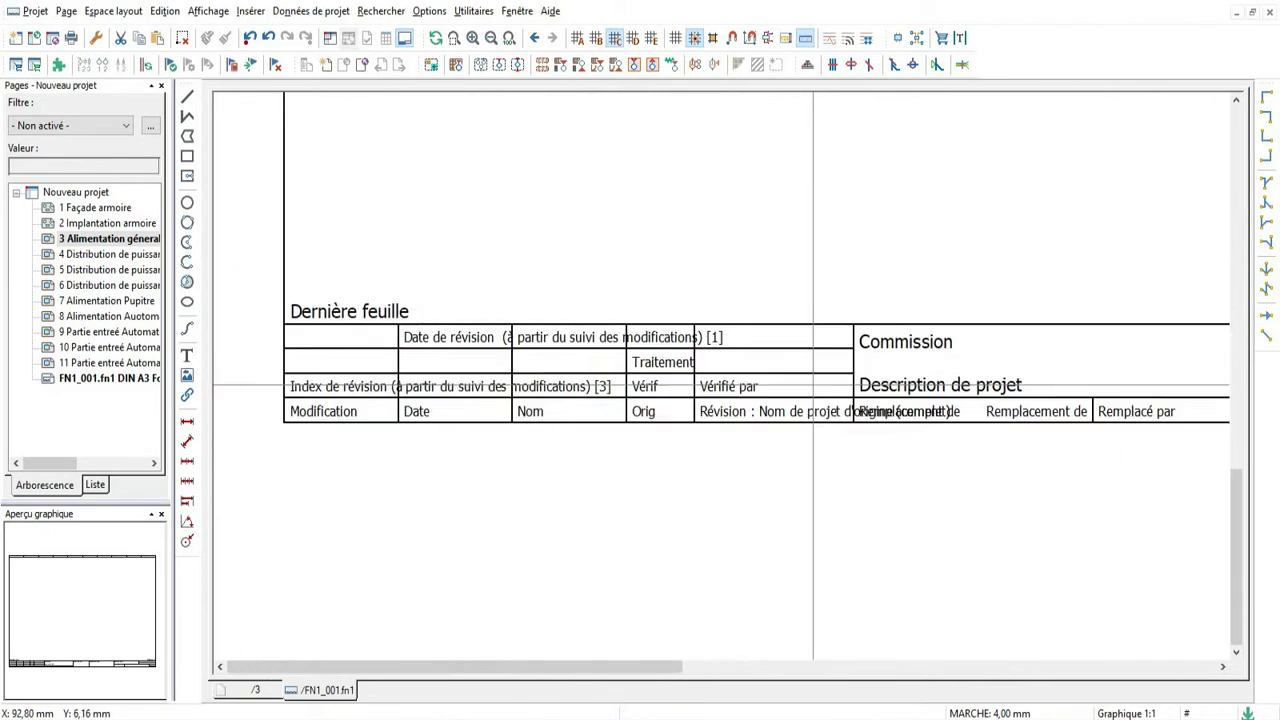
{"action": "scroll", "coordinate": [475, 385], "scroll_direction": "up", "scroll_amount": 1}
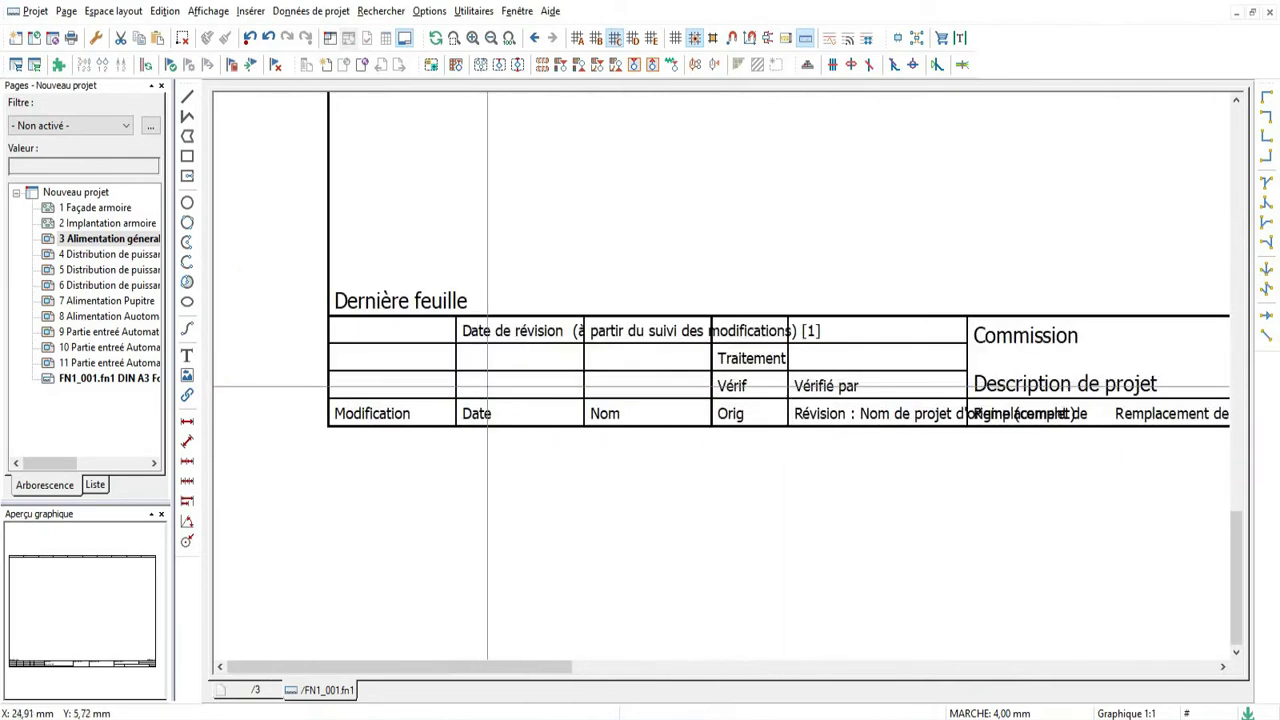
{"action": "scroll", "coordinate": [494, 385], "scroll_direction": "down", "scroll_amount": 1}
{"action": "scroll", "coordinate": [591, 348], "scroll_direction": "up", "scroll_amount": 2}
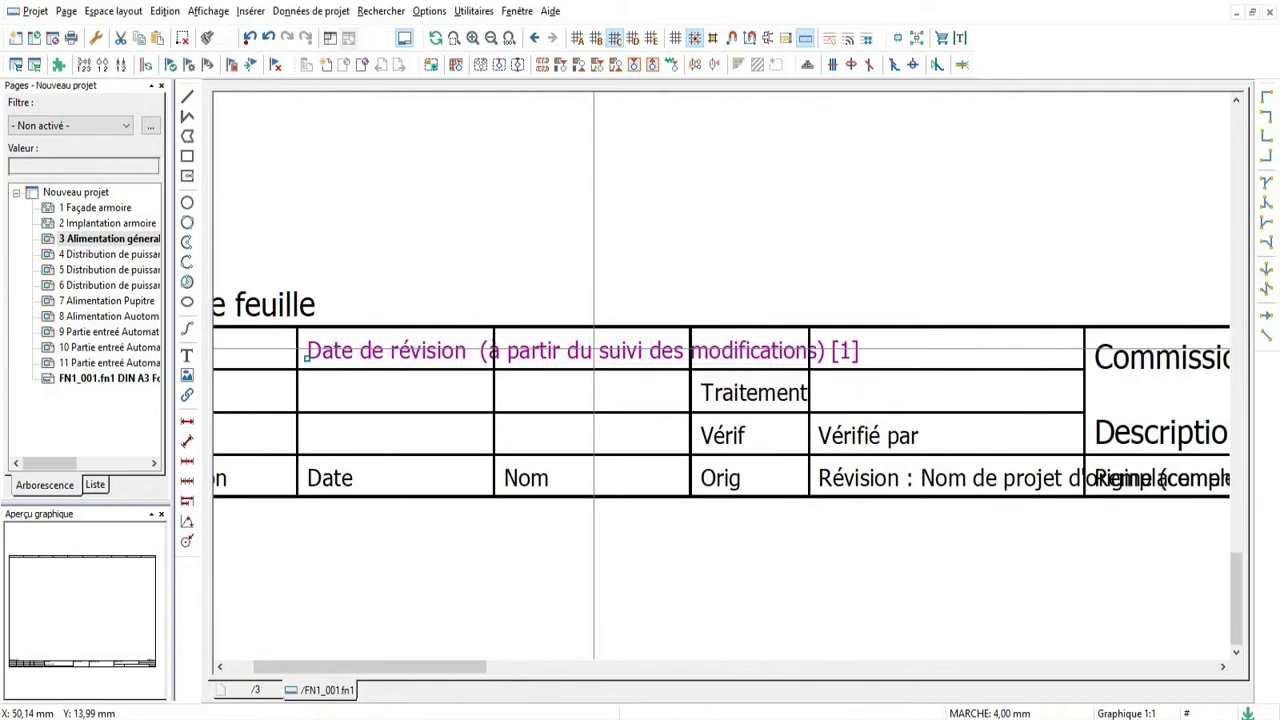
{"action": "scroll", "coordinate": [673, 388], "scroll_direction": "down", "scroll_amount": 2}
{"action": "scroll", "coordinate": [673, 388], "scroll_direction": "down", "scroll_amount": 1}
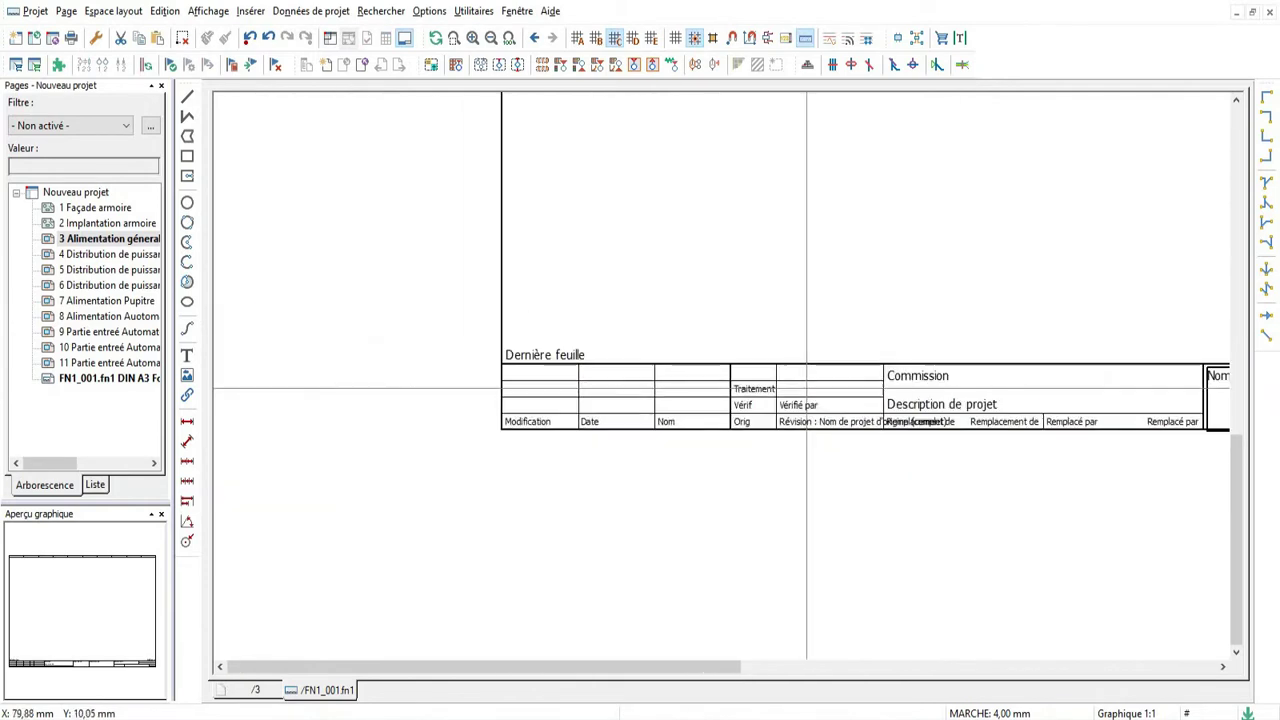
Step: Insert the text 14/07/2020 in the first row of the revision table's Date column
{"action": "scroll", "coordinate": [655, 386], "scroll_direction": "up", "scroll_amount": 2}
{"action": "scroll", "coordinate": [639, 364], "scroll_direction": "down", "scroll_amount": 1}
{"action": "scroll", "coordinate": [639, 364], "scroll_direction": "up", "scroll_amount": 1}
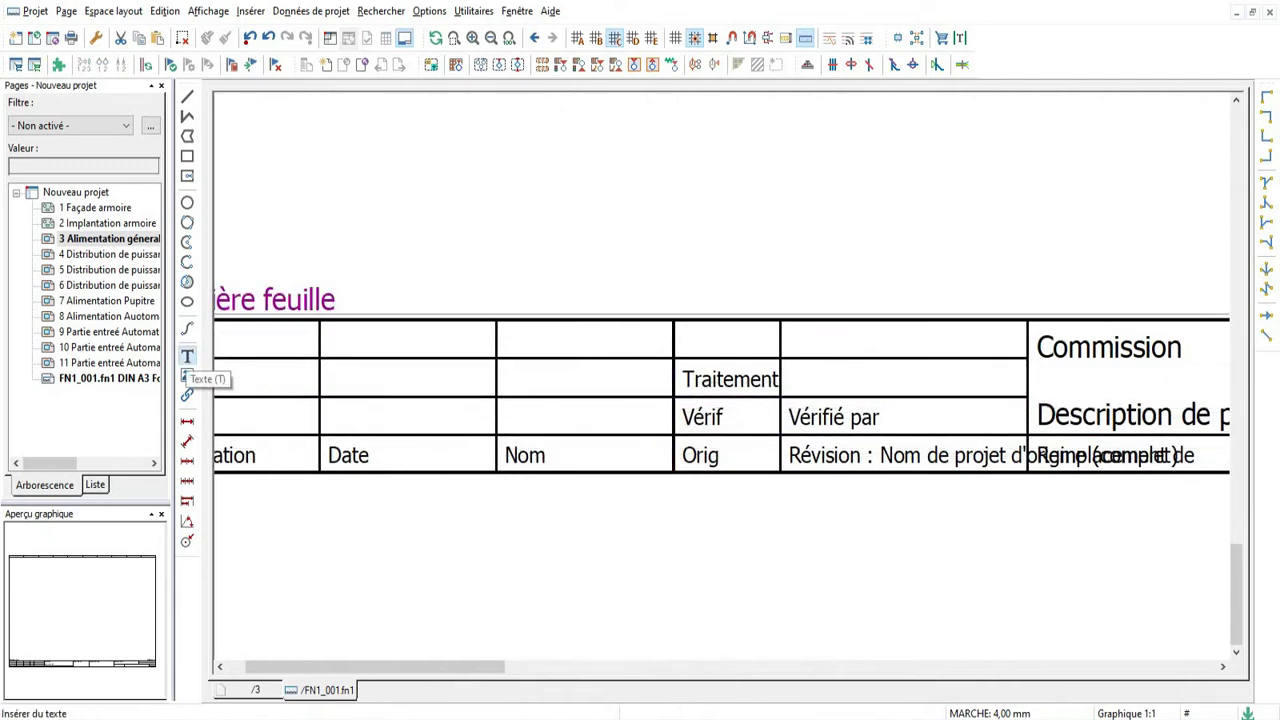
{"action": "left_click", "coordinate": [187, 356]}
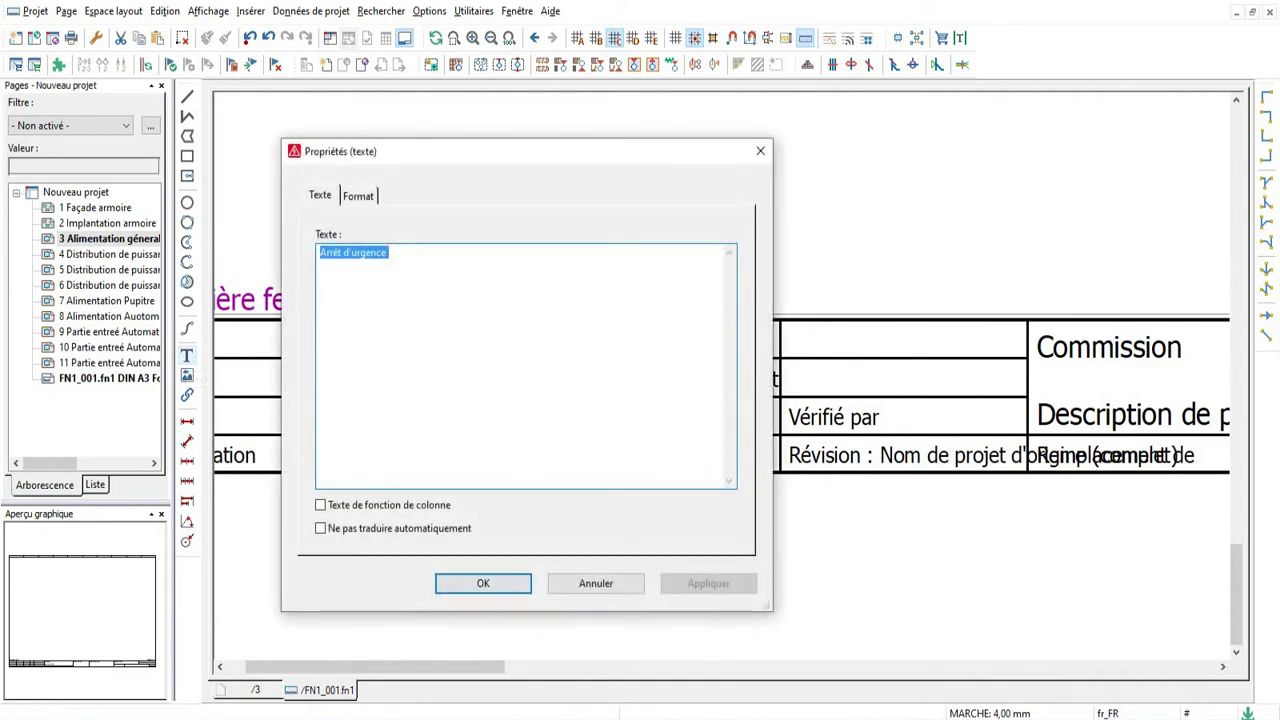
{"action": "type", "text": "/"}
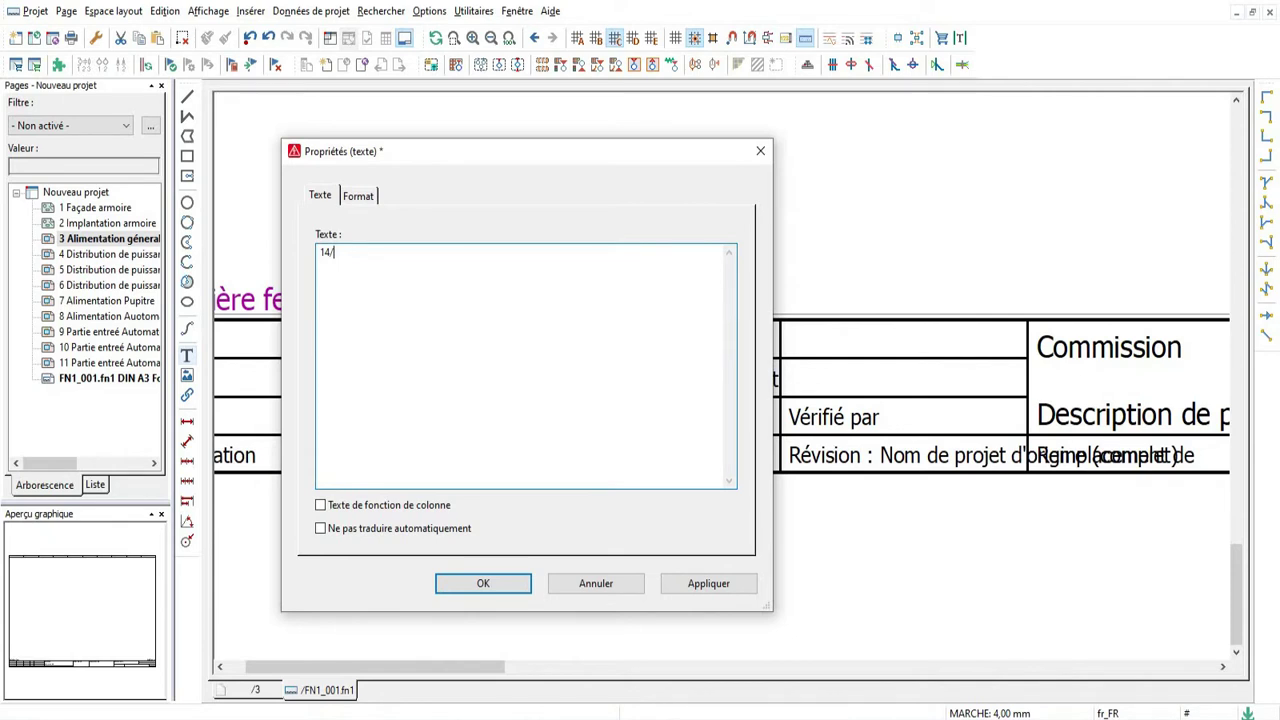
{"action": "type", "text": "07/2020"}
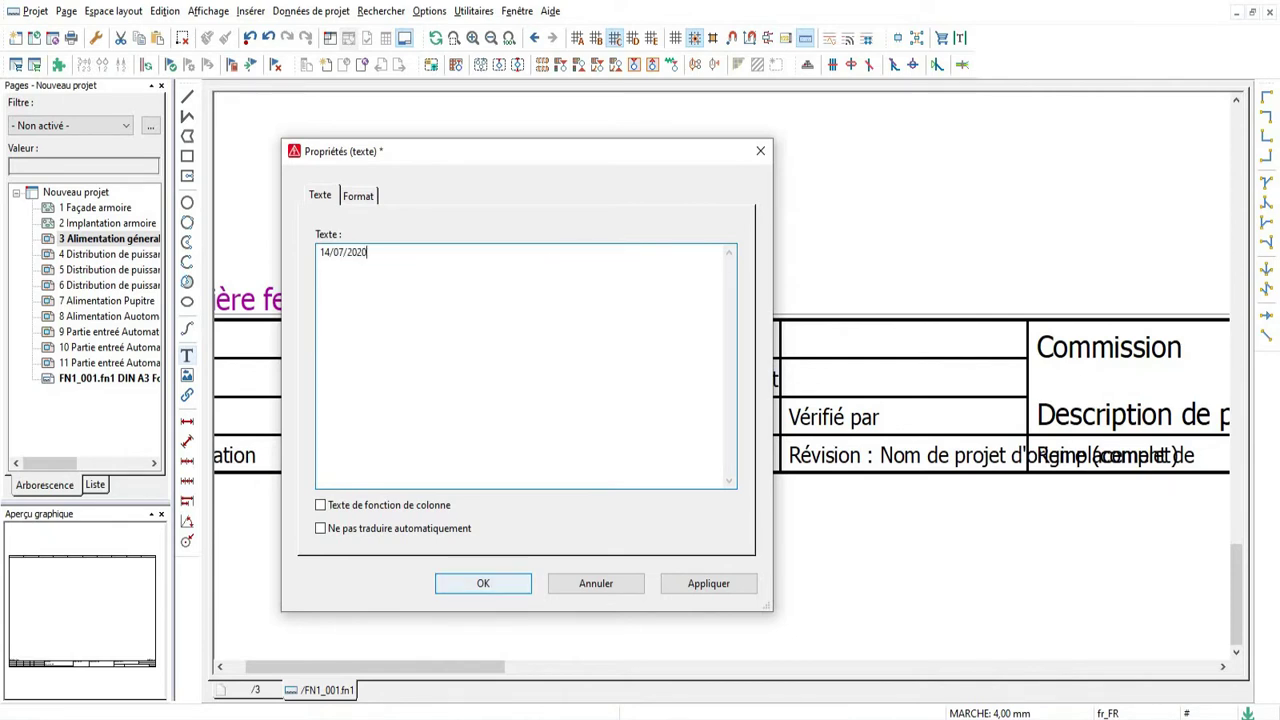
{"action": "key", "text": "Return"}
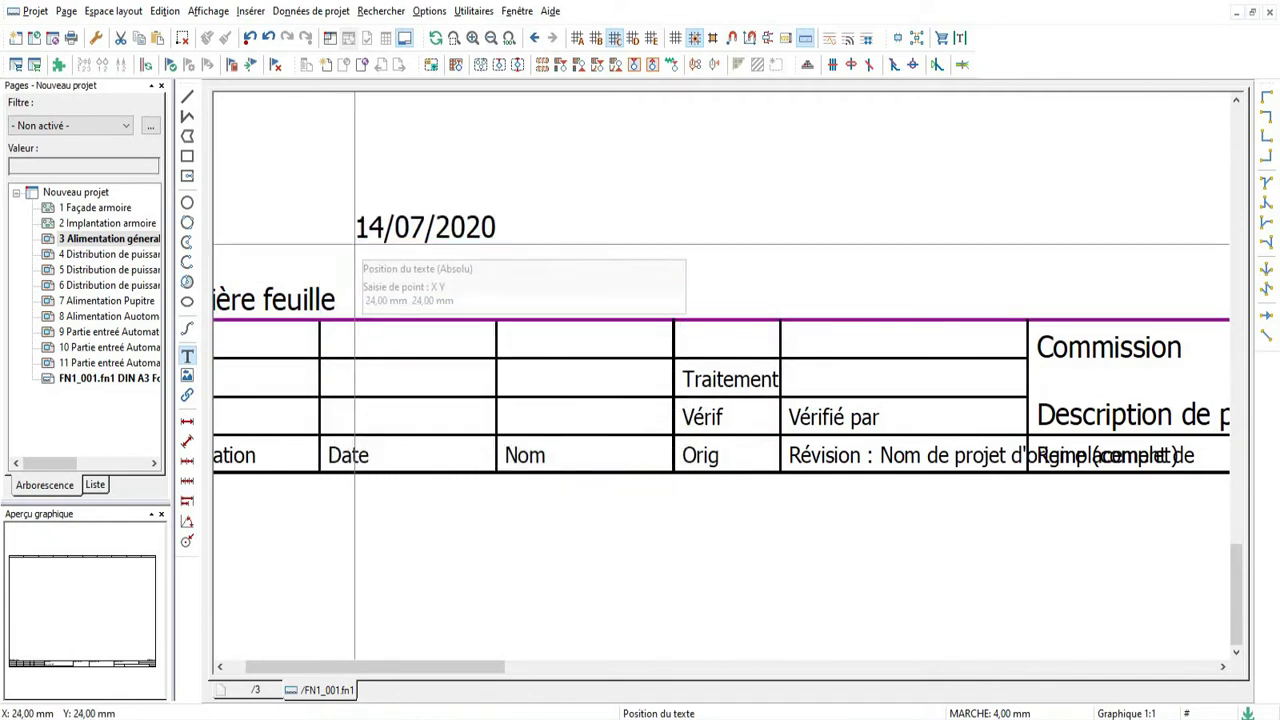
{"action": "left_click", "coordinate": [333, 356]}
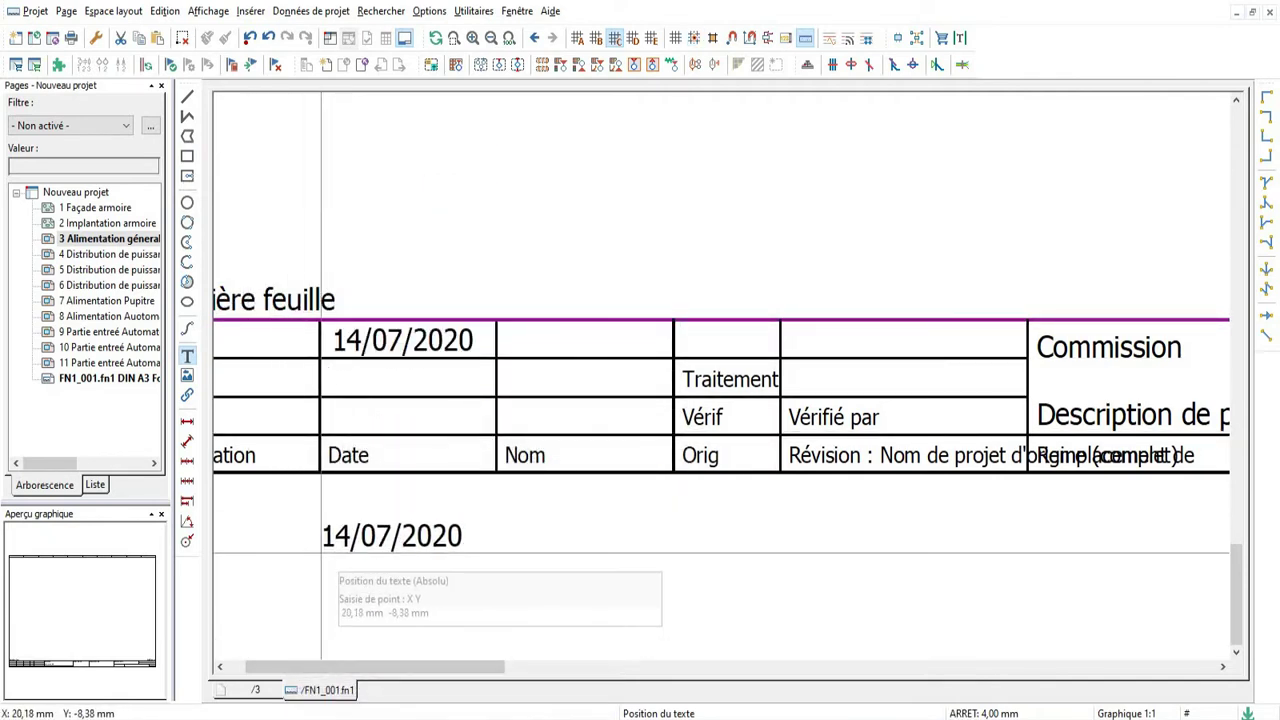
{"action": "key", "text": "Escape"}
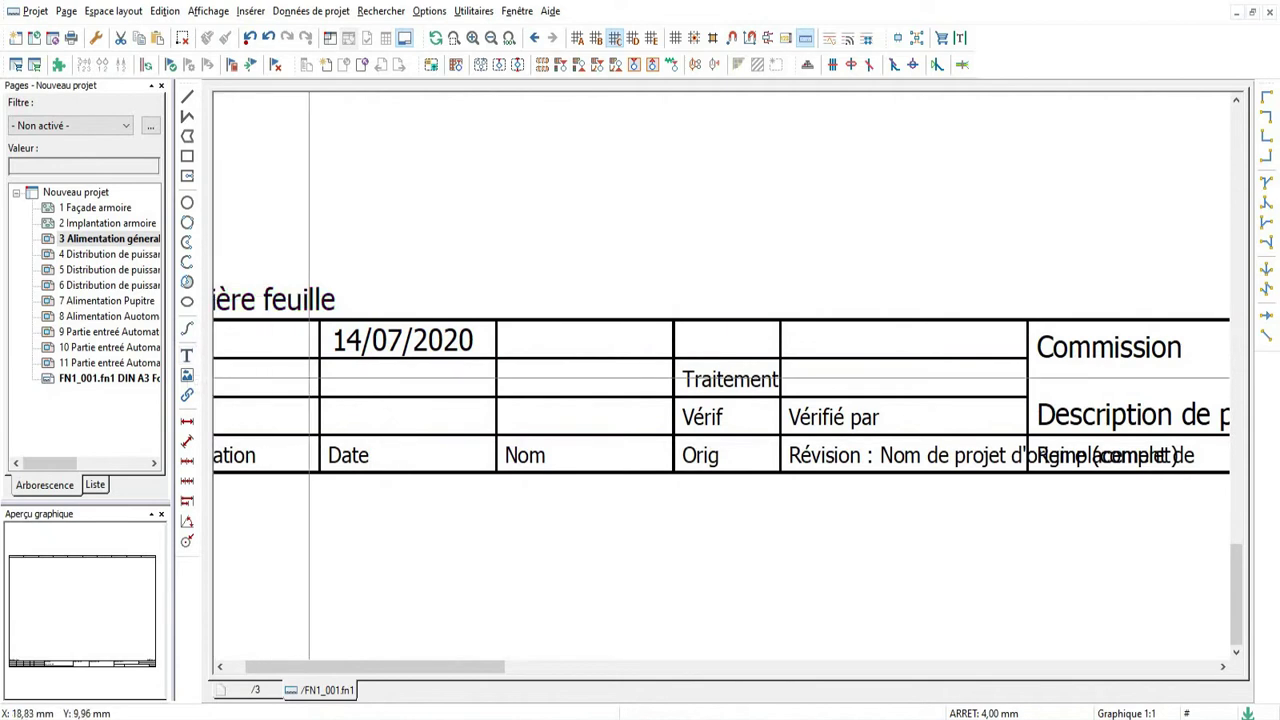
Step: Insert the text "Electrical Engineering" in bold italic just above the revision table
{"action": "left_click", "coordinate": [187, 355]}
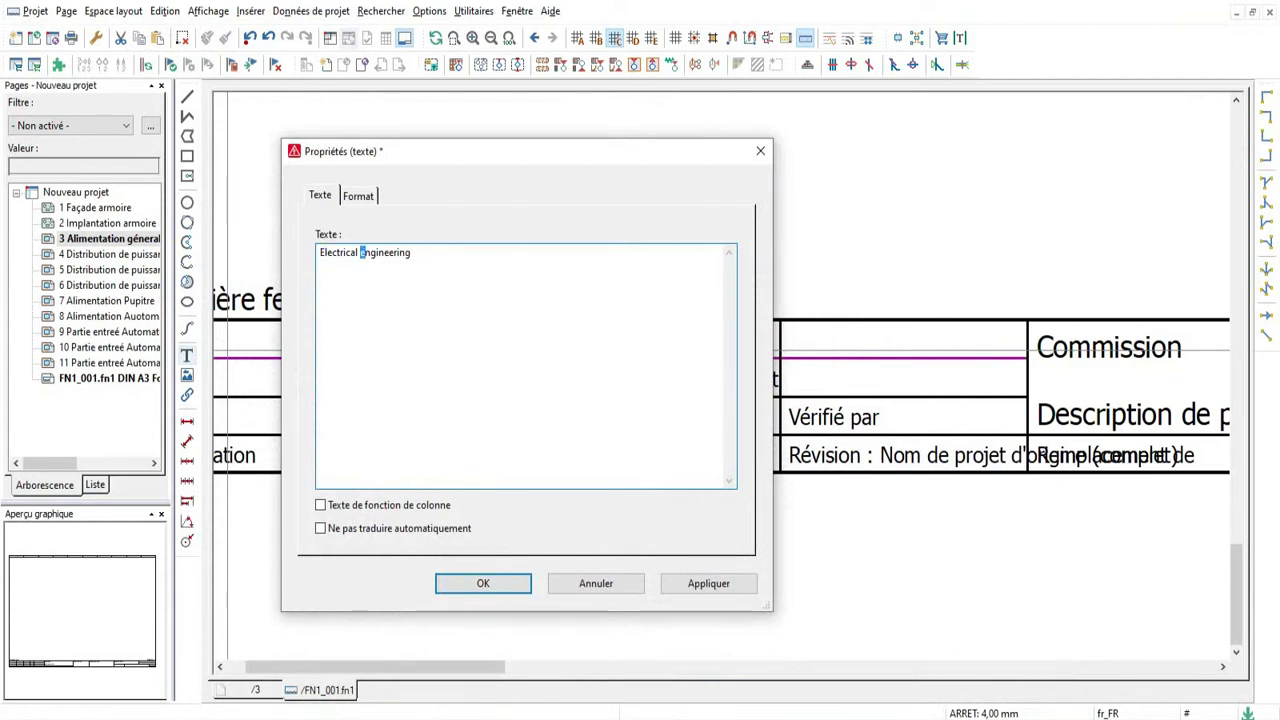
{"action": "left_click", "coordinate": [358, 196]}
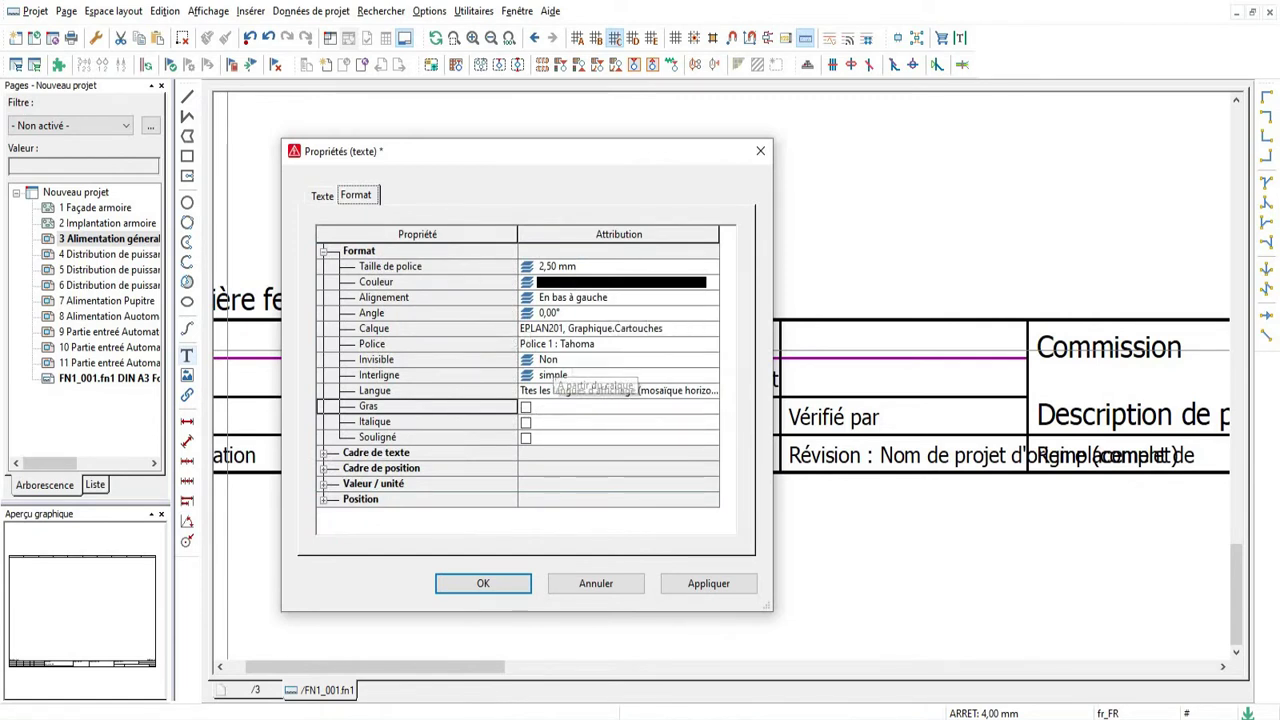
{"action": "left_click", "coordinate": [525, 407]}
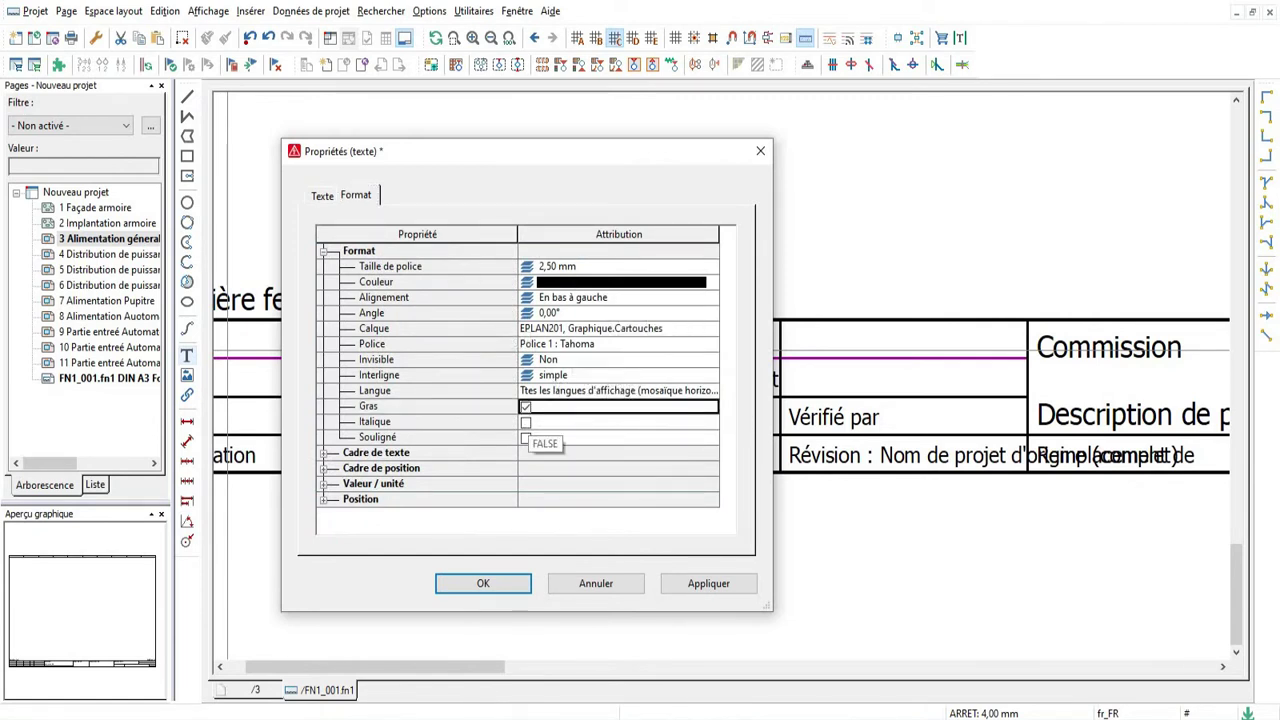
{"action": "left_click", "coordinate": [483, 583]}
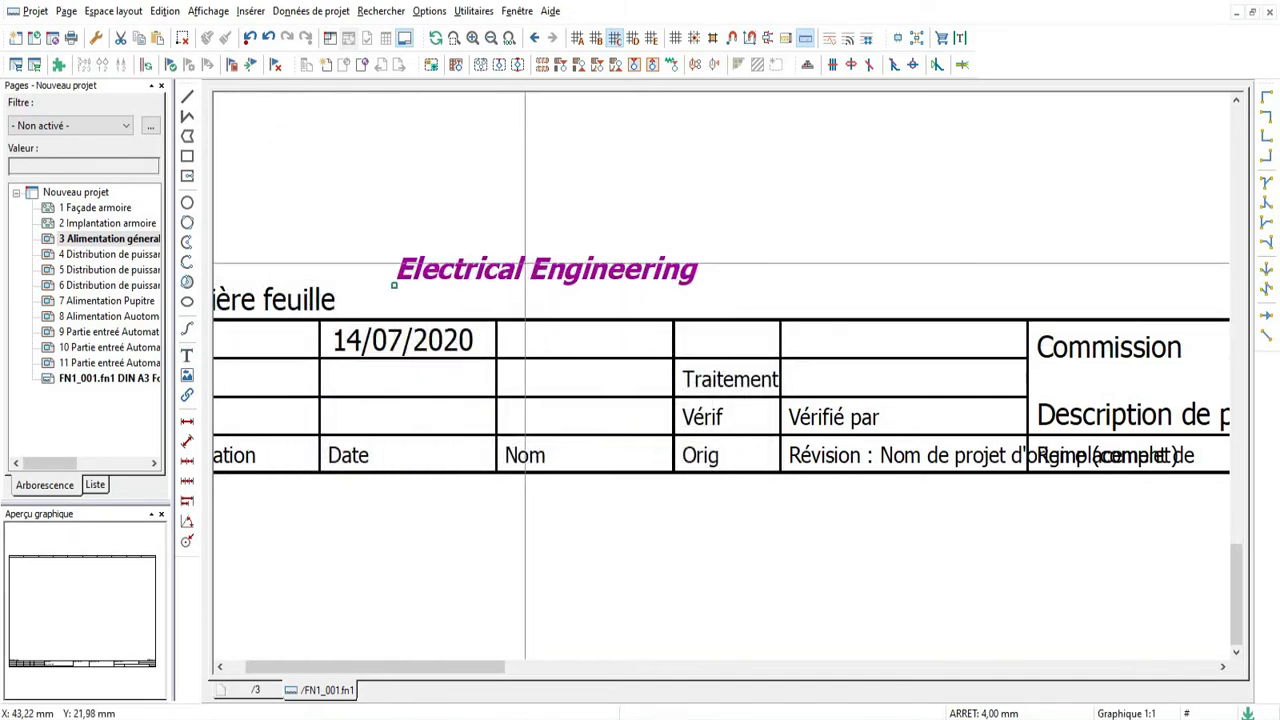
Step: Set the "Electrical Engineering" text's font size to 1,30 mm and move it into the Nom column, directly above the Nom label
{"action": "double_click", "coordinate": [534, 271]}
{"action": "key", "text": "Escape"}
{"action": "double_click", "coordinate": [518, 268]}
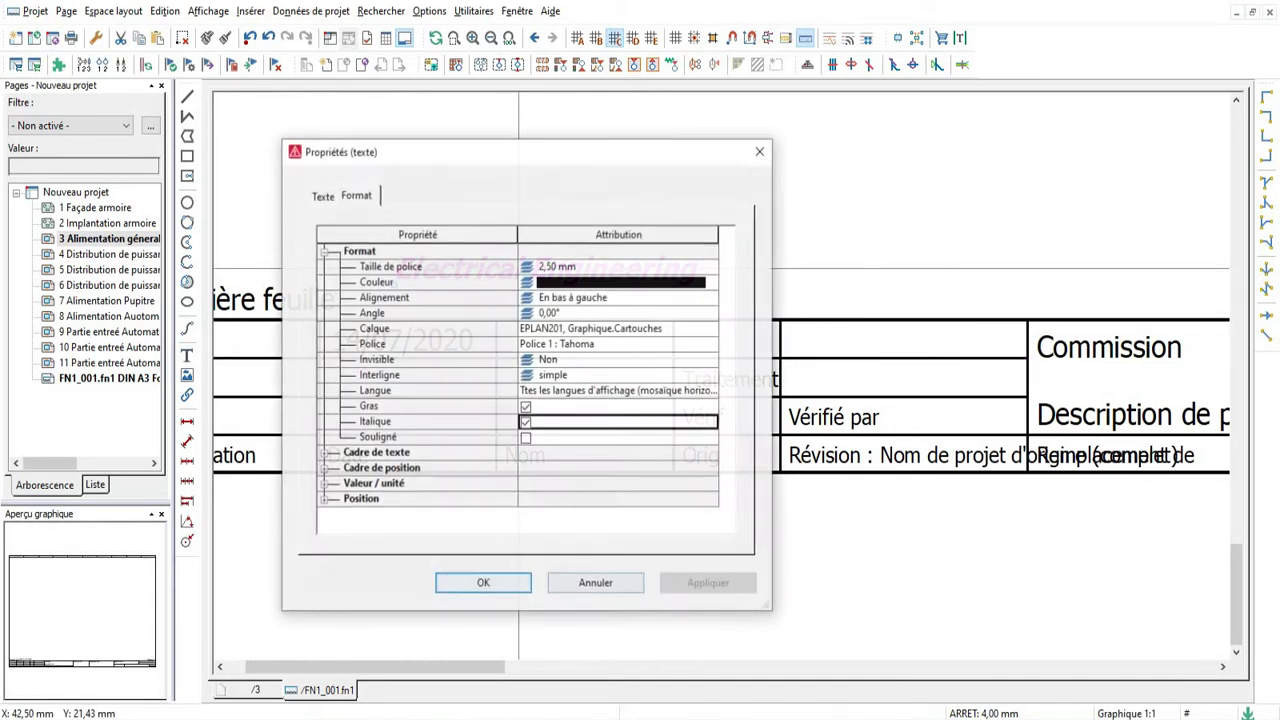
{"action": "left_click", "coordinate": [618, 267]}
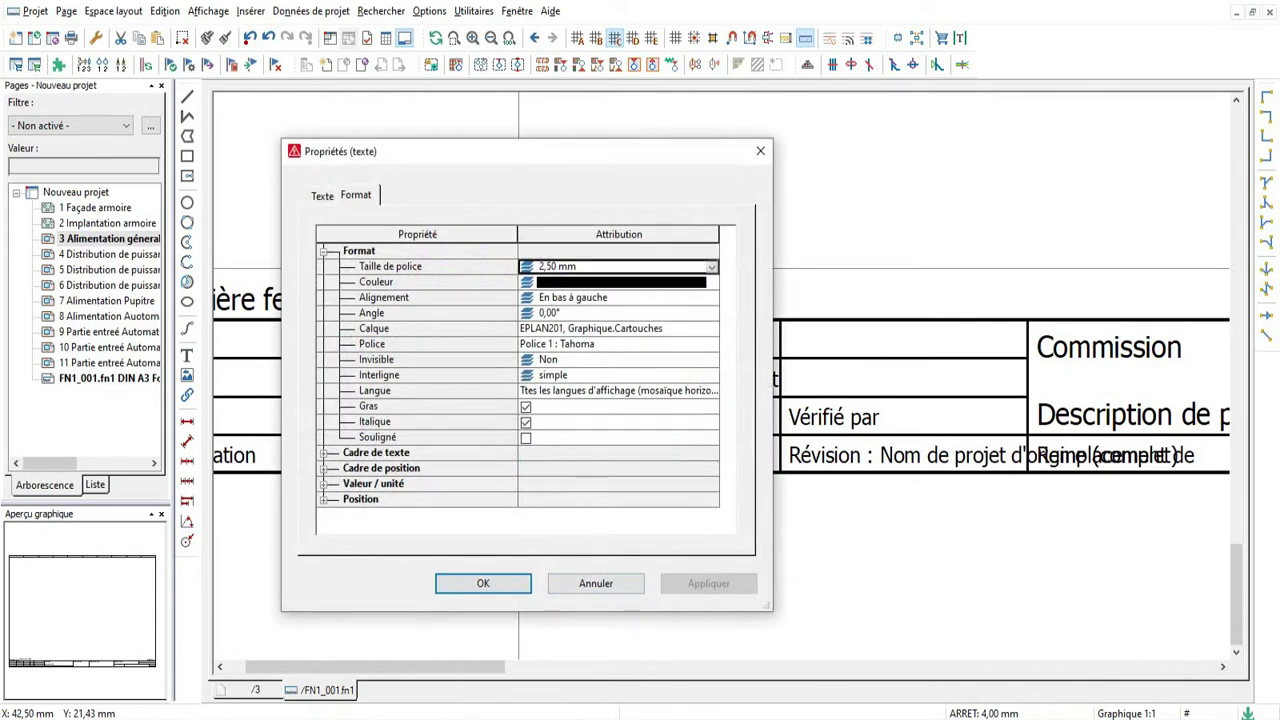
{"action": "key", "text": "F4"}
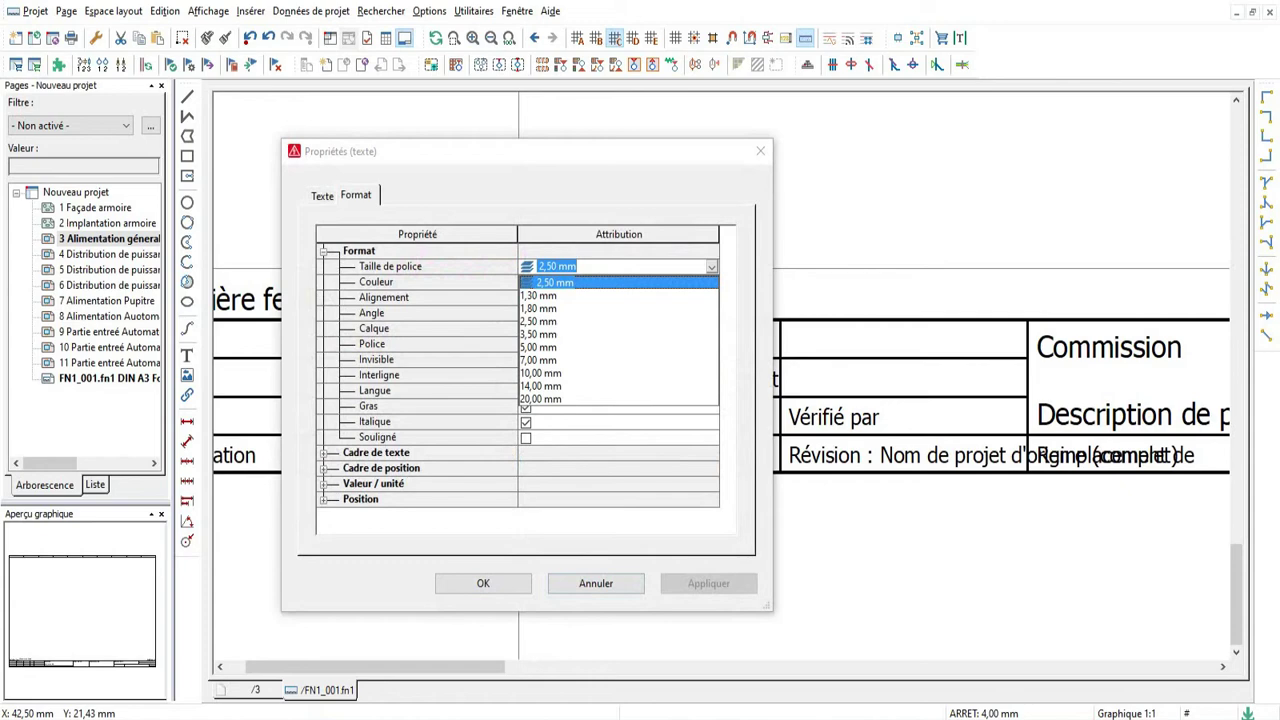
{"action": "key", "text": "Down"}
{"action": "key", "text": "Return"}
{"action": "key", "text": "Return"}
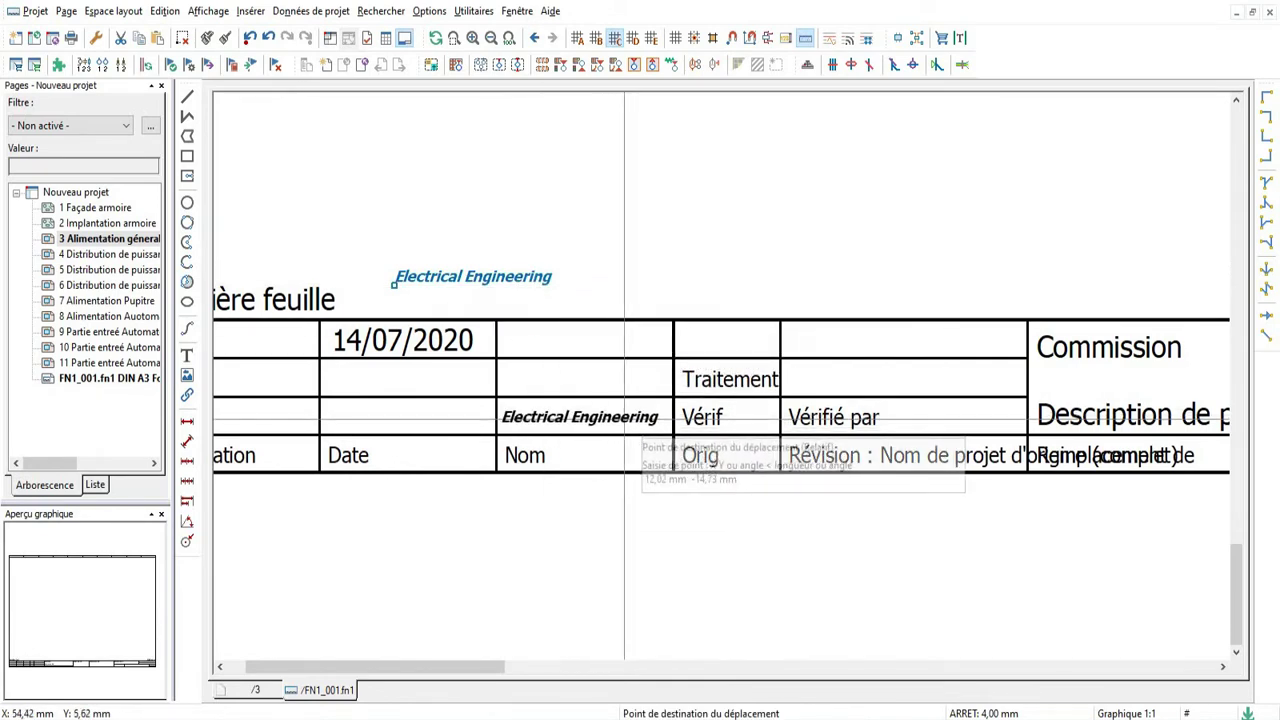
{"action": "left_click", "coordinate": [626, 425]}
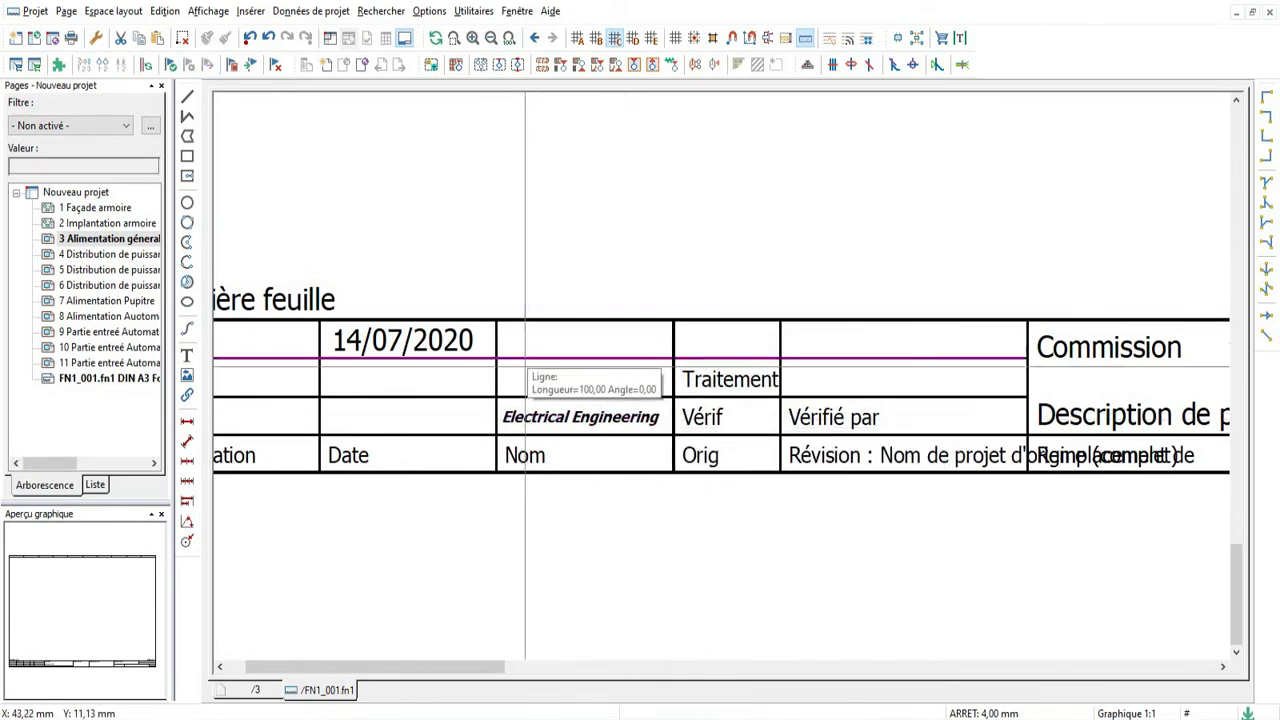
Step: Replace the Traitement label's text in the revision table with Approuvé
{"action": "scroll", "coordinate": [600, 460], "scroll_direction": "up", "scroll_amount": 4}
{"action": "scroll", "coordinate": [598, 487], "scroll_direction": "down", "scroll_amount": 4}
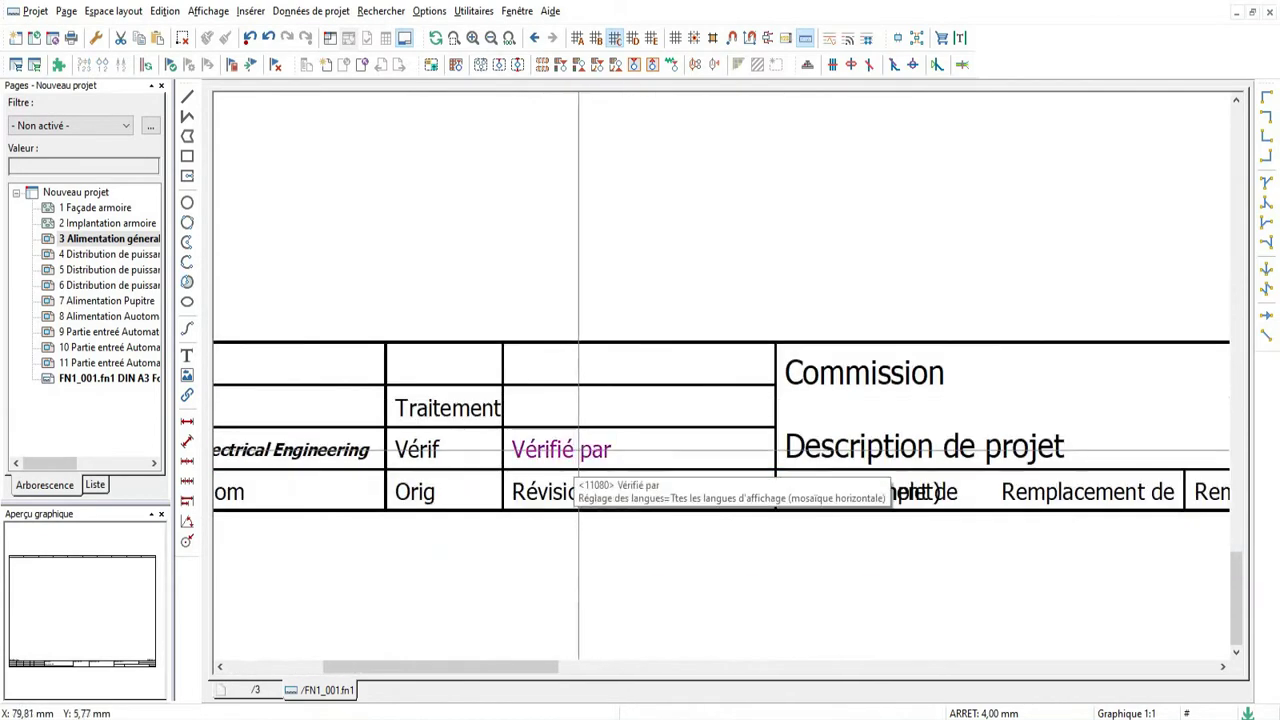
{"action": "scroll", "coordinate": [668, 378], "scroll_direction": "down", "scroll_amount": 2}
{"action": "scroll", "coordinate": [600, 440], "scroll_direction": "up", "scroll_amount": 2}
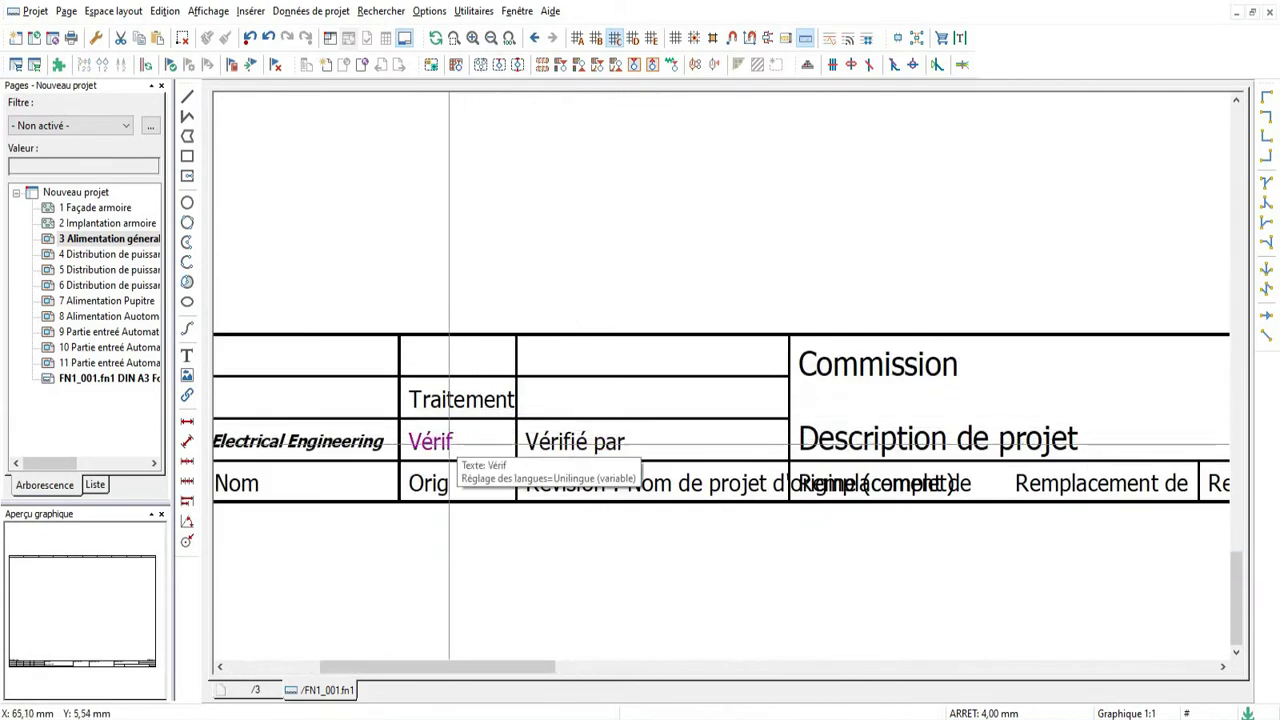
{"action": "left_click", "coordinate": [611, 440]}
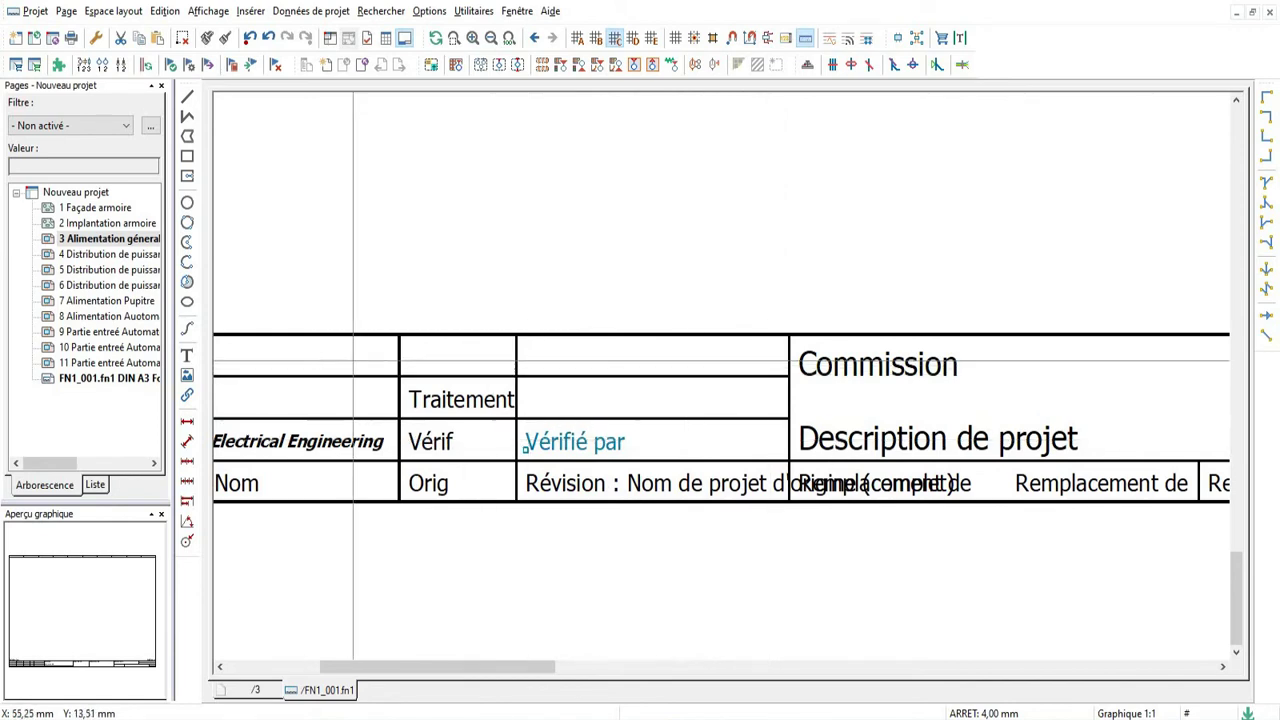
{"action": "left_click", "coordinate": [478, 403]}
{"action": "double_click", "coordinate": [478, 403]}
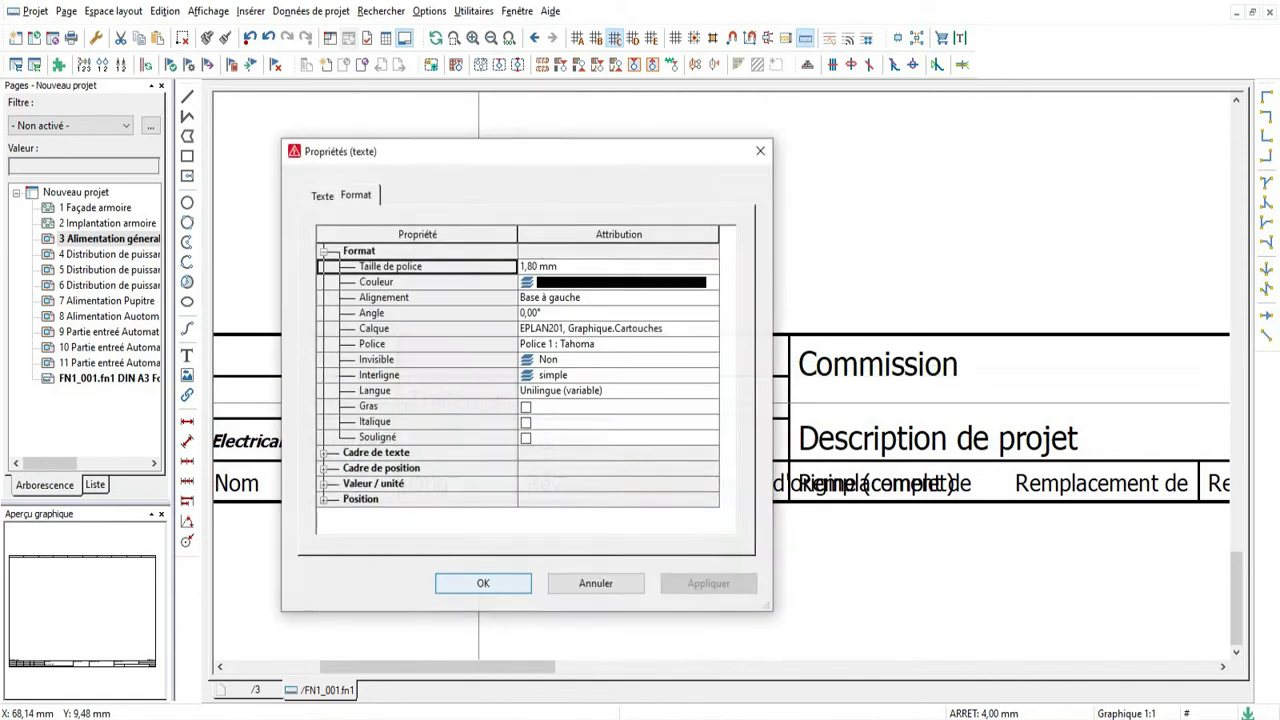
{"action": "key", "text": "ctrl+Tab"}
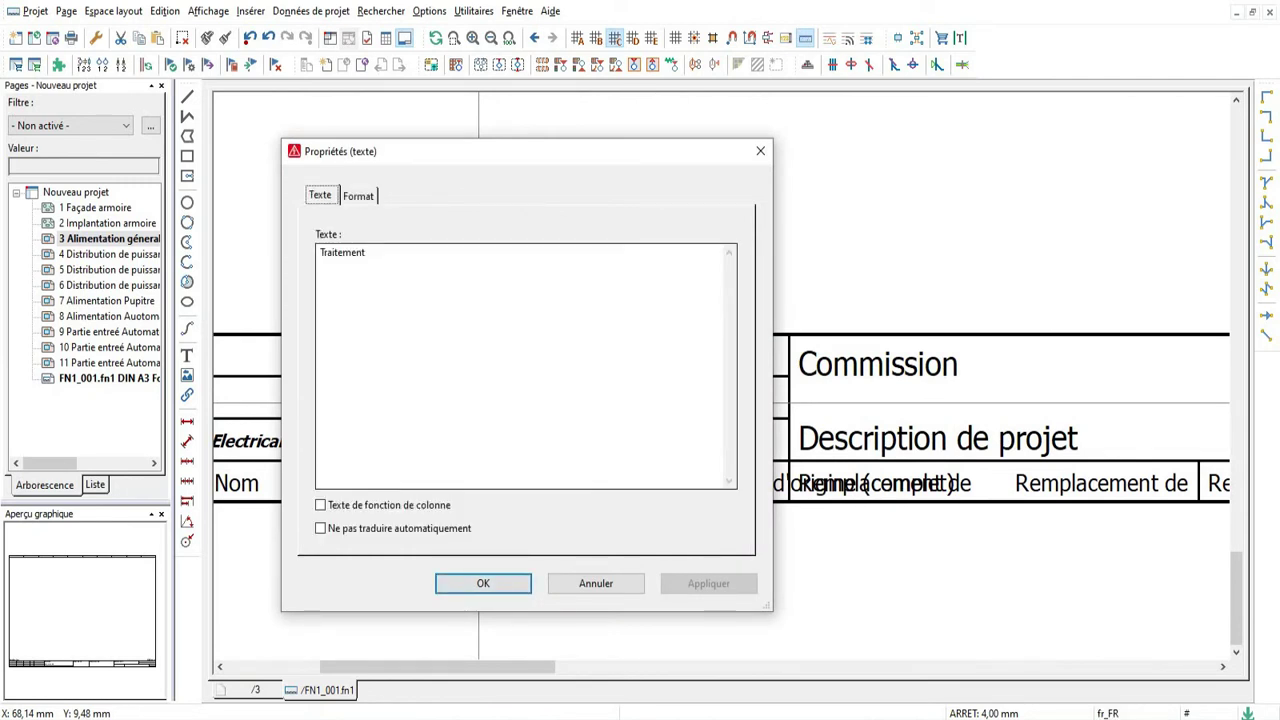
{"action": "key", "text": "Tab"}
{"action": "type", "text": "Ap"}
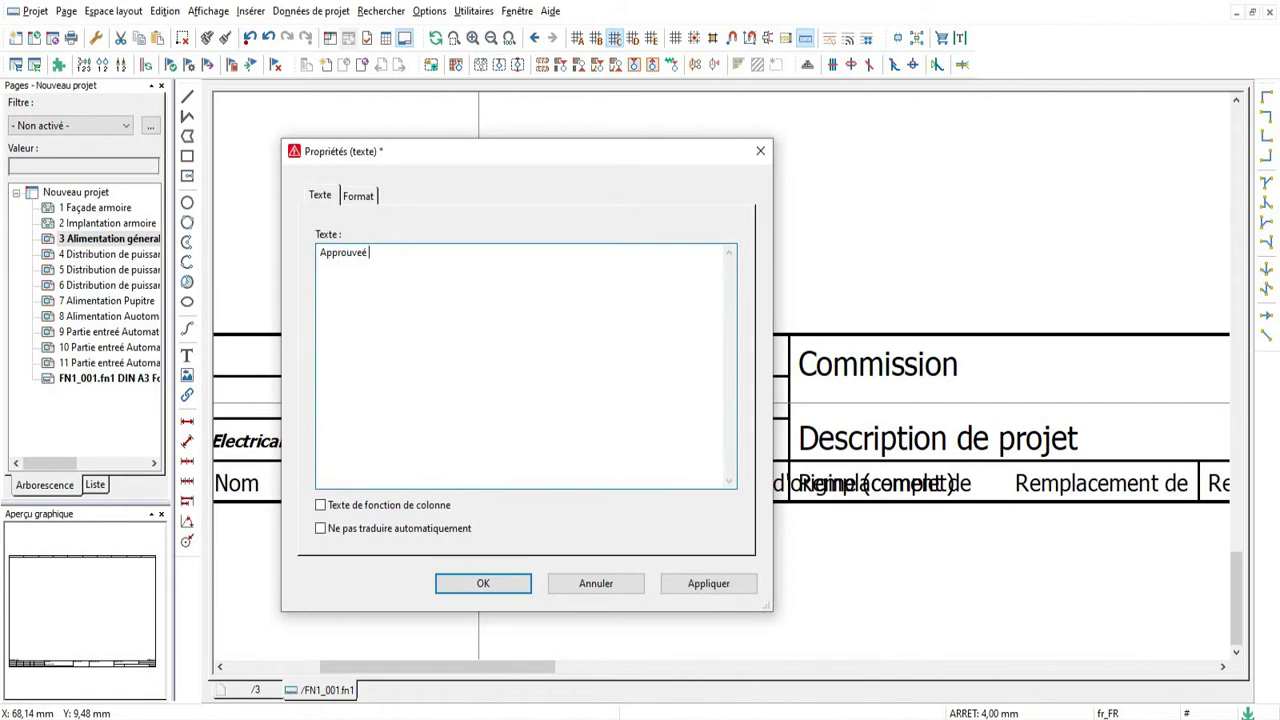
{"action": "key", "text": "Return"}
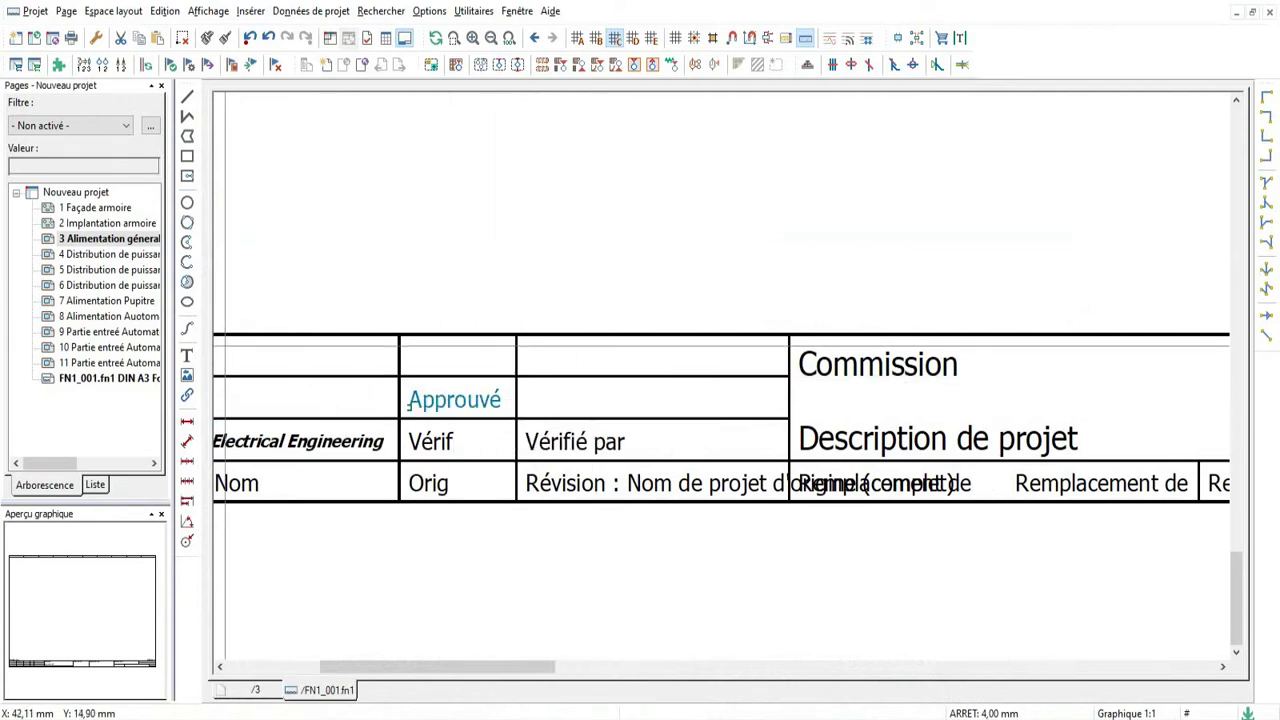
Step: Insert the text "Client" in the empty cell beside the Approuvé label
{"action": "left_click", "coordinate": [187, 356]}
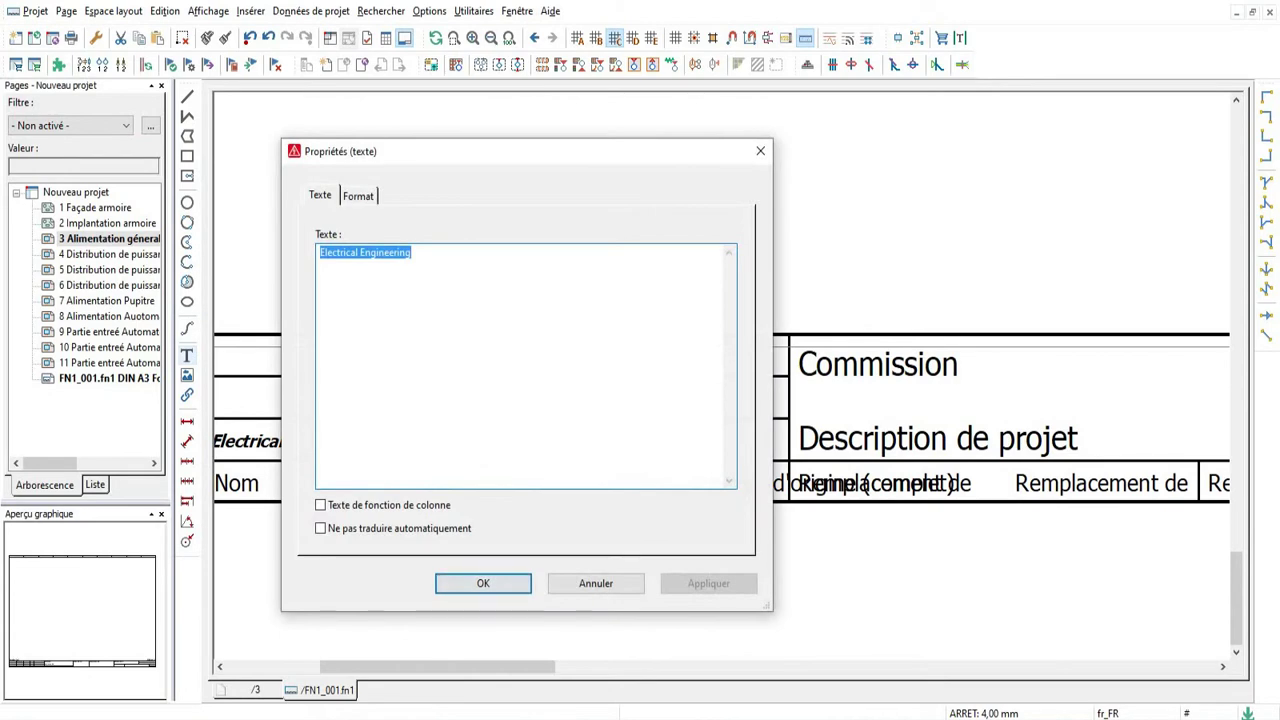
{"action": "type", "text": "k"}
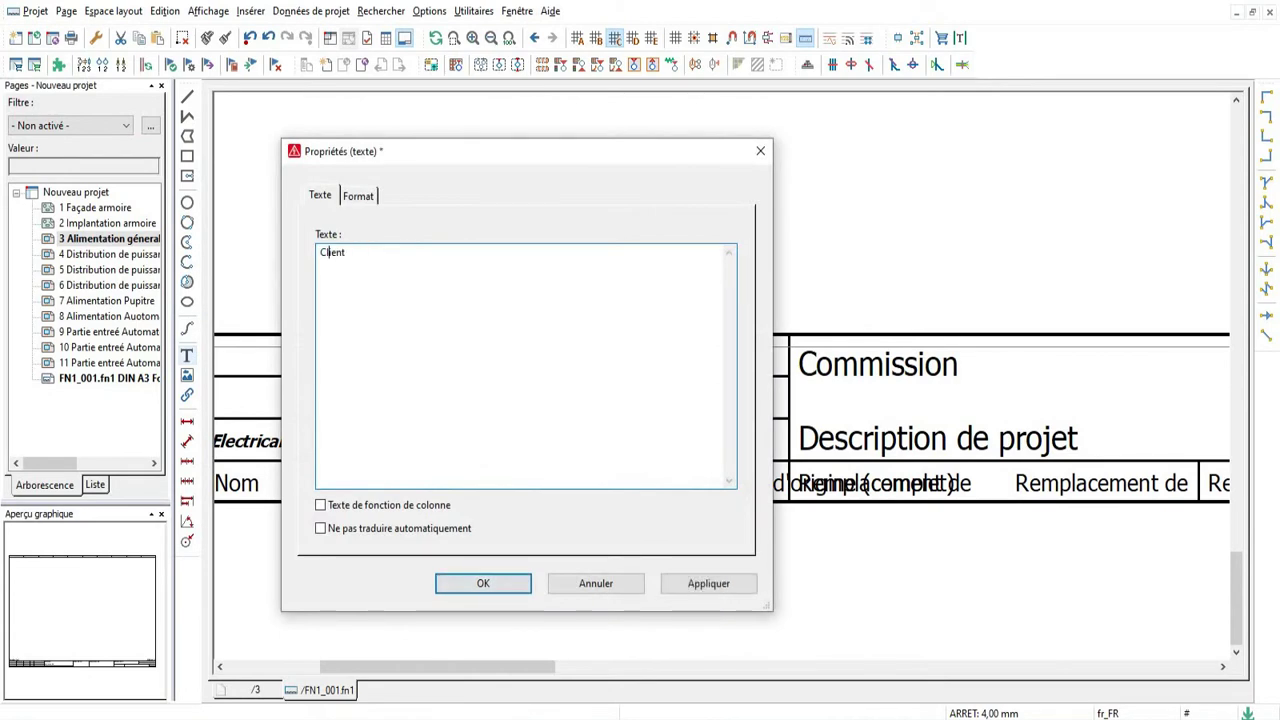
{"action": "key", "text": "Return"}
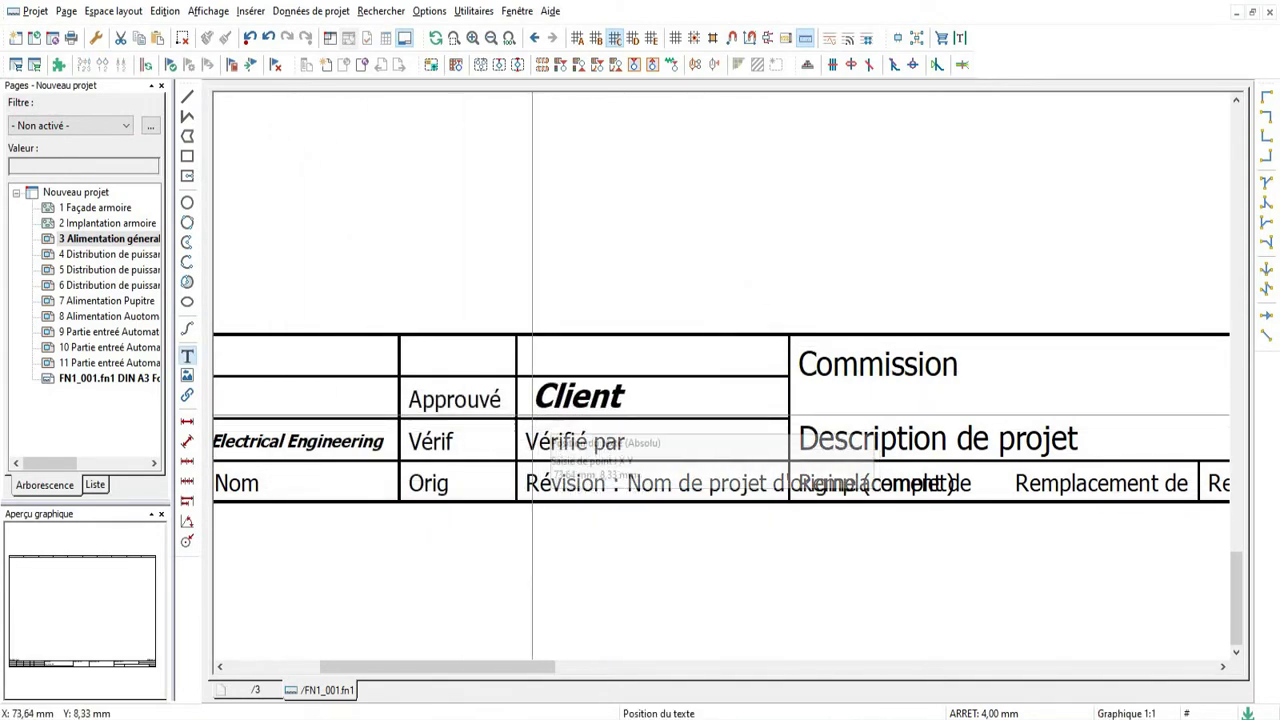
{"action": "left_click", "coordinate": [527, 432]}
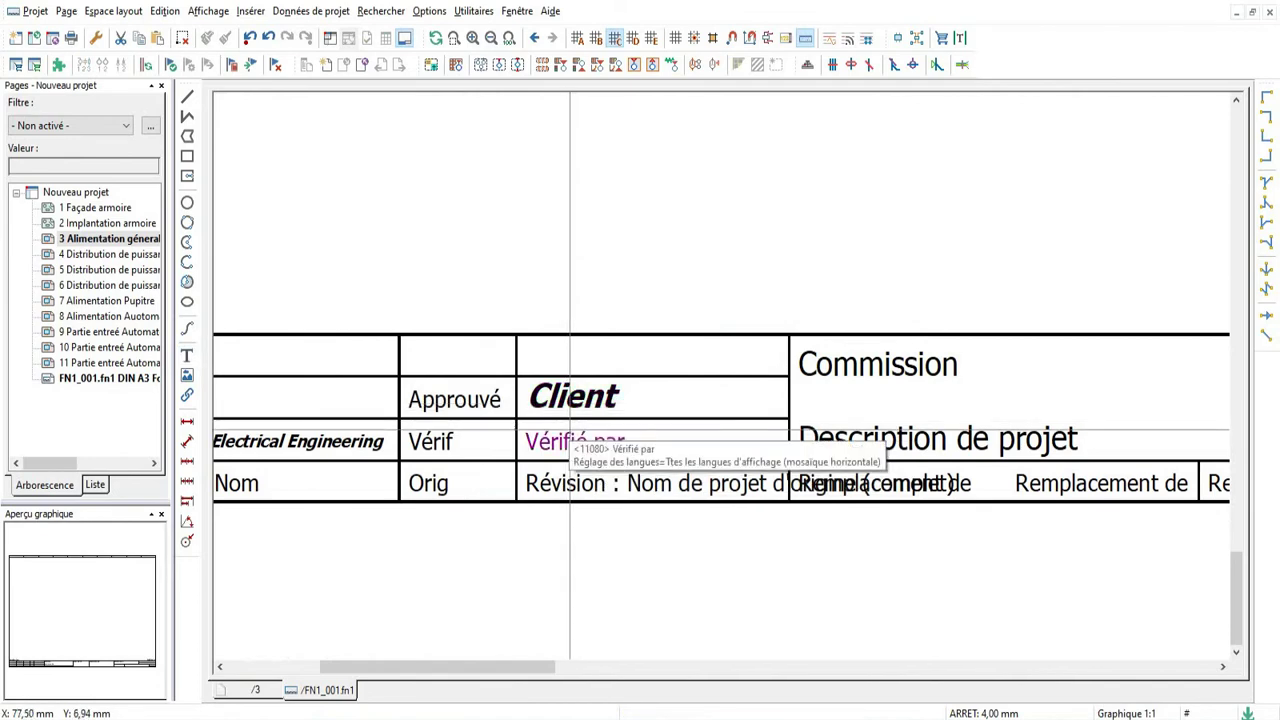
Step: Remove bold and italic from the Client text, set its font size to 1,30 mm and move it slightly up and right within its cell
{"action": "double_click", "coordinate": [572, 397]}
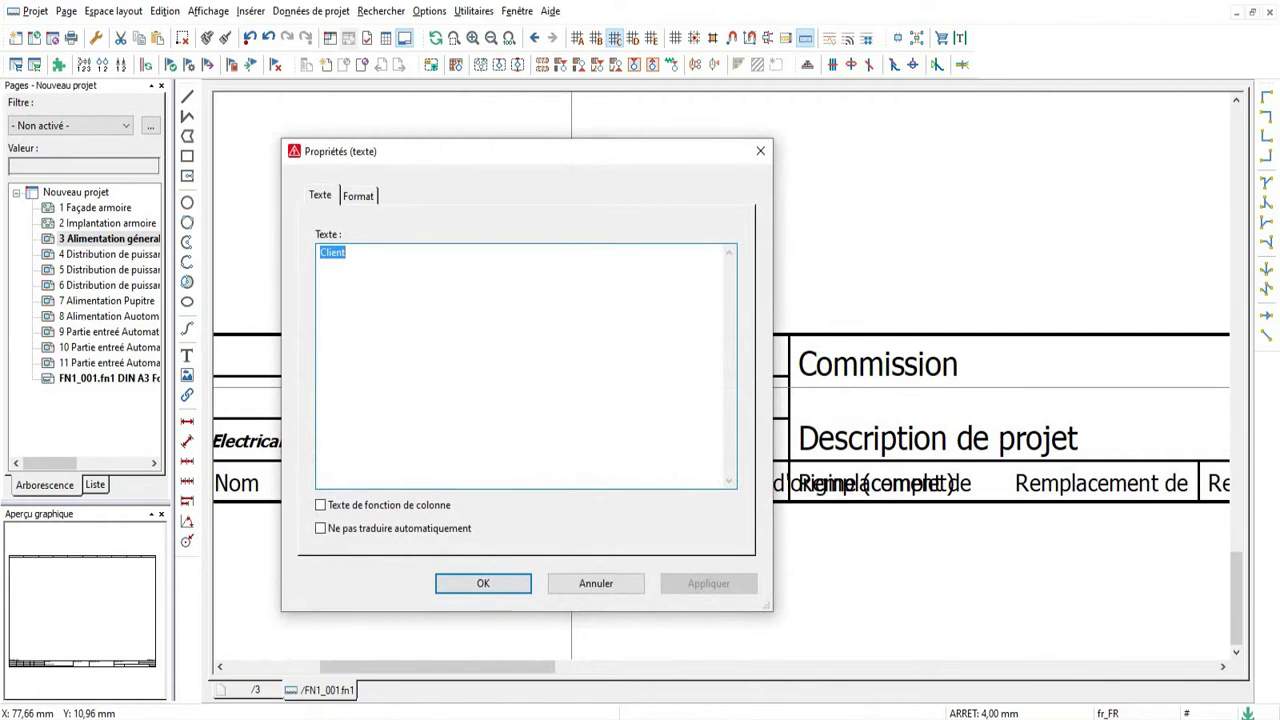
{"action": "left_click", "coordinate": [358, 196]}
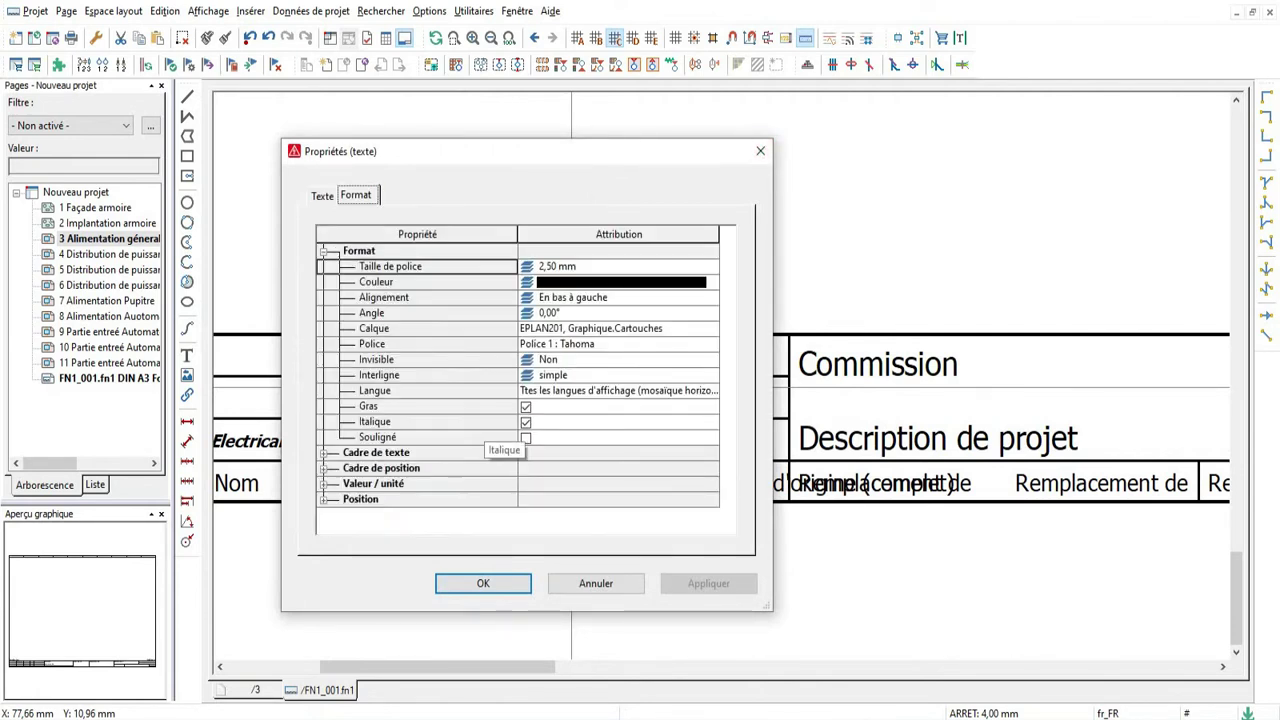
{"action": "left_click", "coordinate": [526, 407]}
{"action": "left_click", "coordinate": [526, 422]}
{"action": "left_click", "coordinate": [640, 267]}
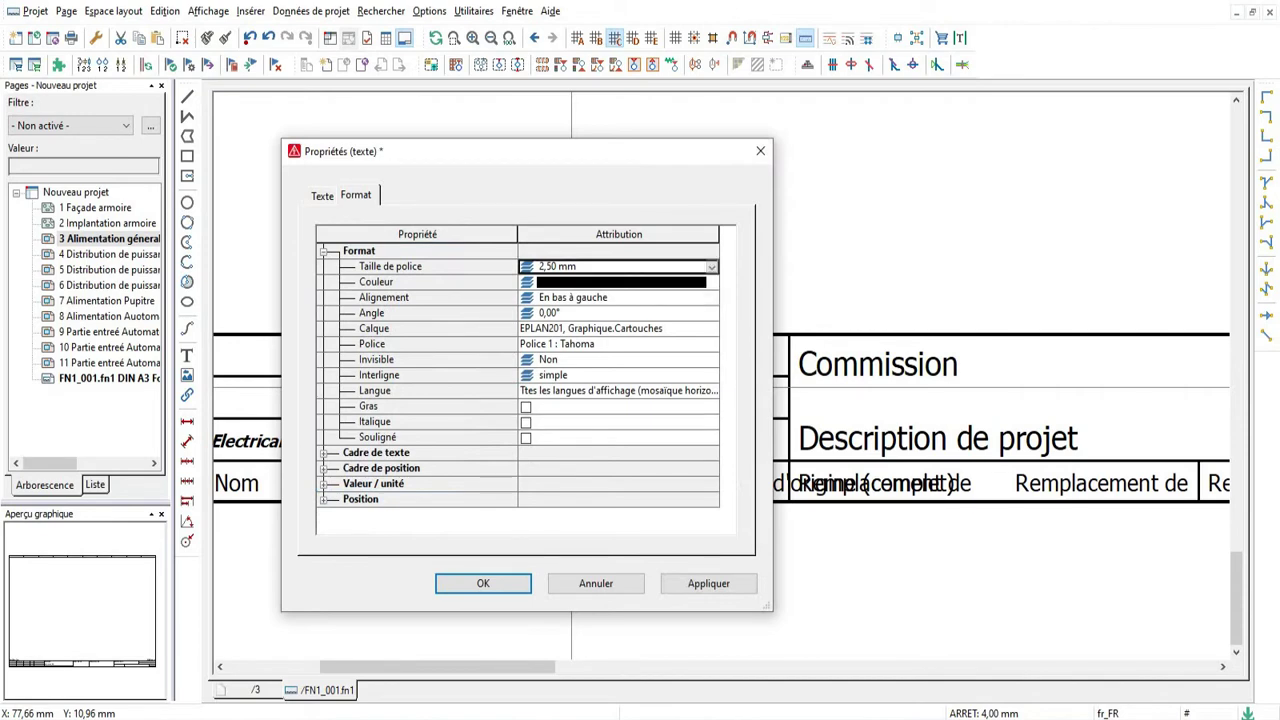
{"action": "left_click", "coordinate": [711, 267]}
{"action": "left_click", "coordinate": [560, 296]}
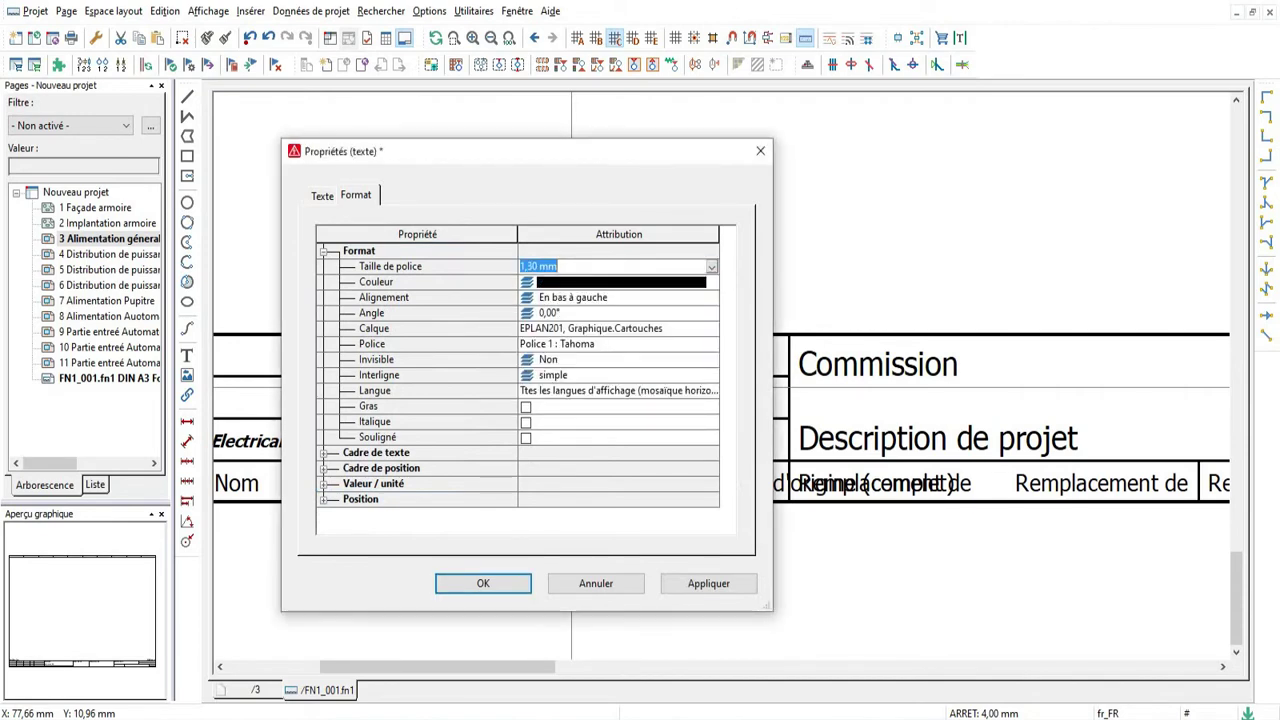
{"action": "left_click", "coordinate": [483, 583]}
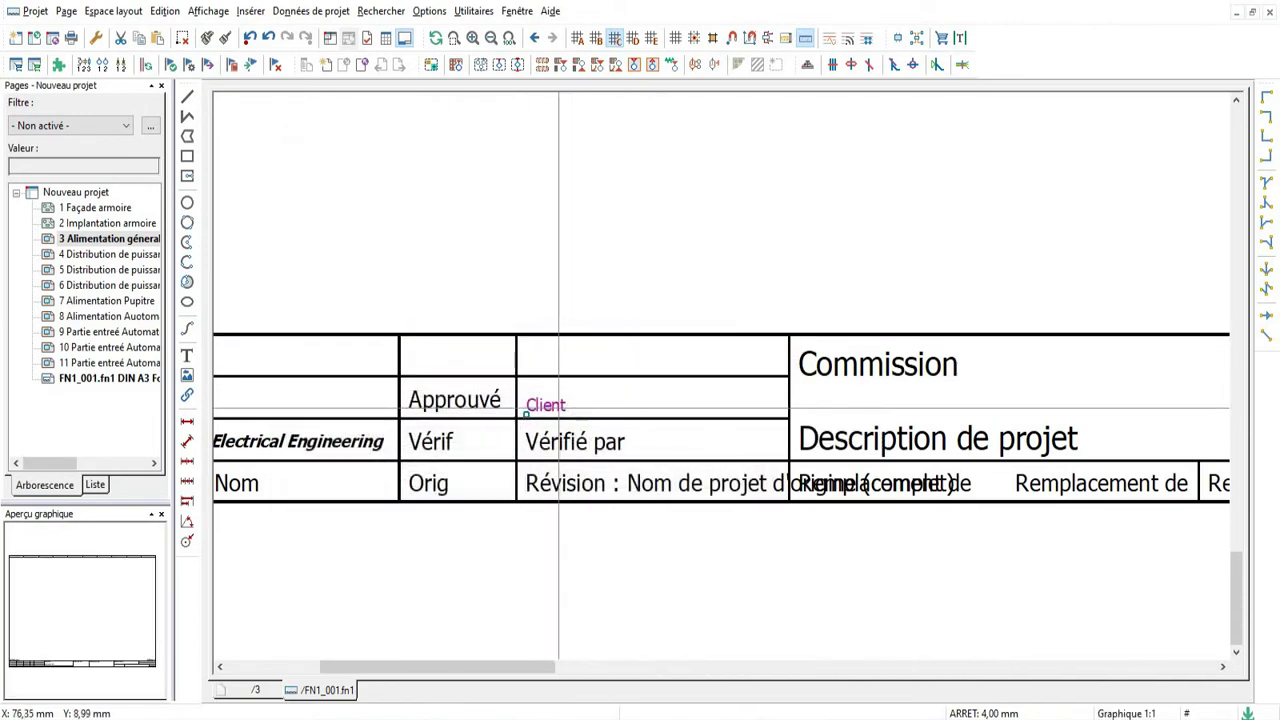
{"action": "left_click_drag", "start_coordinate": [559, 407], "coordinate": [566, 401]}
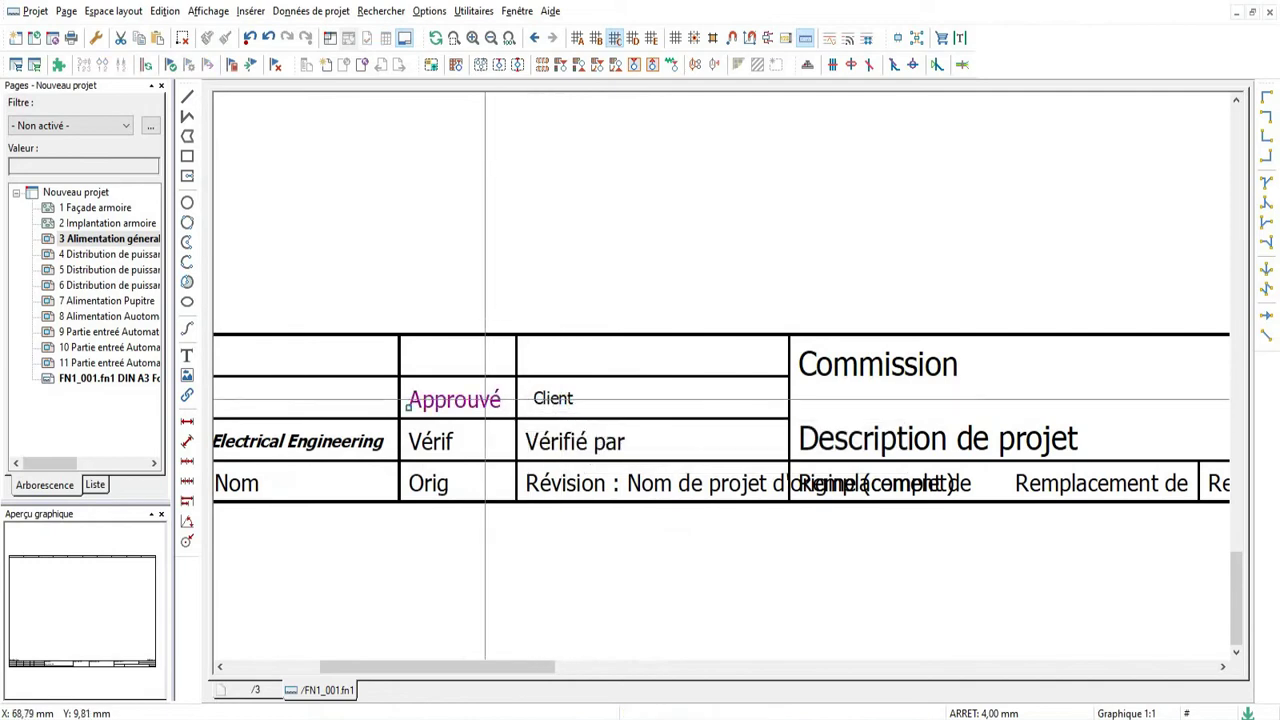
Step: Check the Approuvé label's text format and set the Client text's font size to 1,80 mm
{"action": "double_click", "coordinate": [486, 399]}
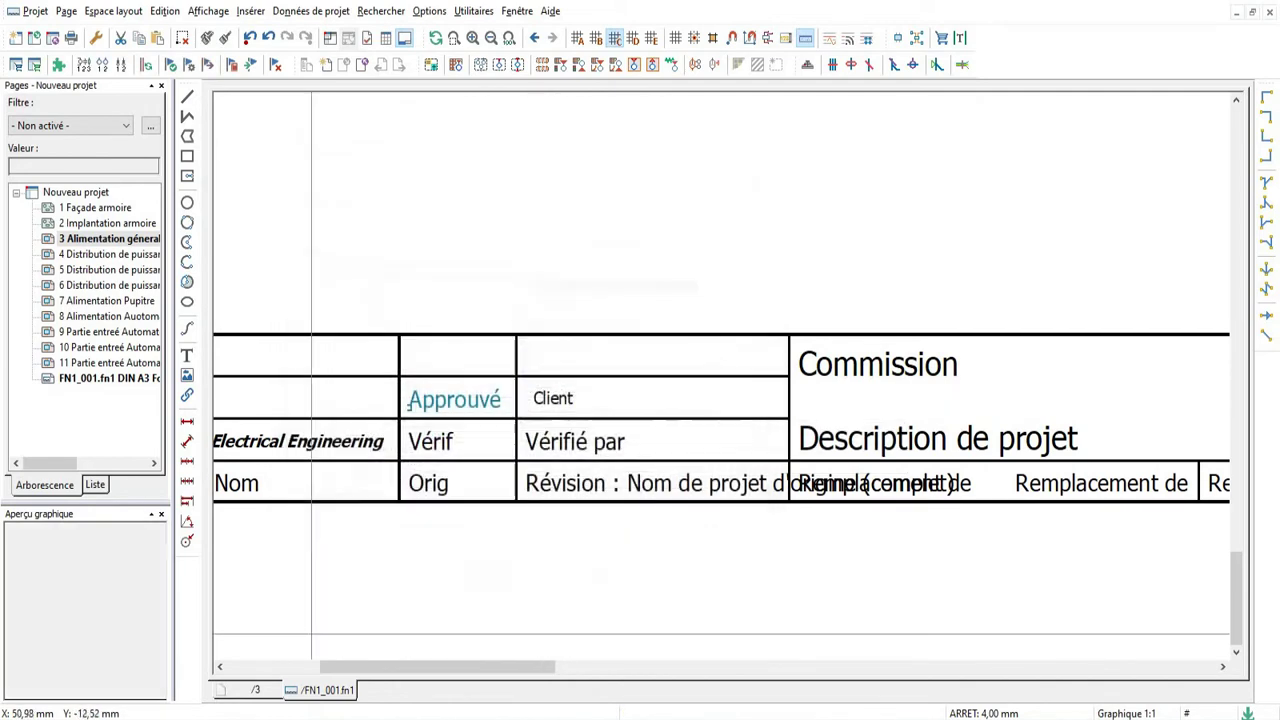
{"action": "left_click", "coordinate": [760, 151]}
{"action": "double_click", "coordinate": [551, 398]}
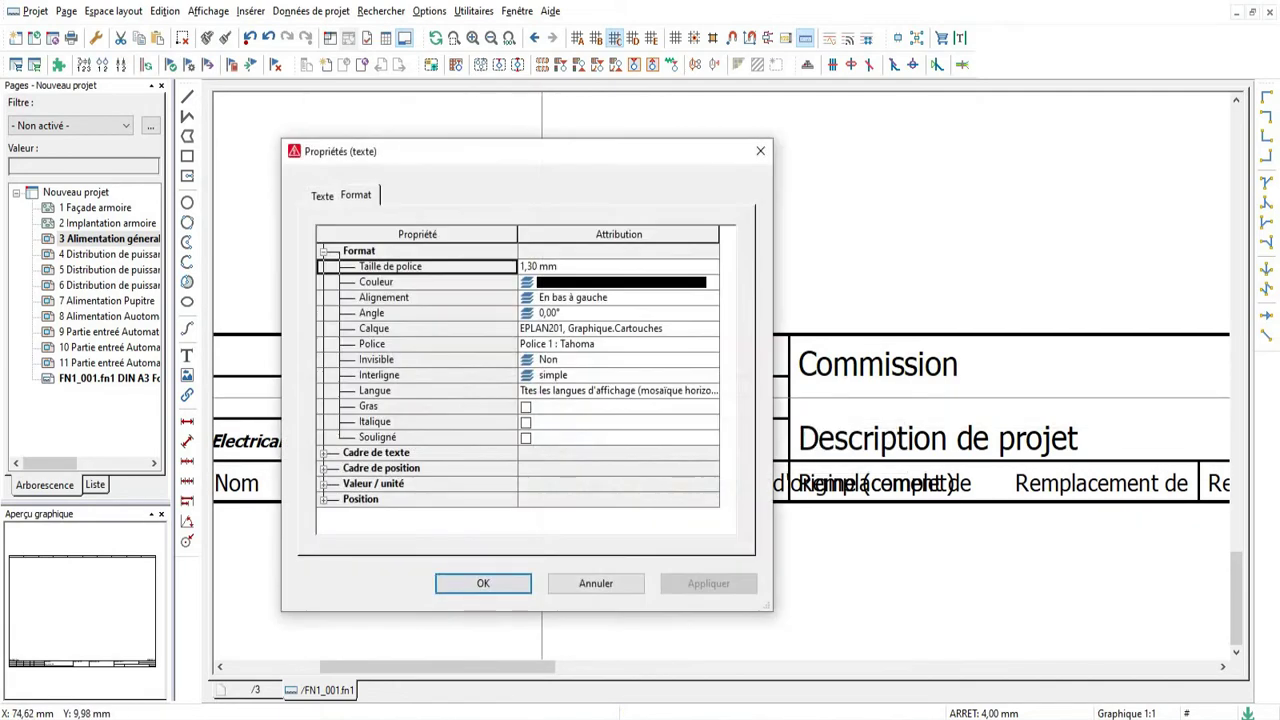
{"action": "left_click", "coordinate": [560, 266]}
{"action": "left_click", "coordinate": [711, 266]}
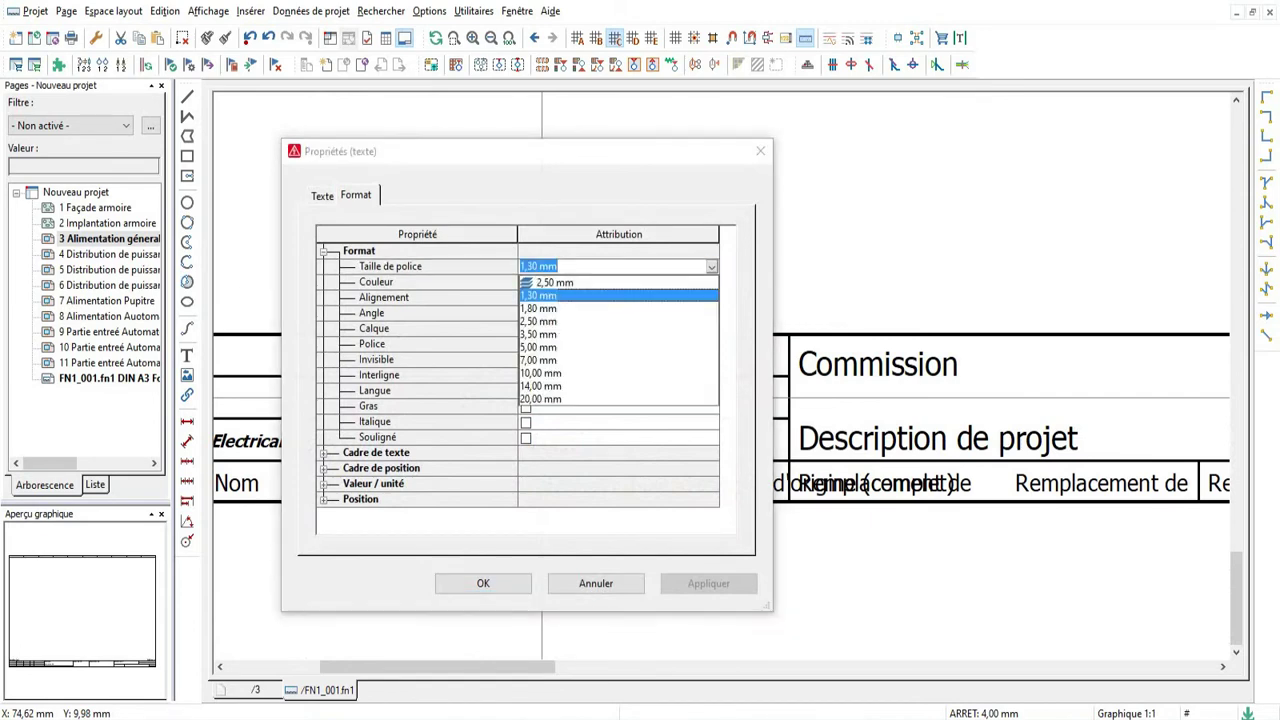
{"action": "left_click", "coordinate": [538, 308]}
{"action": "left_click", "coordinate": [483, 583]}
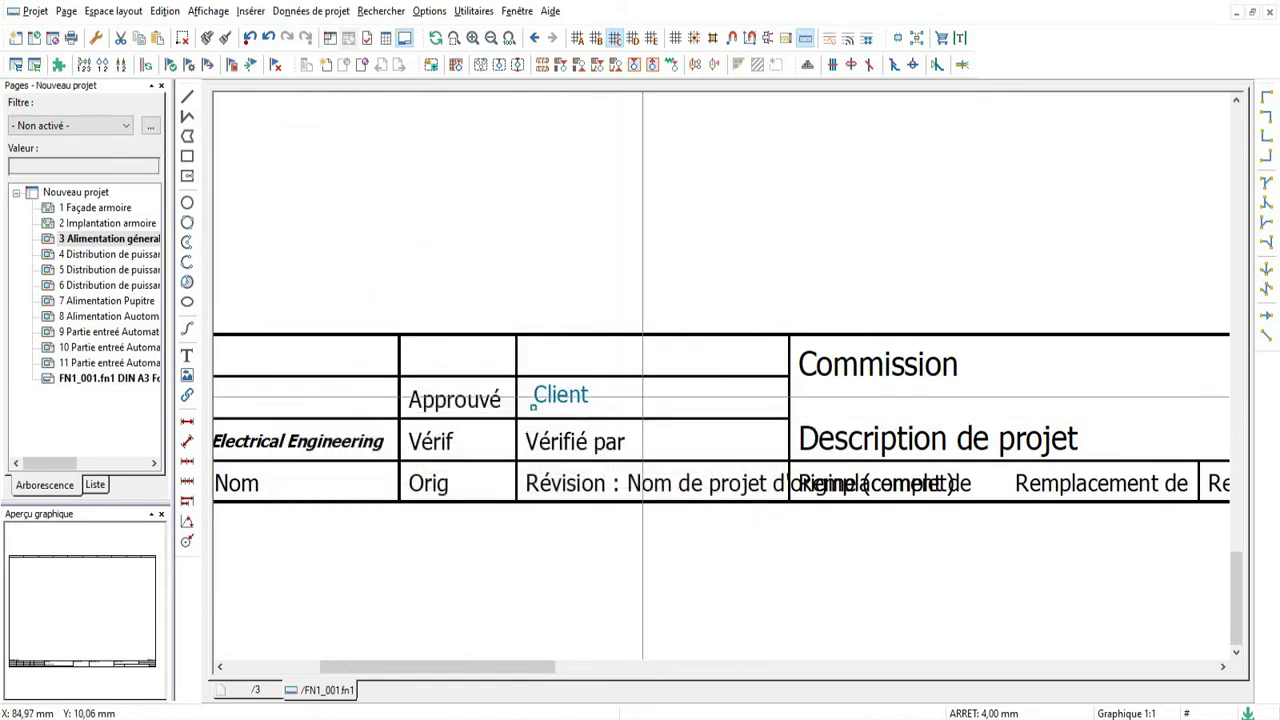
Step: Check the format of the Vérifié par placeholder beside the Vérif label, then delete the placeholder
{"action": "double_click", "coordinate": [558, 439]}
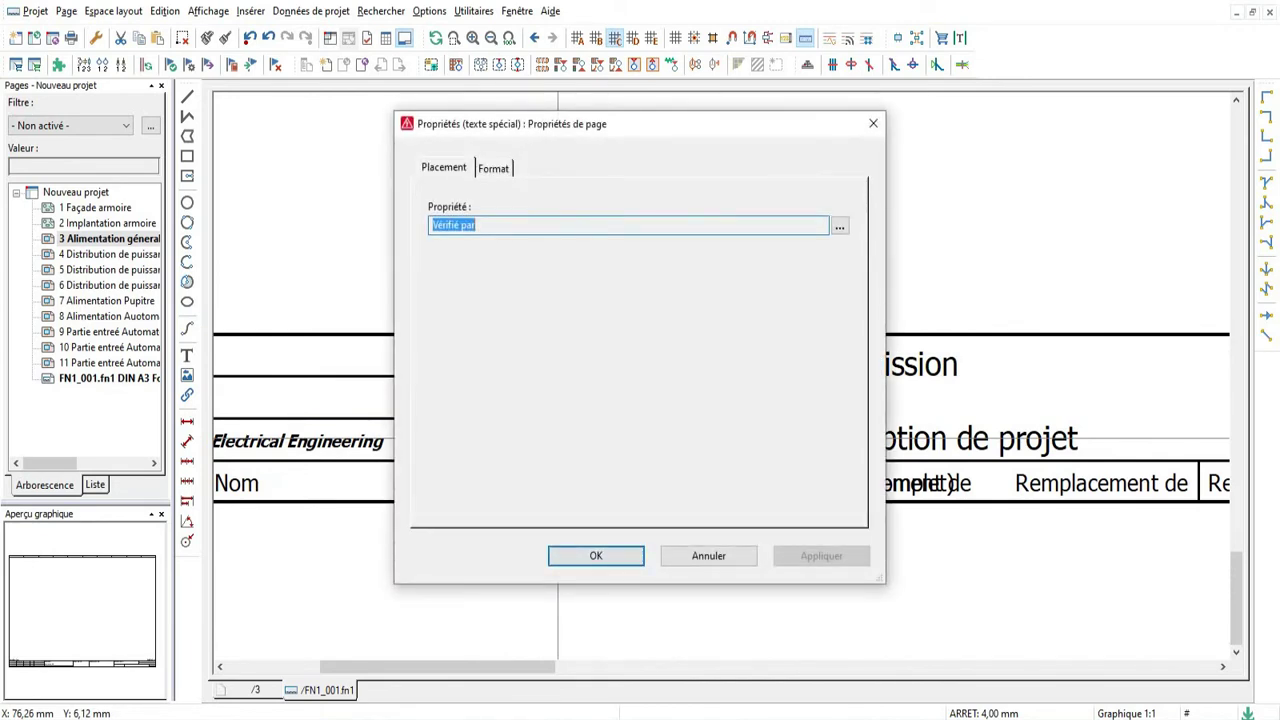
{"action": "key", "text": "ctrl+Tab"}
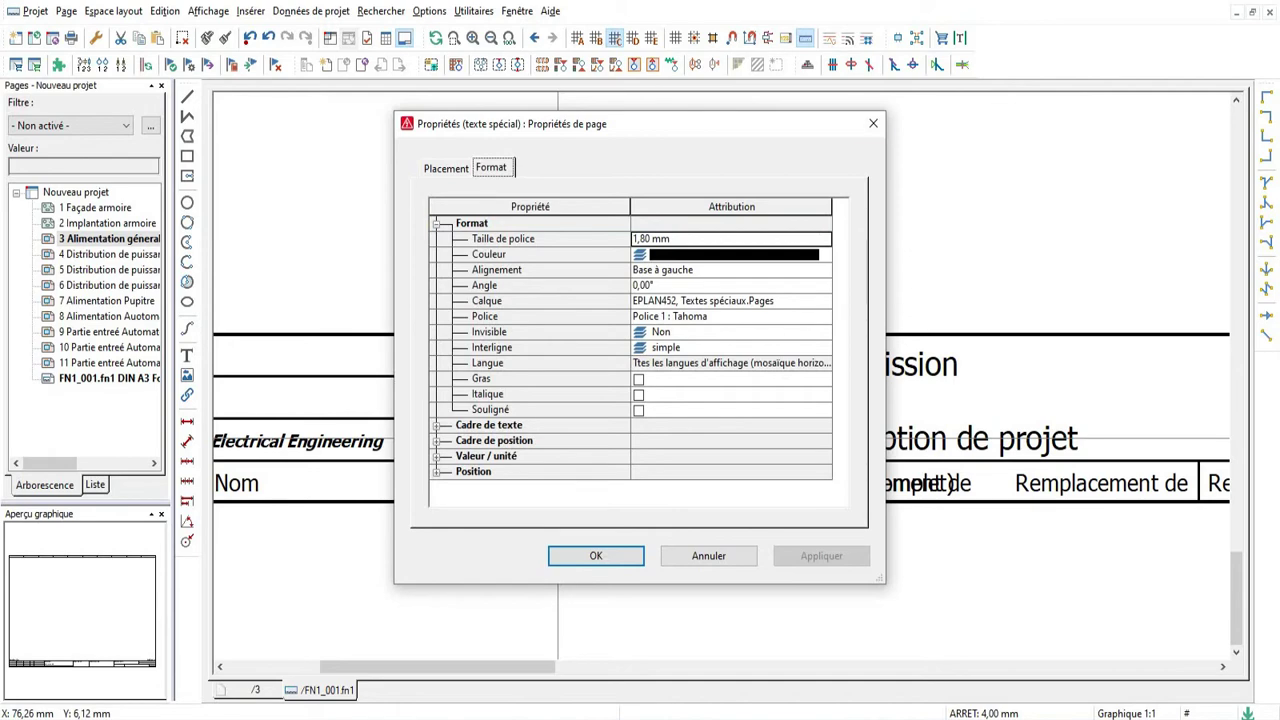
{"action": "left_click", "coordinate": [873, 123]}
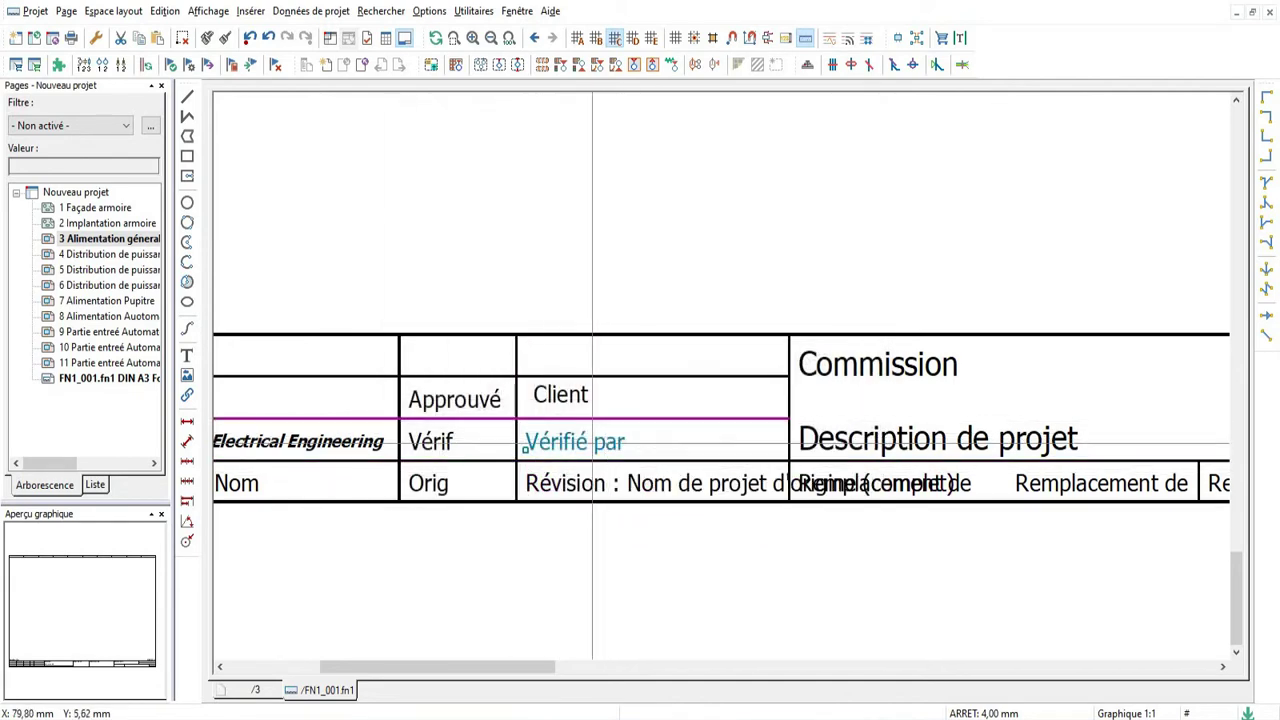
{"action": "key", "text": "Delete"}
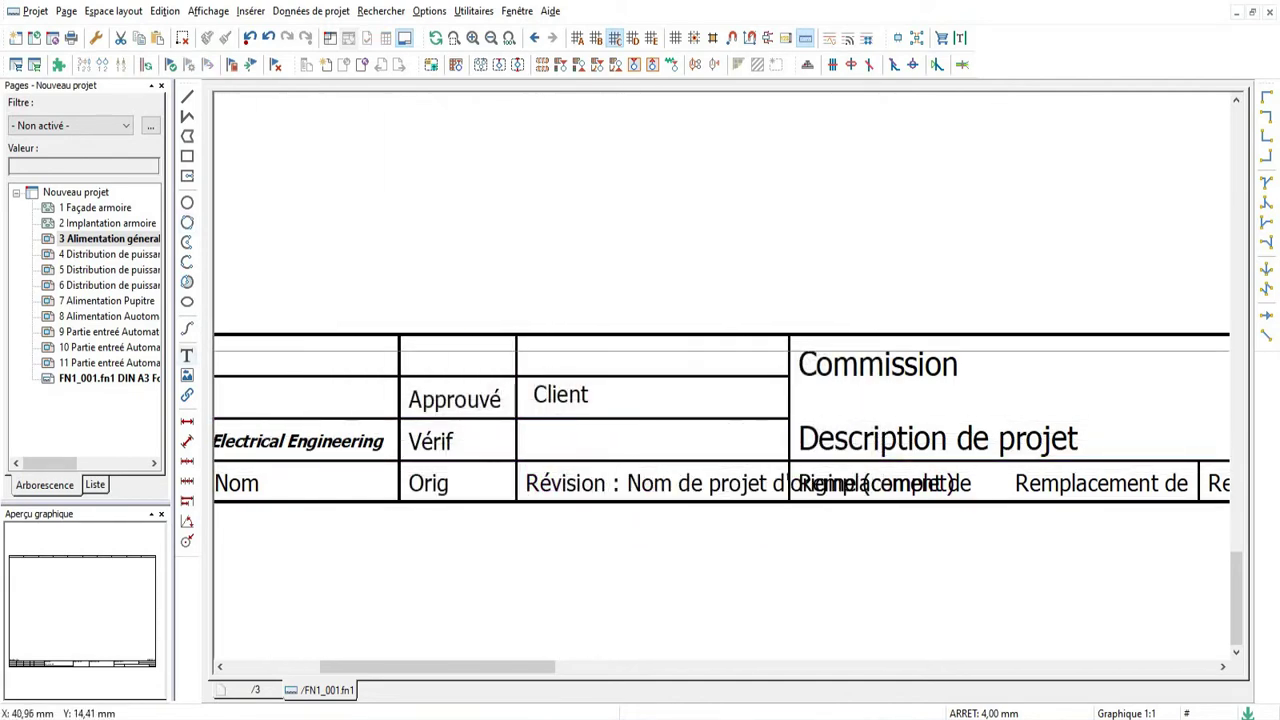
Step: Insert the text "chef de Projet /Encadreur ..." just above the revision table
{"action": "left_click", "coordinate": [187, 356]}
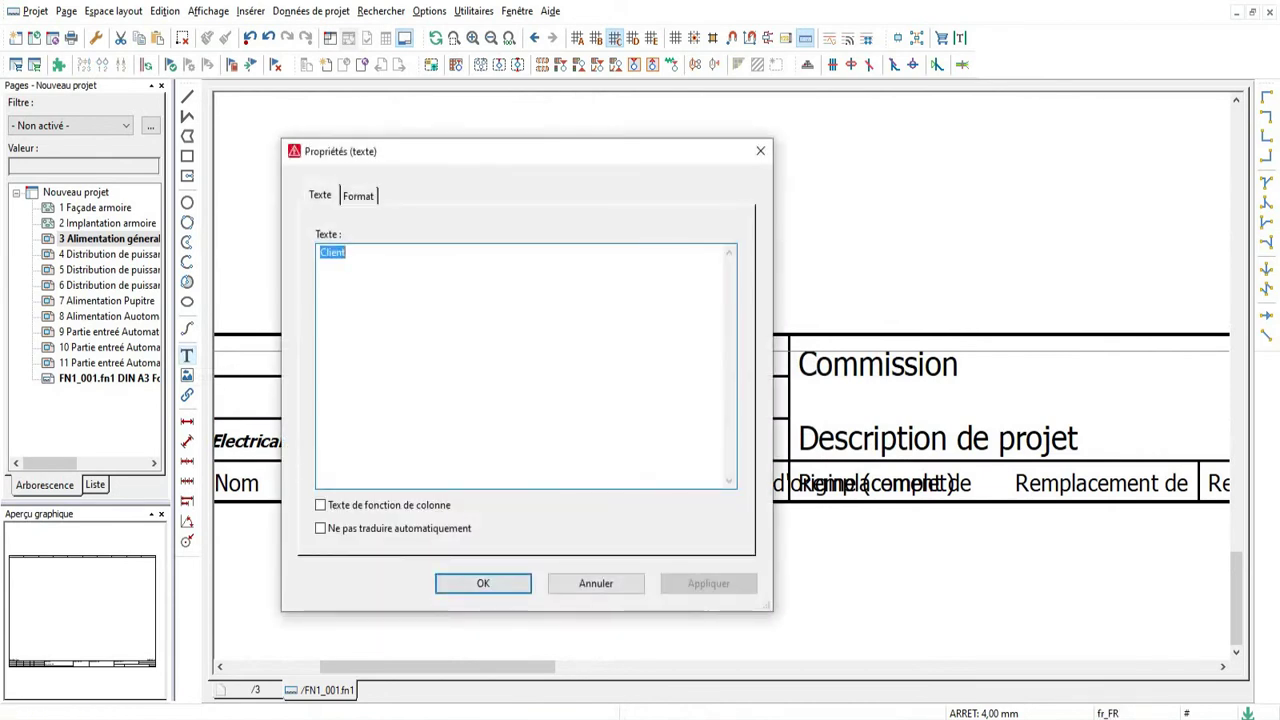
{"action": "type", "text": "chef"}
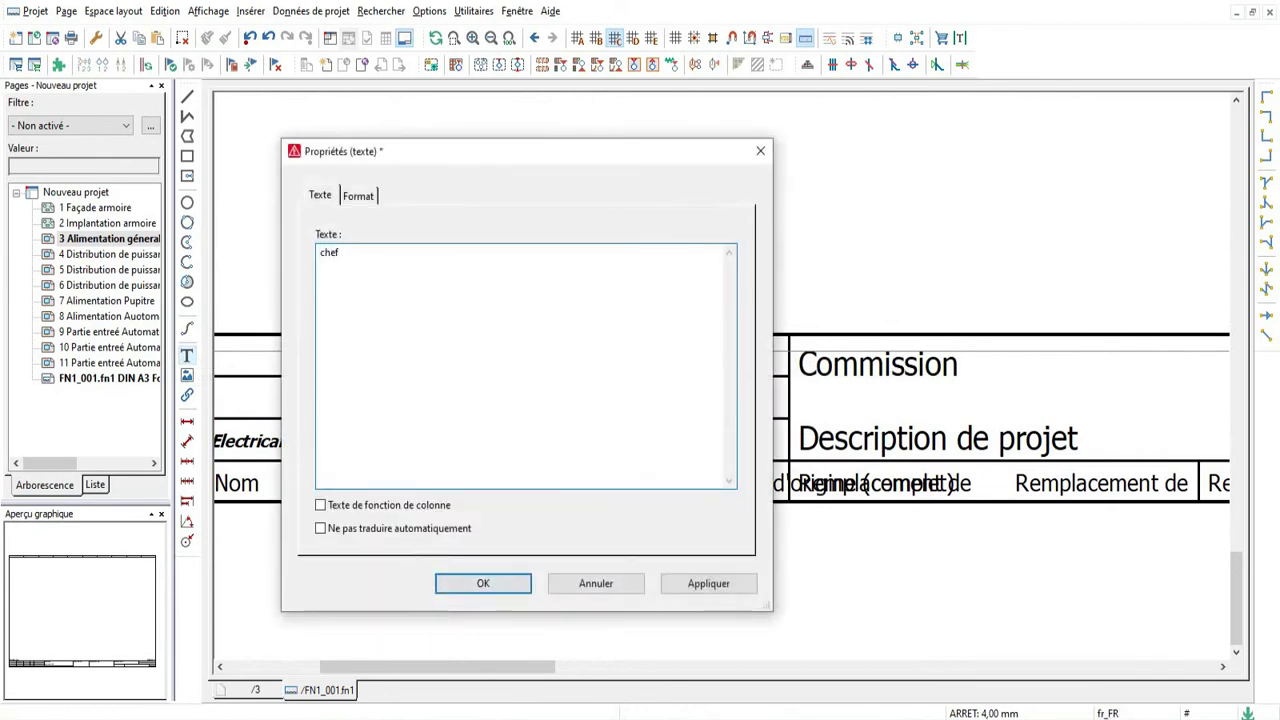
{"action": "type", "text": " de Projet /Encadreur ..."}
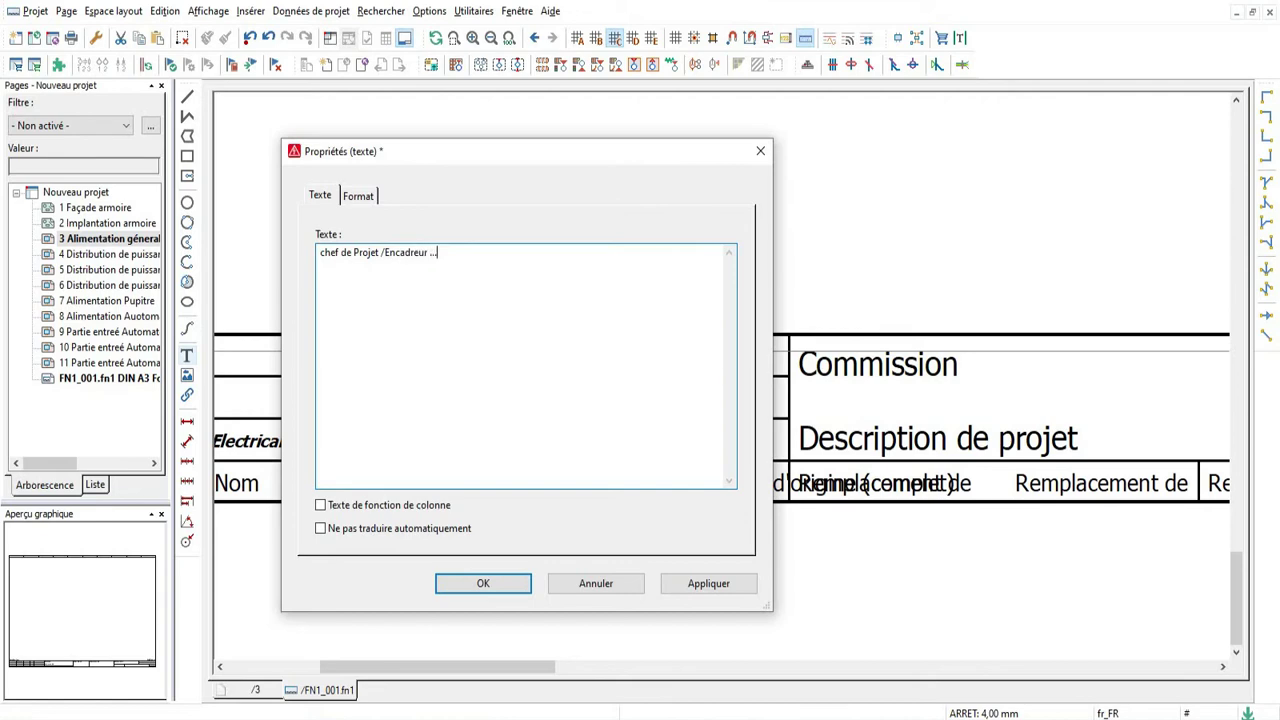
{"action": "key", "text": "Return"}
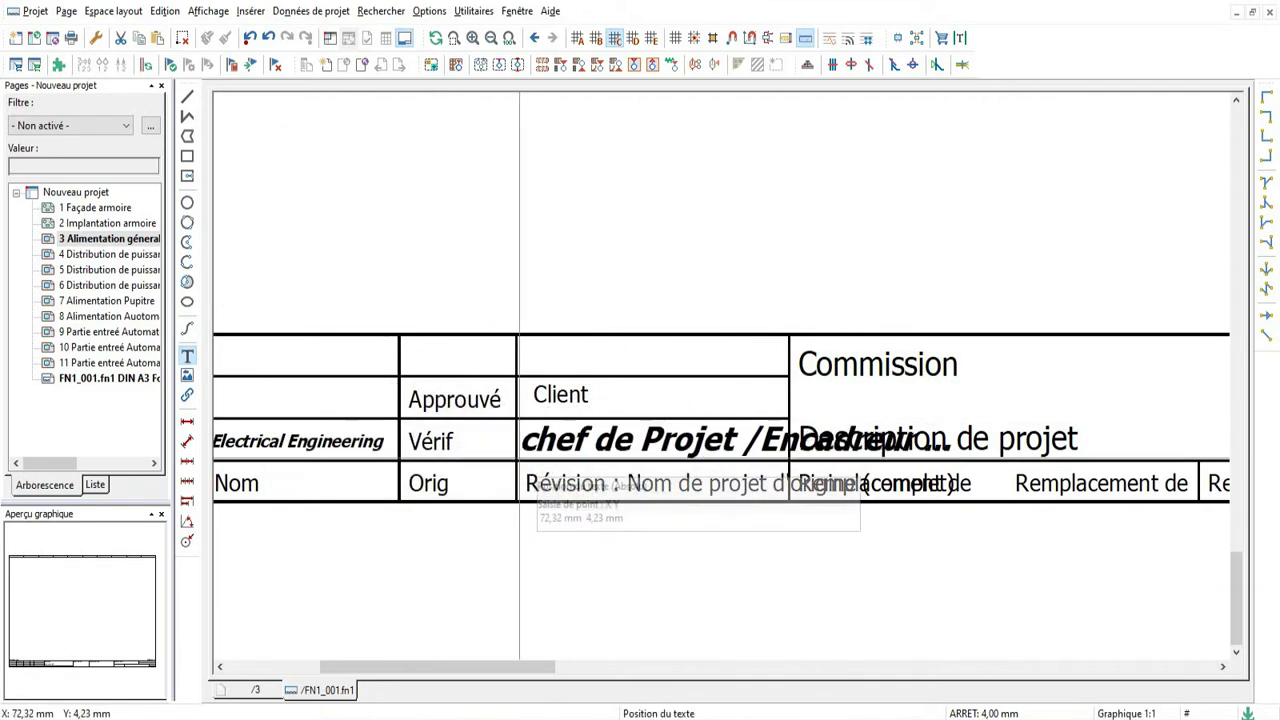
{"action": "left_click", "coordinate": [458, 295]}
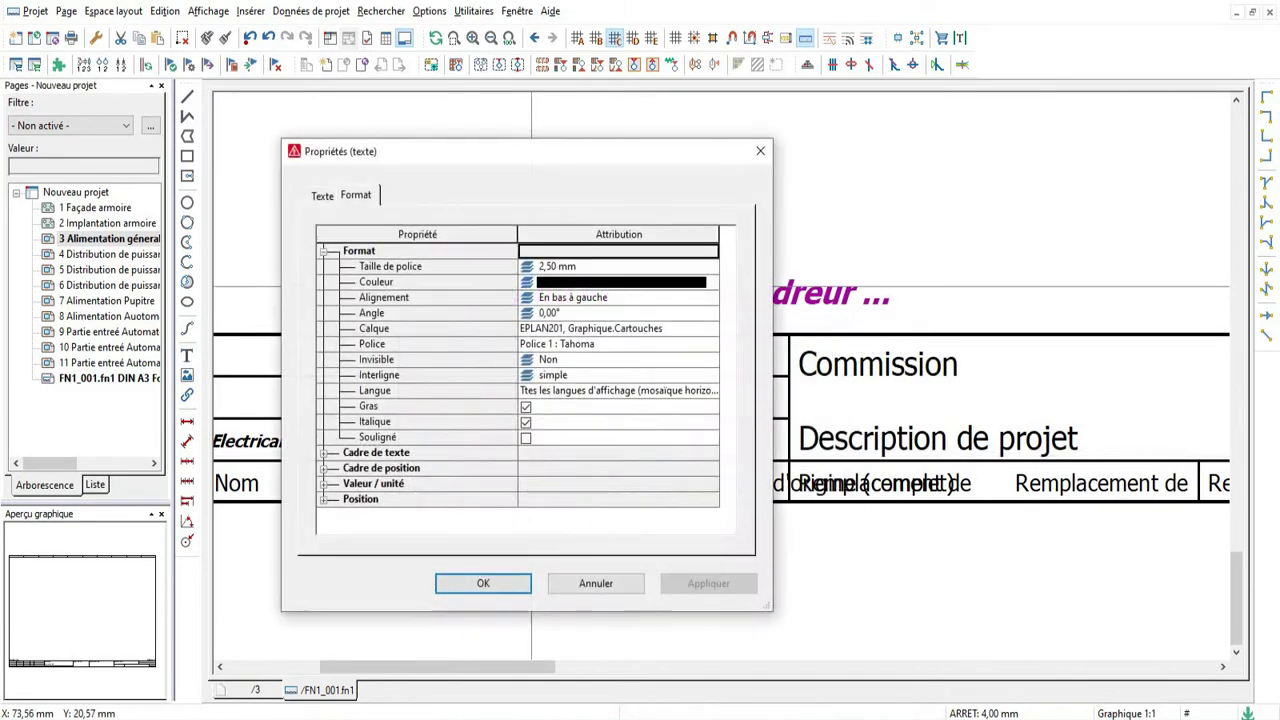
Step: Set the "chef de Projet /Encadreur ..." text's font size to 1,80 mm and remove its bold and italic formatting
{"action": "left_click", "coordinate": [712, 267]}
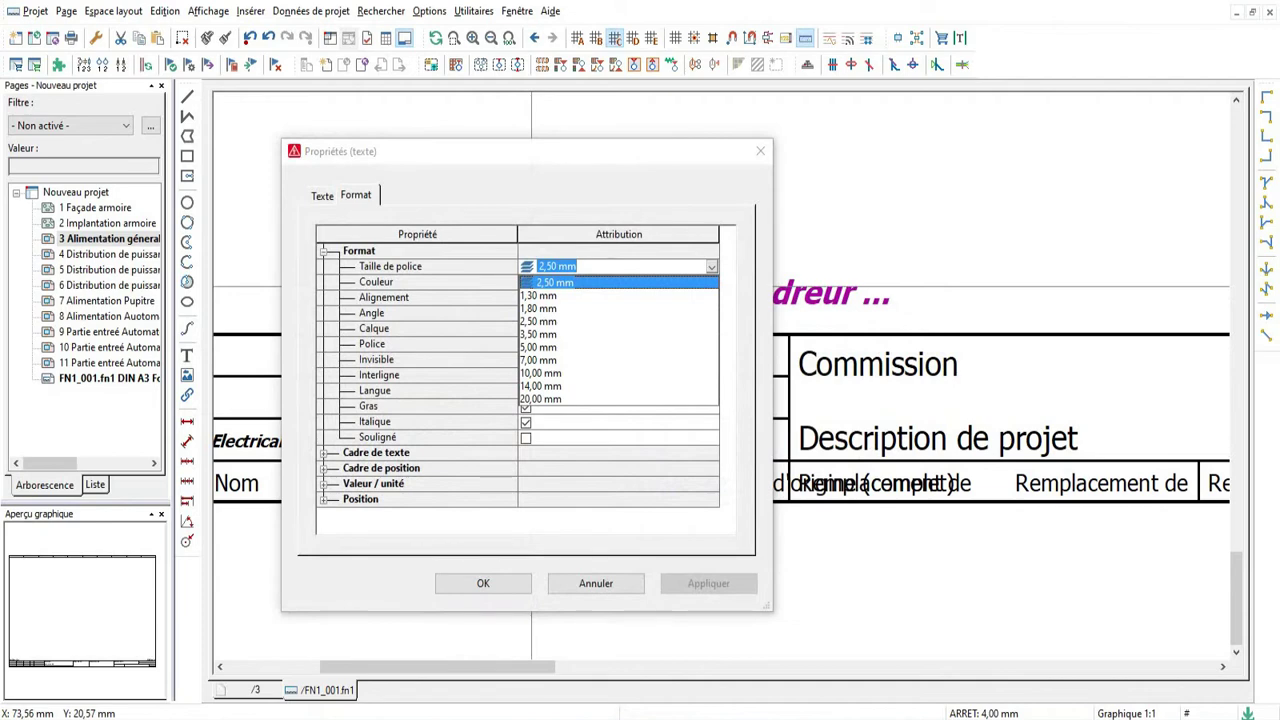
{"action": "left_click", "coordinate": [538, 308]}
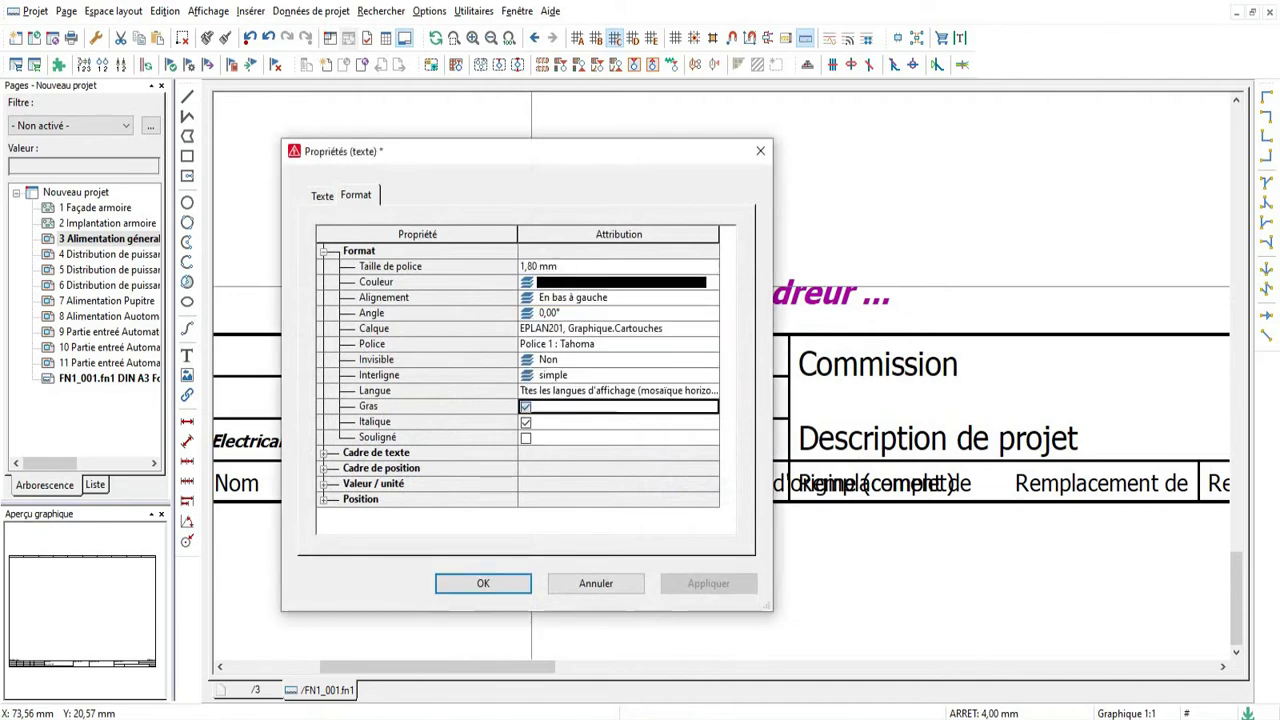
{"action": "left_click", "coordinate": [525, 407]}
{"action": "key", "text": "space"}
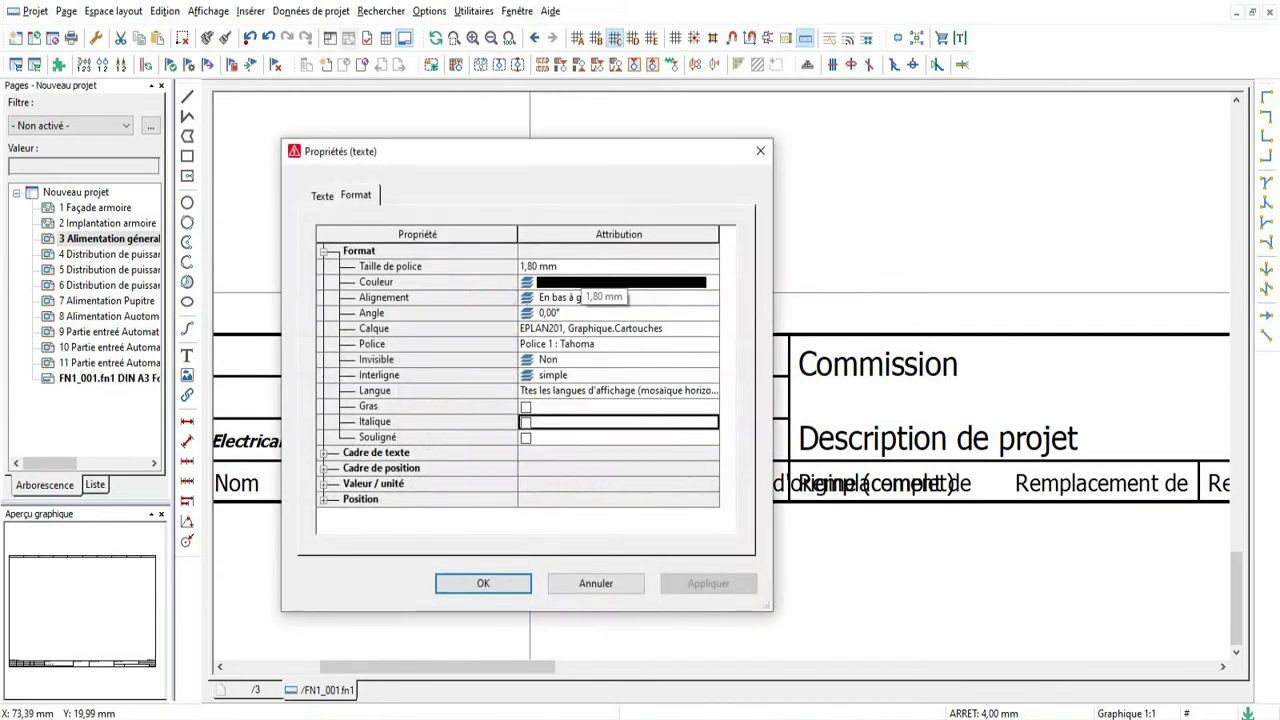
Step: Set the verification text's font size to 1,30 mm and capitalise its wording to "Chef de Projet /Encadreur ..."
{"action": "left_click", "coordinate": [618, 266]}
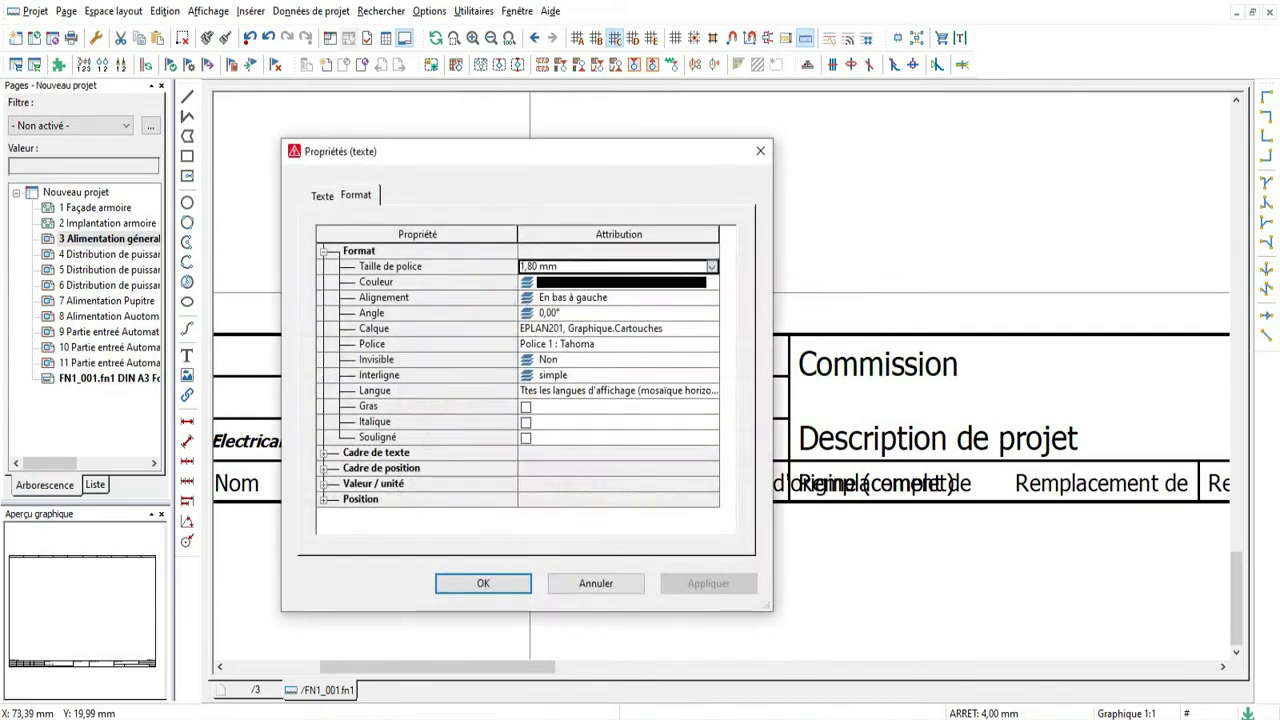
{"action": "left_click", "coordinate": [712, 267]}
{"action": "left_click", "coordinate": [560, 296]}
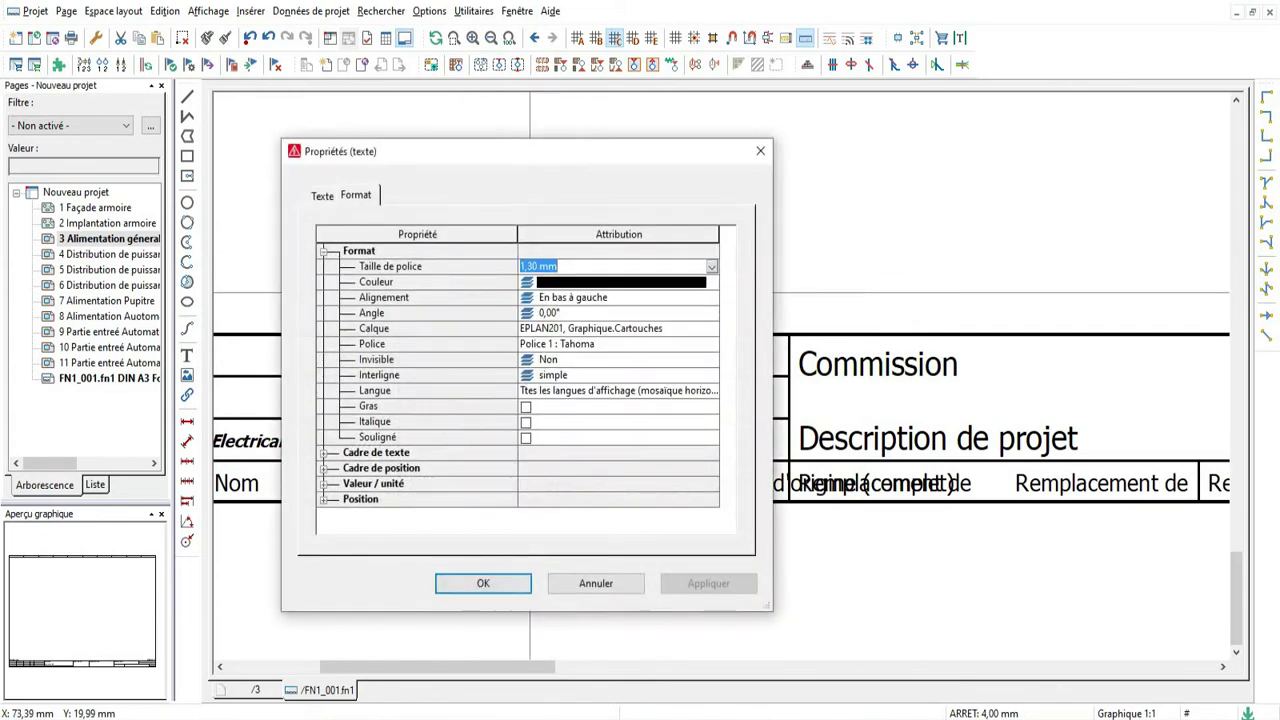
{"action": "left_click", "coordinate": [321, 196]}
{"action": "left_click", "coordinate": [325, 253]}
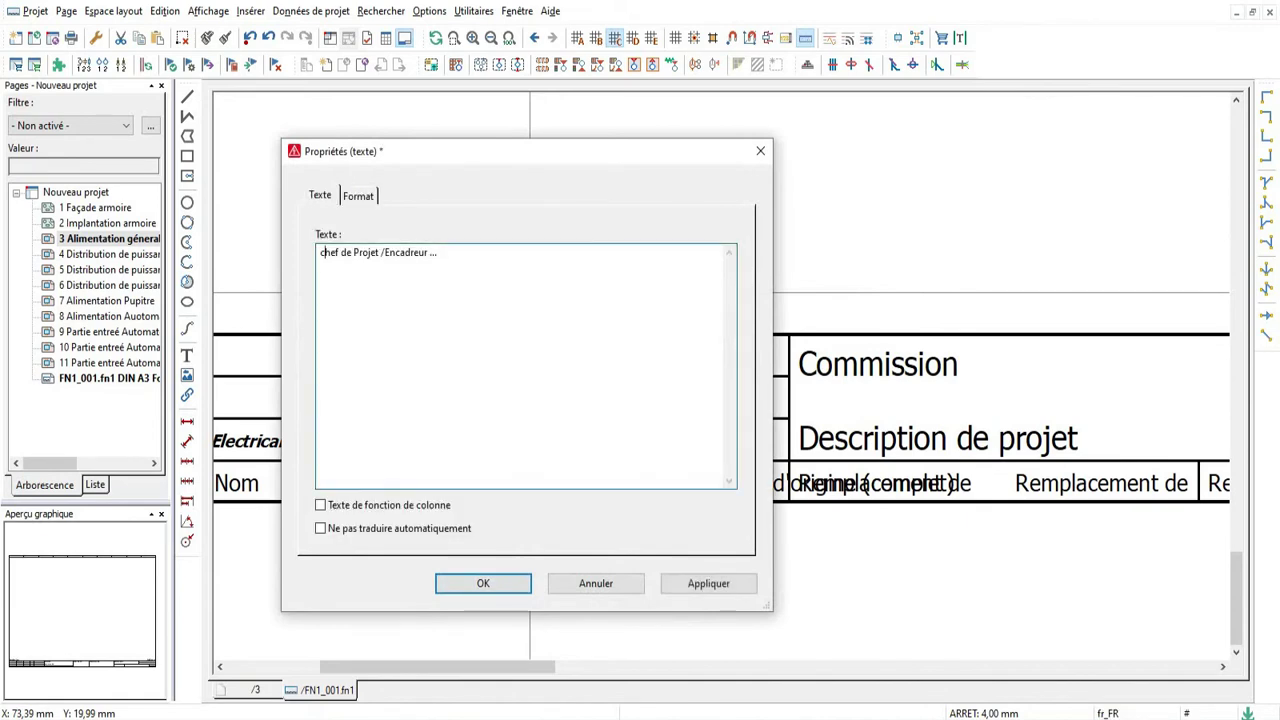
{"action": "type", "text": "C"}
{"action": "left_click", "coordinate": [483, 583]}
Step: Move the "Chef de Projet /Encadreur ..." text into the empty cell beside the Vérif label
{"action": "left_click", "coordinate": [600, 303]}
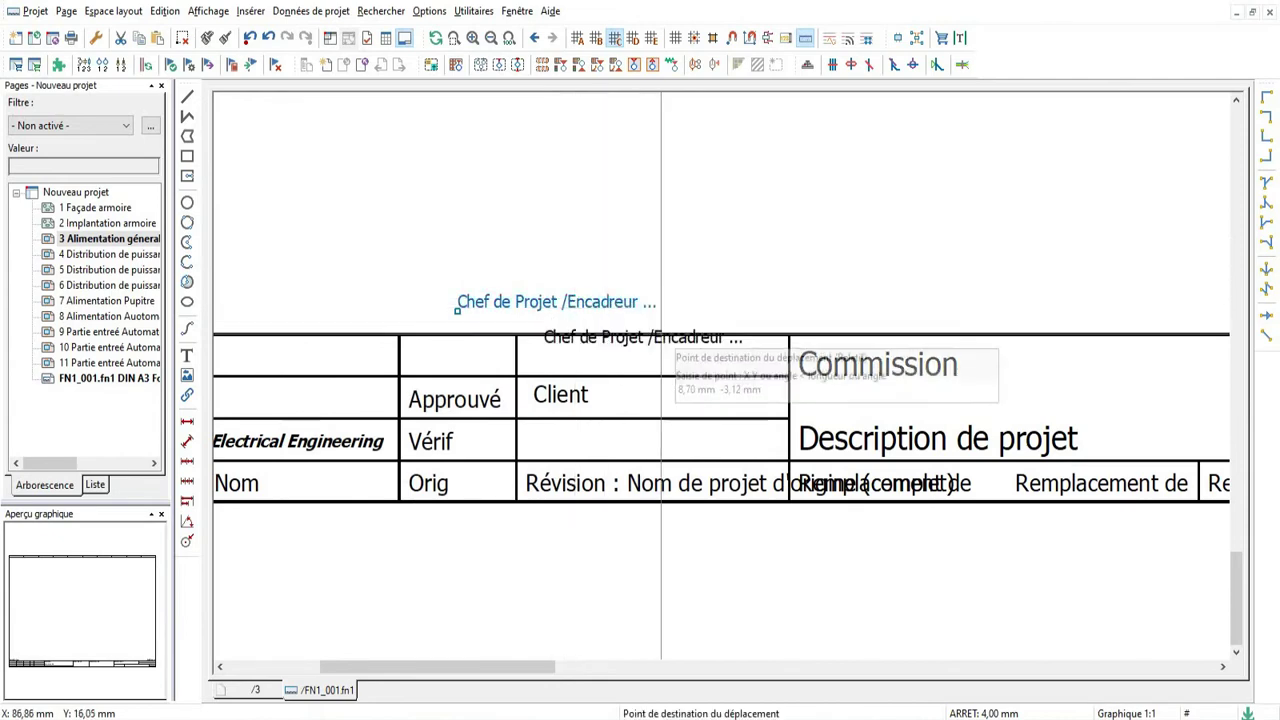
{"action": "left_click", "coordinate": [649, 445]}
{"action": "scroll", "coordinate": [534, 450], "scroll_direction": "down", "scroll_amount": 2}
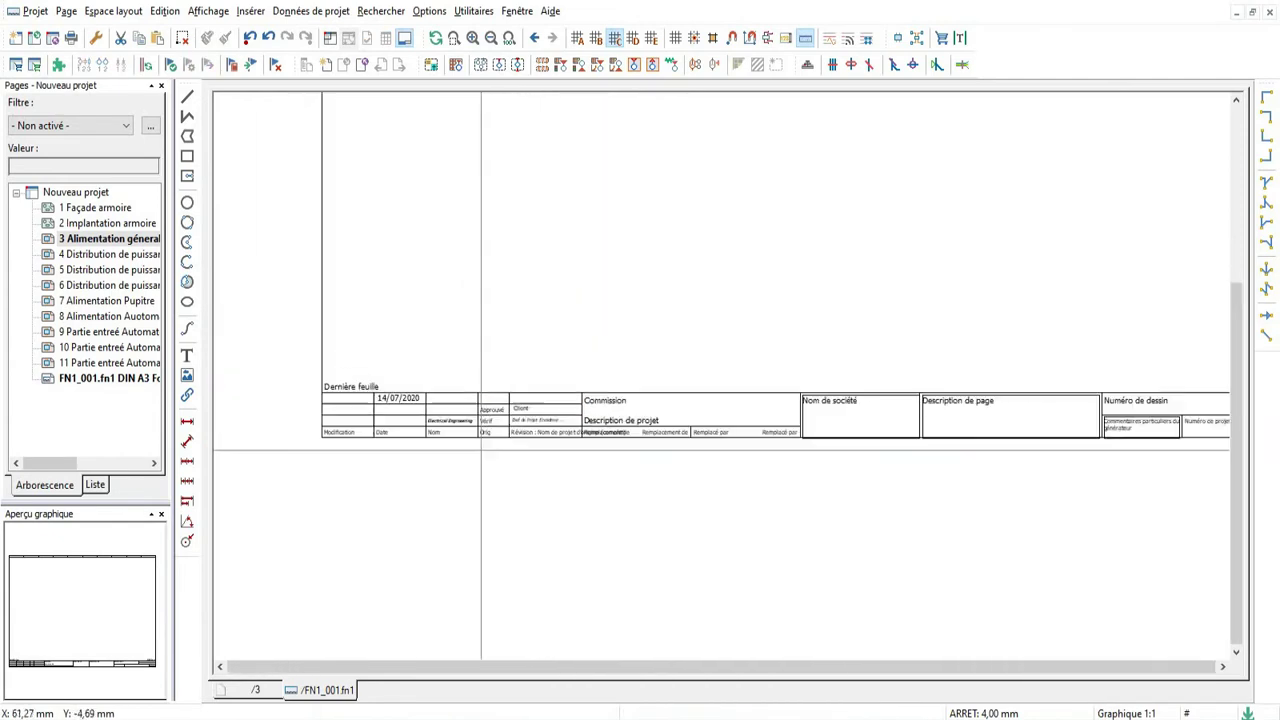
Step: Delete the Nom de société placeholder from the cell next to Description de page
{"action": "scroll", "coordinate": [481, 449], "scroll_direction": "down", "scroll_amount": 1}
{"action": "scroll", "coordinate": [663, 477], "scroll_direction": "up", "scroll_amount": 3}
{"action": "scroll", "coordinate": [560, 420], "scroll_direction": "down", "scroll_amount": 1}
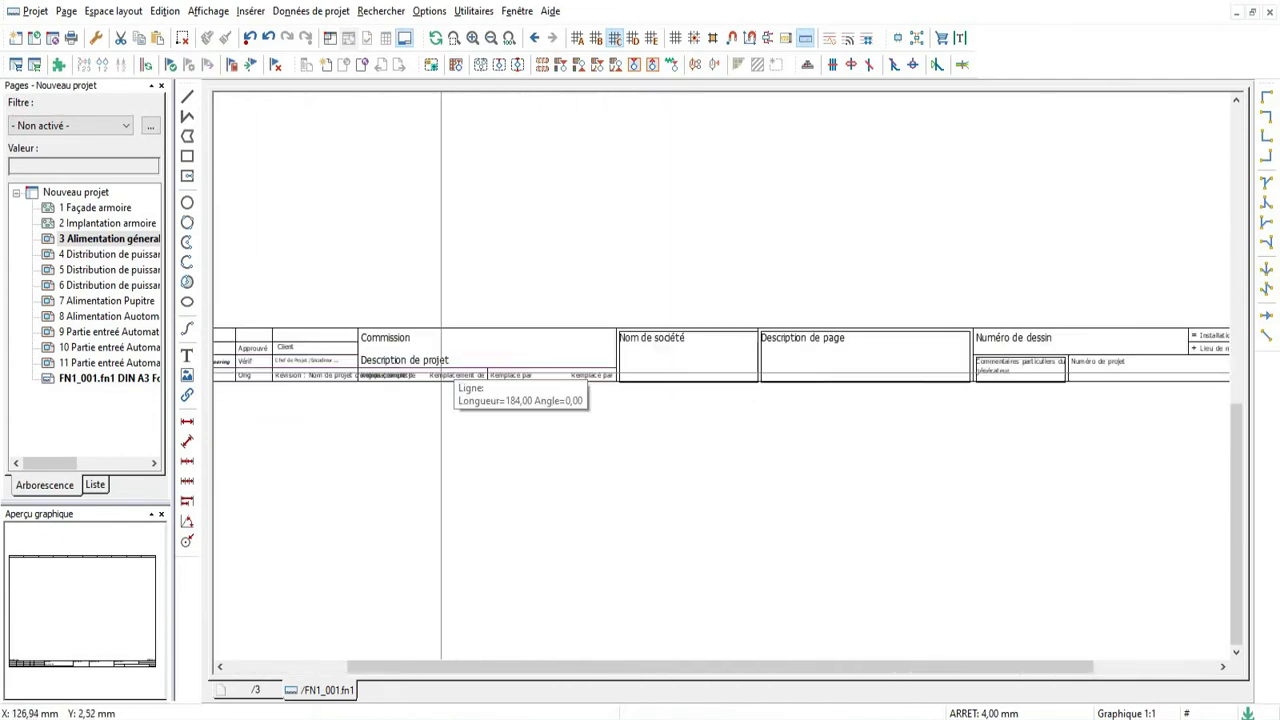
{"action": "scroll", "coordinate": [560, 360], "scroll_direction": "down", "scroll_amount": 1}
{"action": "scroll", "coordinate": [546, 335], "scroll_direction": "up", "scroll_amount": 3}
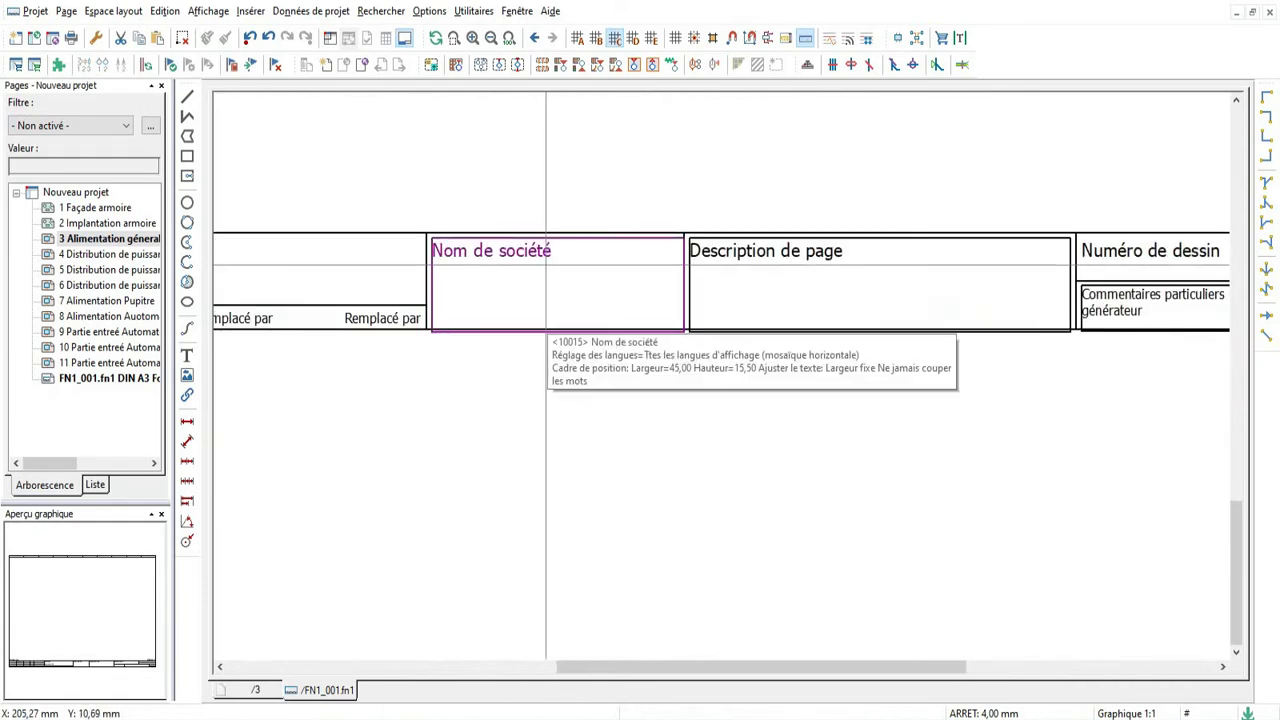
{"action": "left_click", "coordinate": [546, 333]}
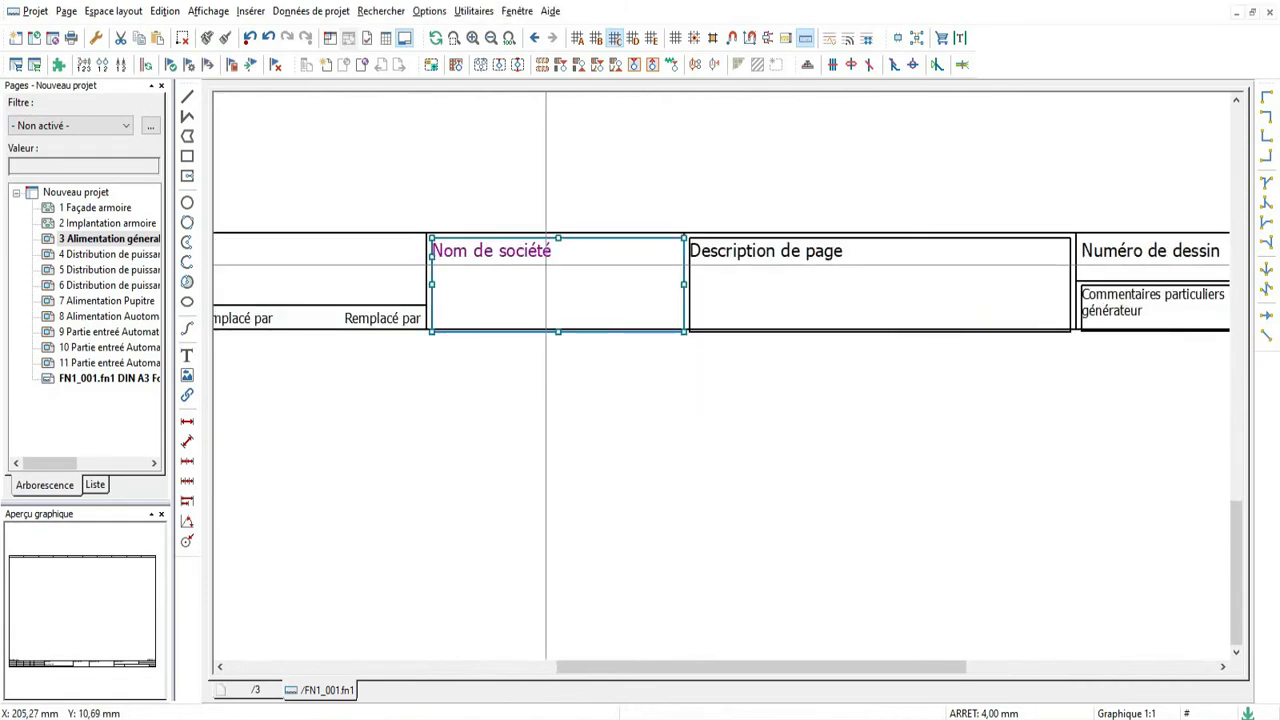
{"action": "key", "text": "Delete"}
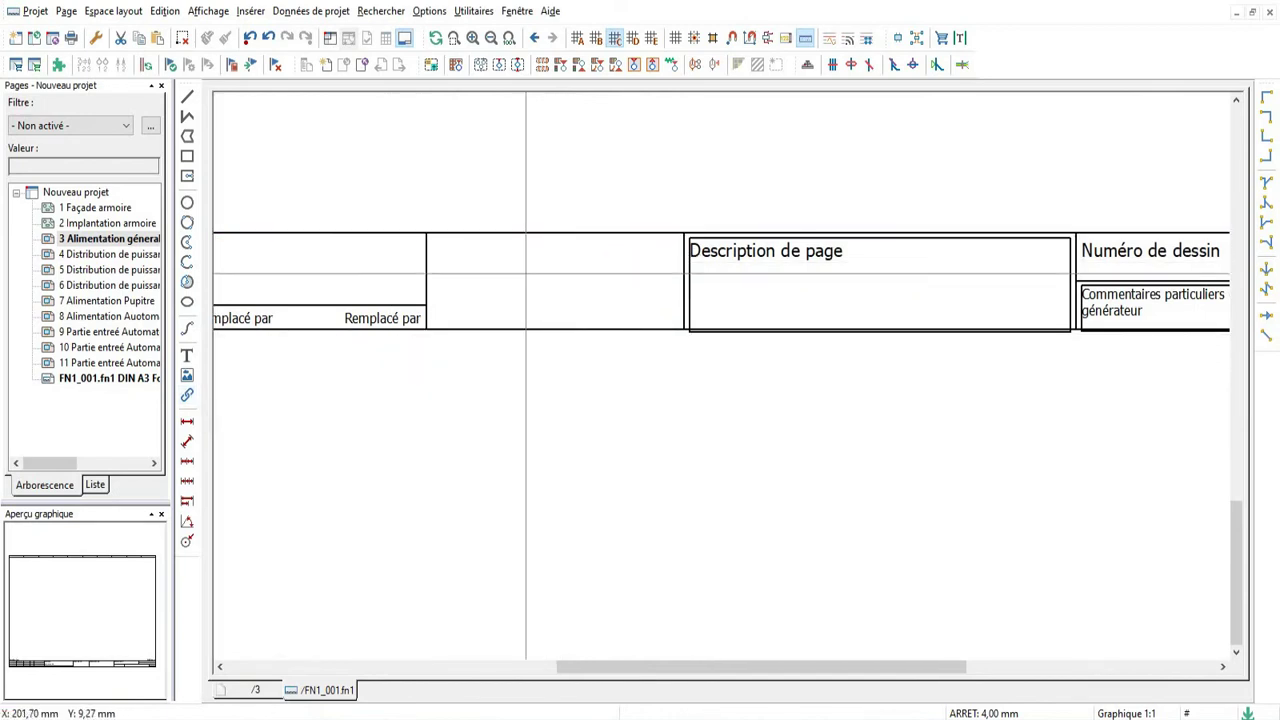
Step: Insert the text "Adresse" in the lower-left corner of the emptied company cell
{"action": "scroll", "coordinate": [532, 411], "scroll_direction": "down", "scroll_amount": 1}
{"action": "scroll", "coordinate": [532, 411], "scroll_direction": "up", "scroll_amount": 4}
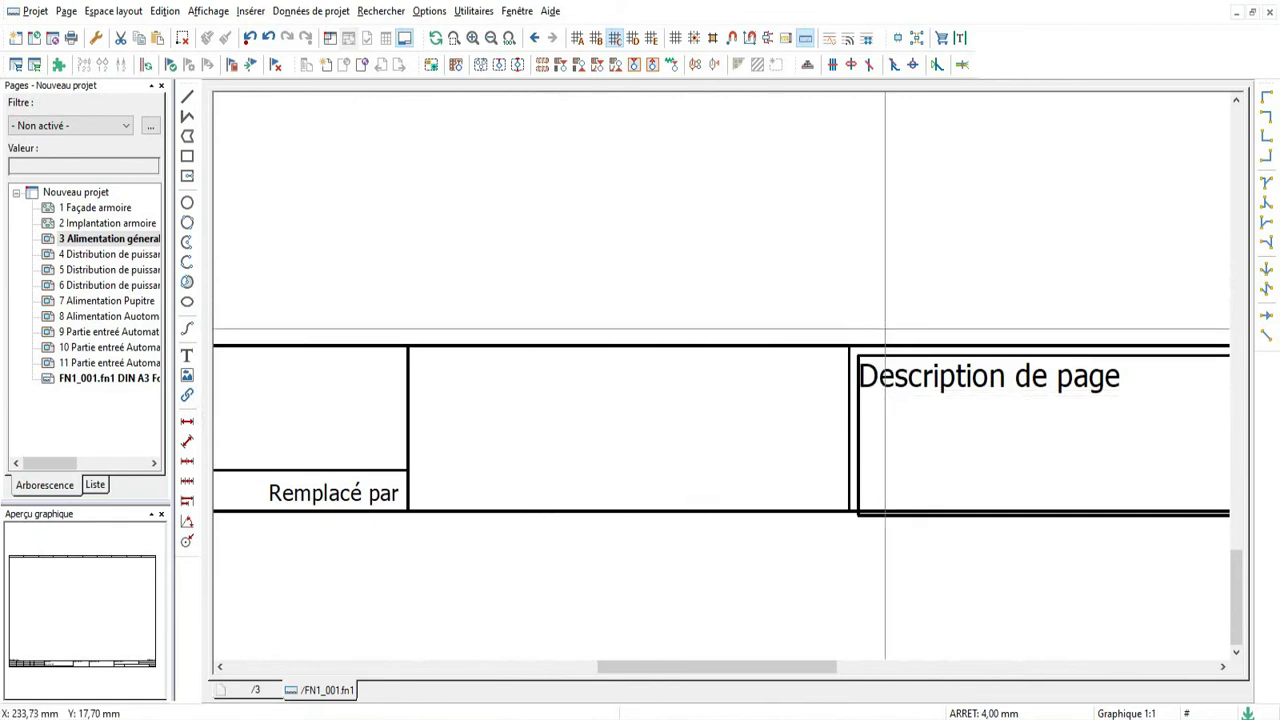
{"action": "left_click", "coordinate": [187, 356]}
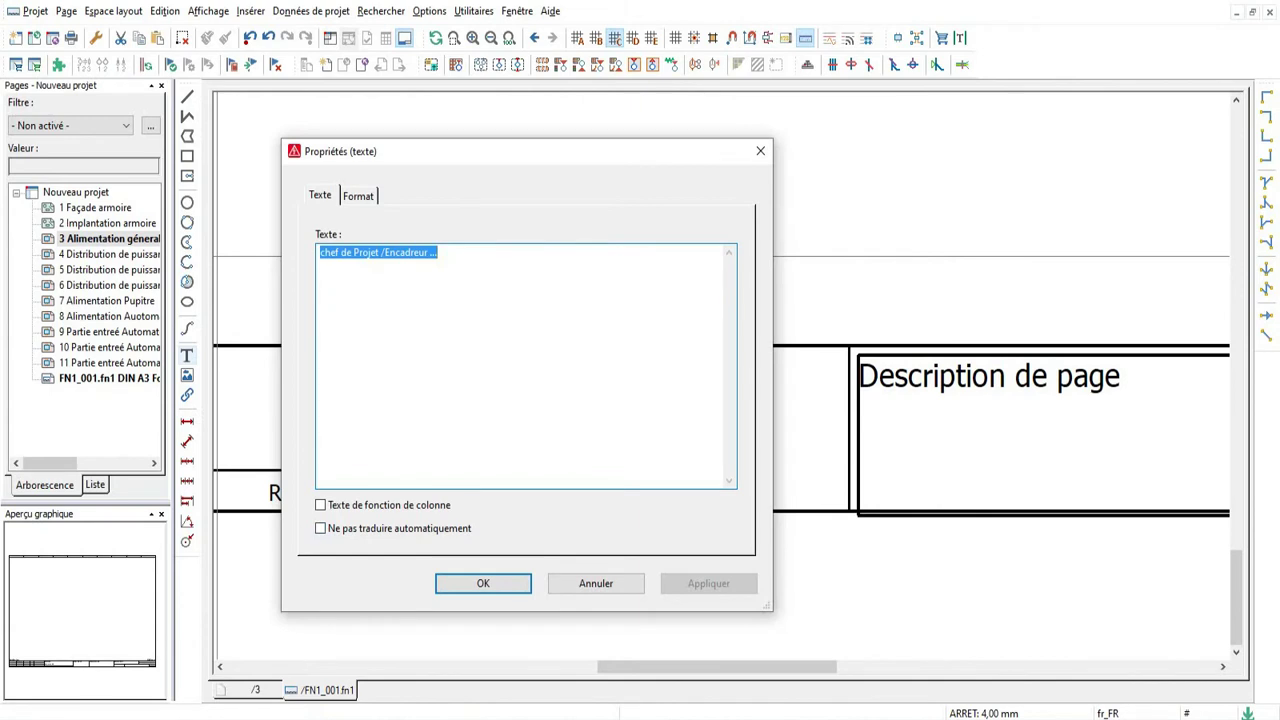
{"action": "type", "text": "Adresse"}
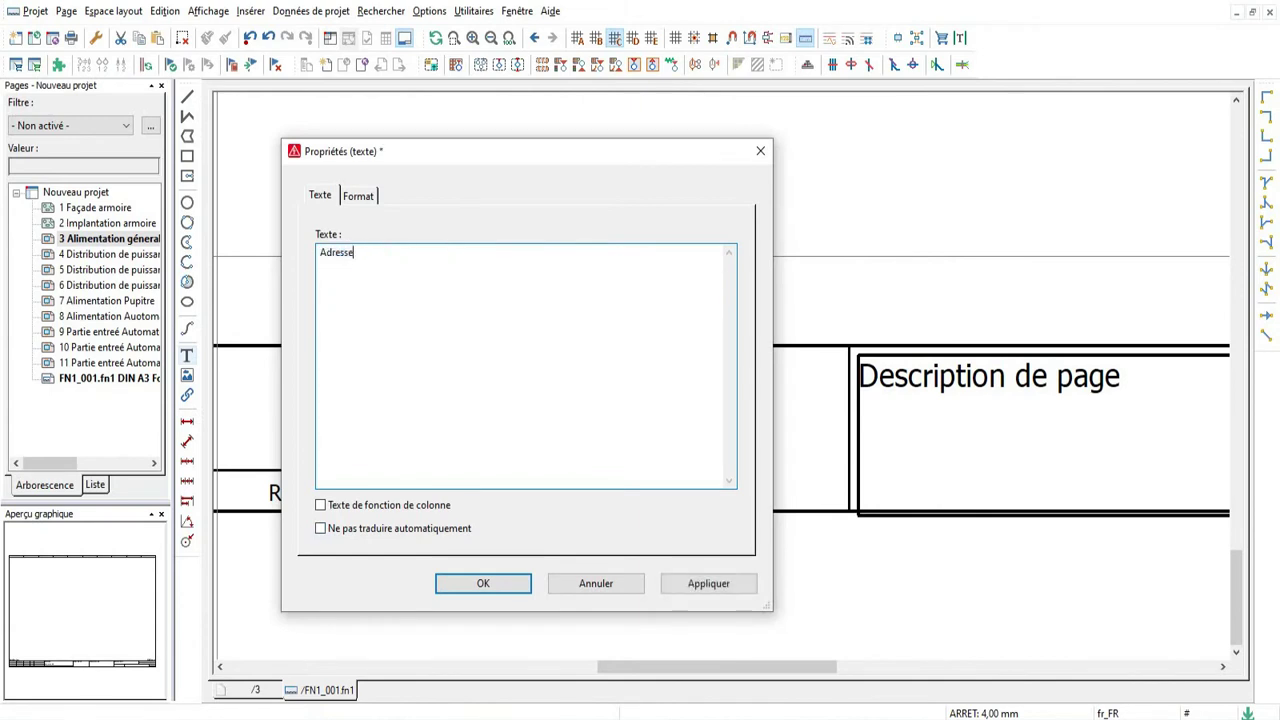
{"action": "key", "text": "Return"}
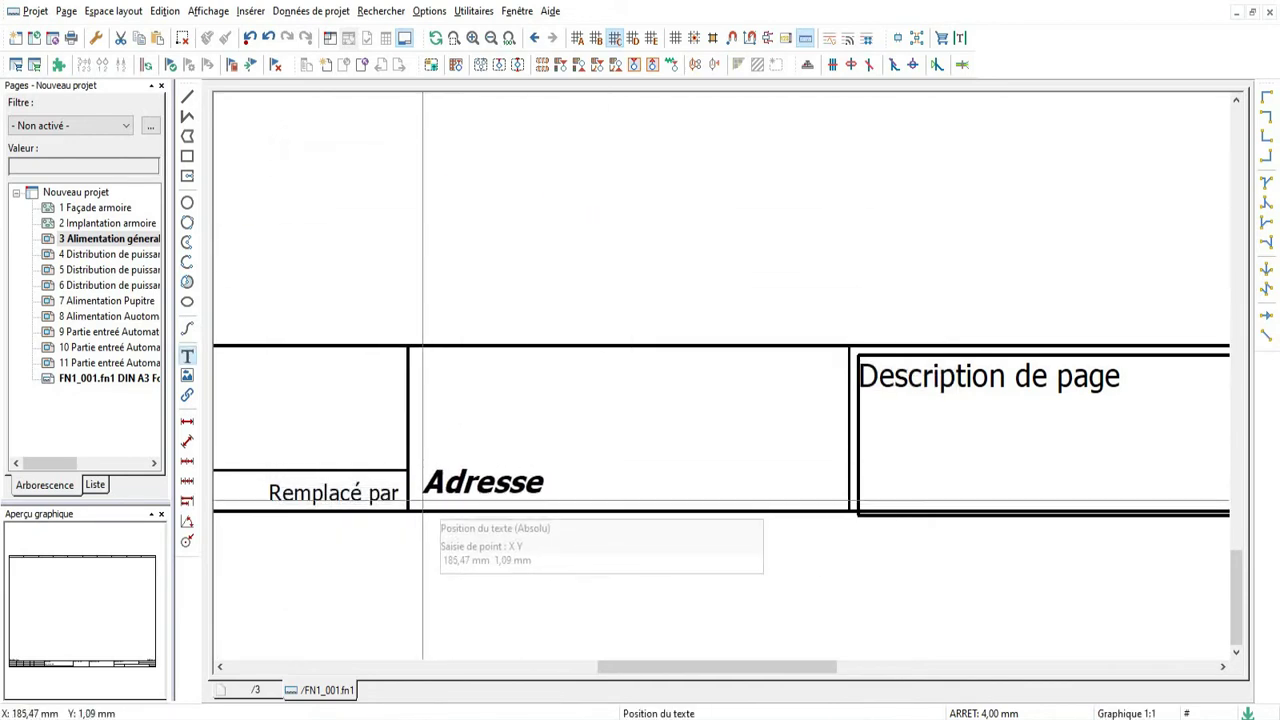
{"action": "left_click", "coordinate": [423, 501]}
{"action": "key", "text": "Escape"}
Step: Remove the bold and italic formatting from the Adresse text
{"action": "double_click", "coordinate": [503, 479]}
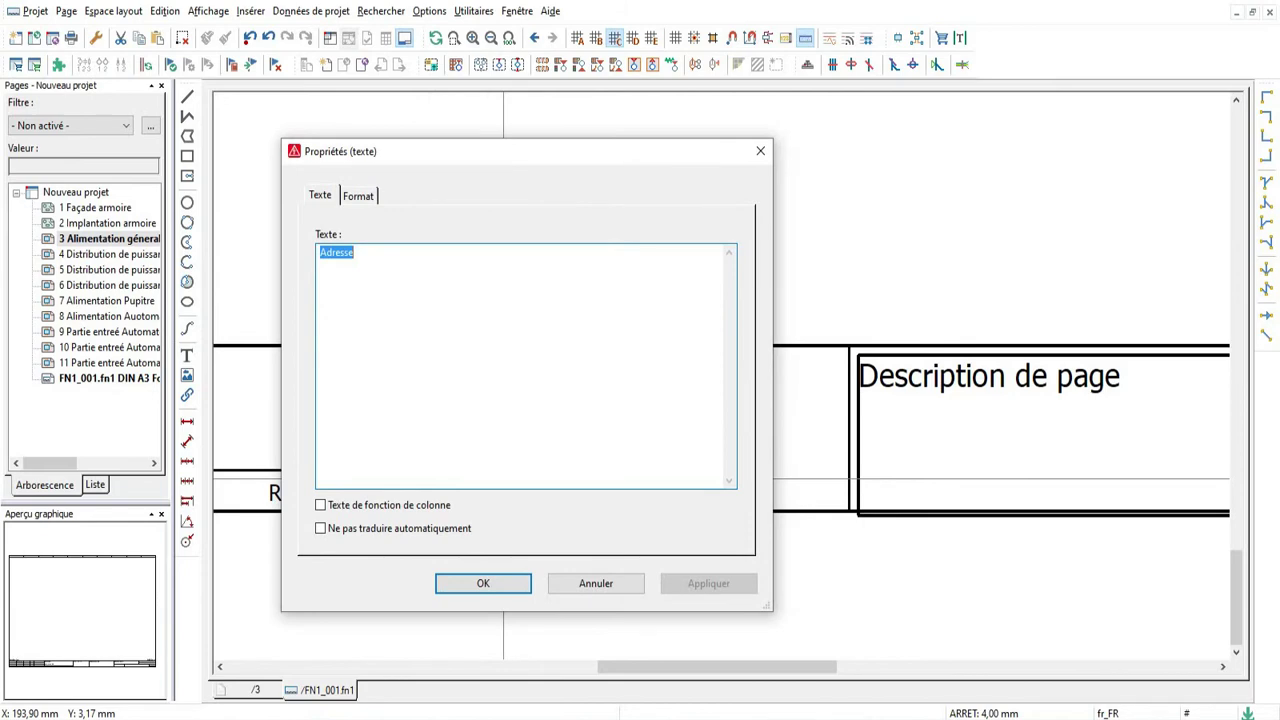
{"action": "left_click", "coordinate": [358, 196]}
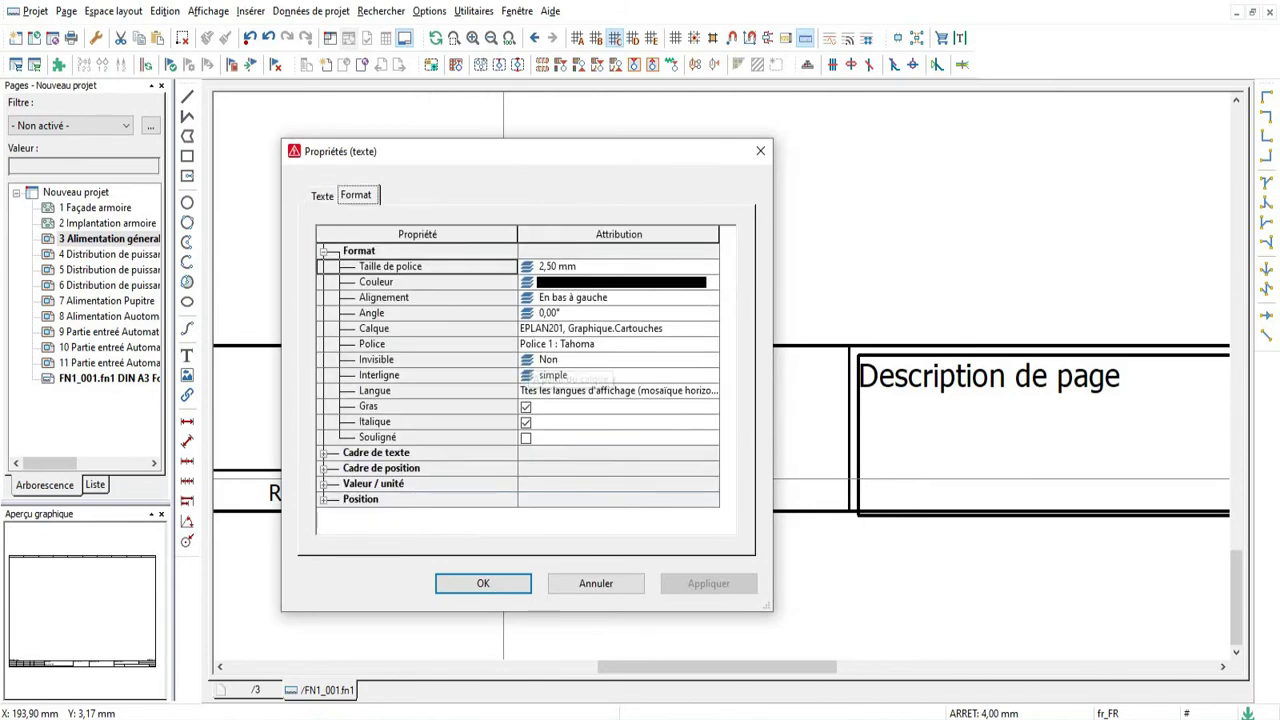
{"action": "left_click", "coordinate": [526, 407]}
{"action": "left_click", "coordinate": [526, 422]}
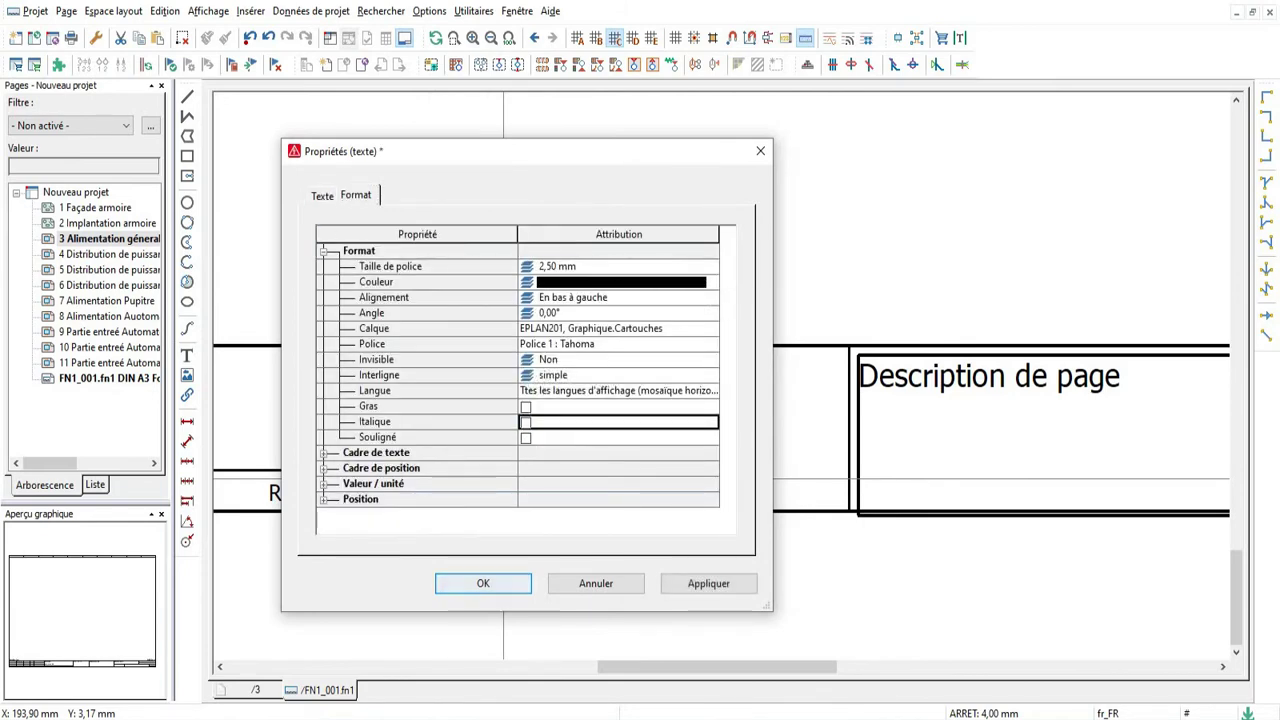
{"action": "left_click", "coordinate": [478, 583]}
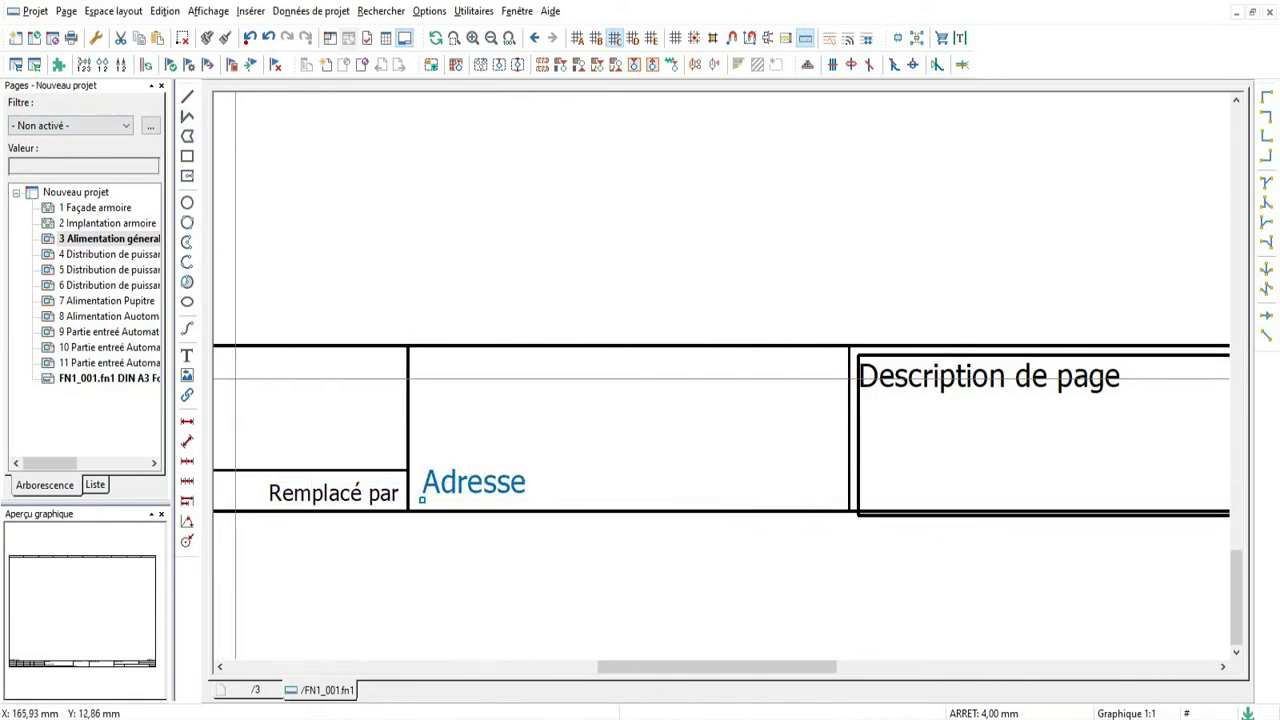
Step: Insert the Sans titre logo image above the Adresse text, about 35 wide and 9 high, keeping the source directory
{"action": "left_click", "coordinate": [187, 375]}
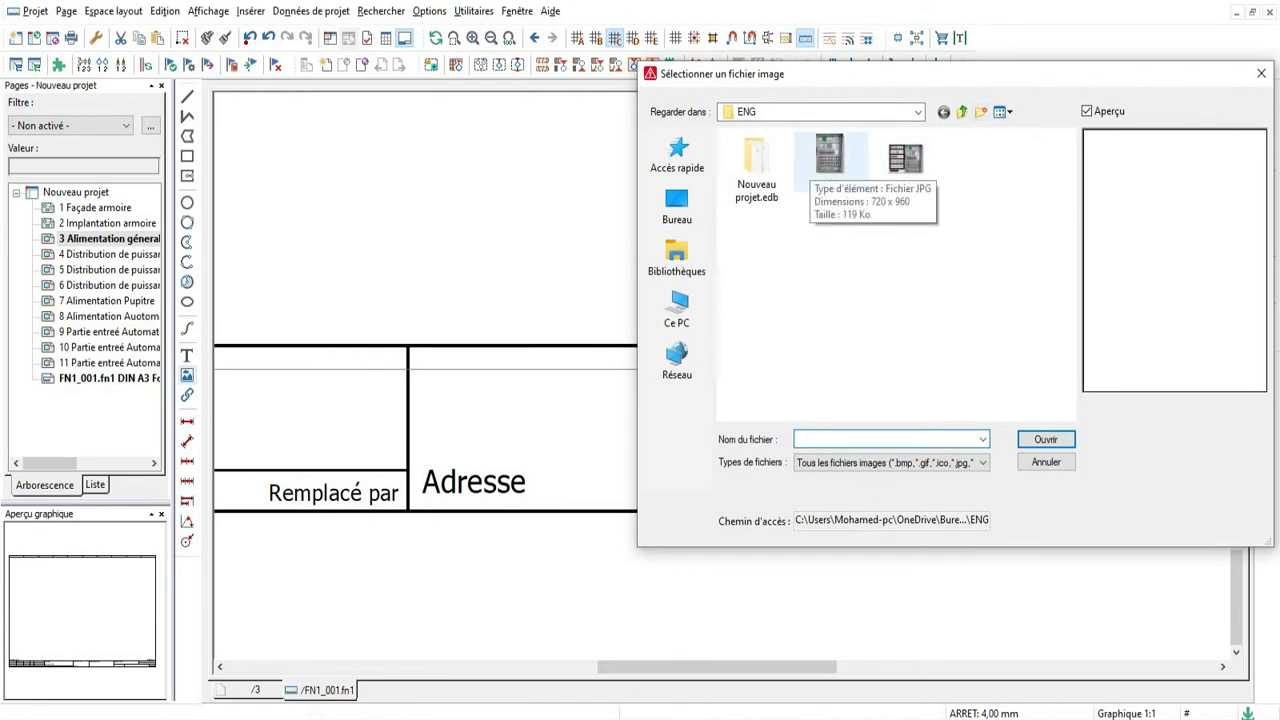
{"action": "left_click", "coordinate": [829, 158]}
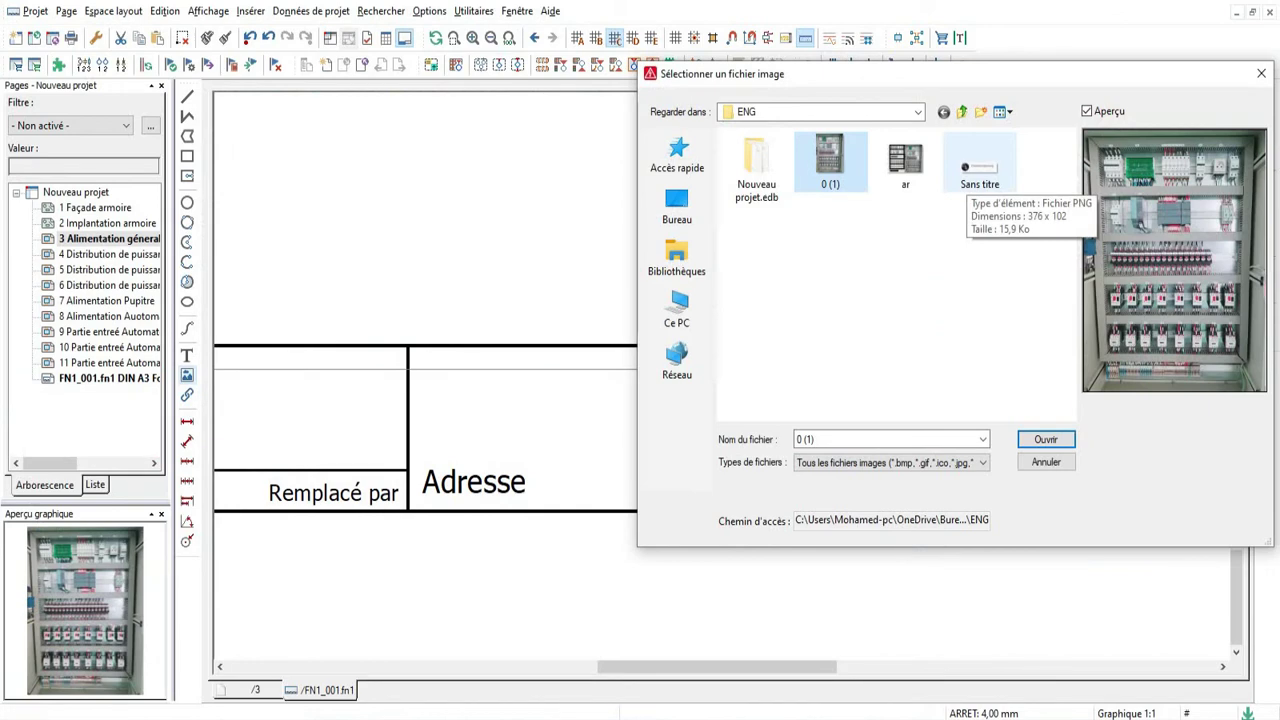
{"action": "double_click", "coordinate": [979, 168]}
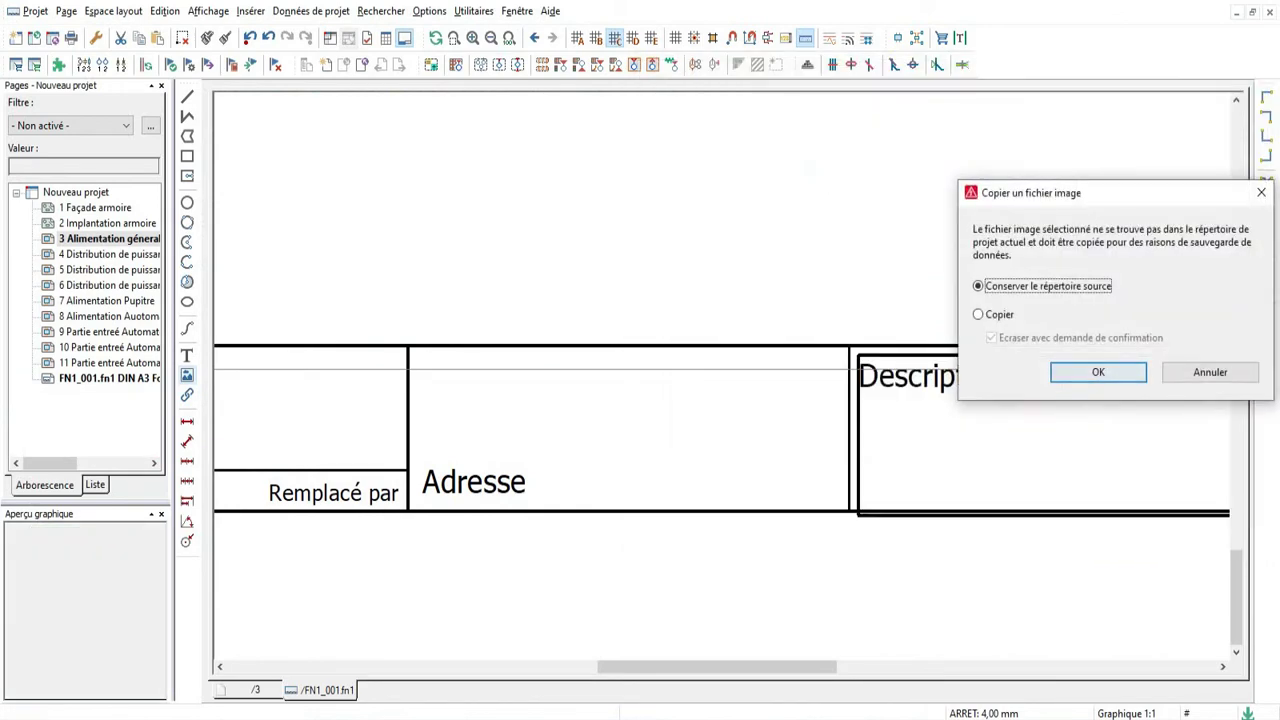
{"action": "left_click", "coordinate": [1098, 372]}
{"action": "left_click", "coordinate": [429, 455]}
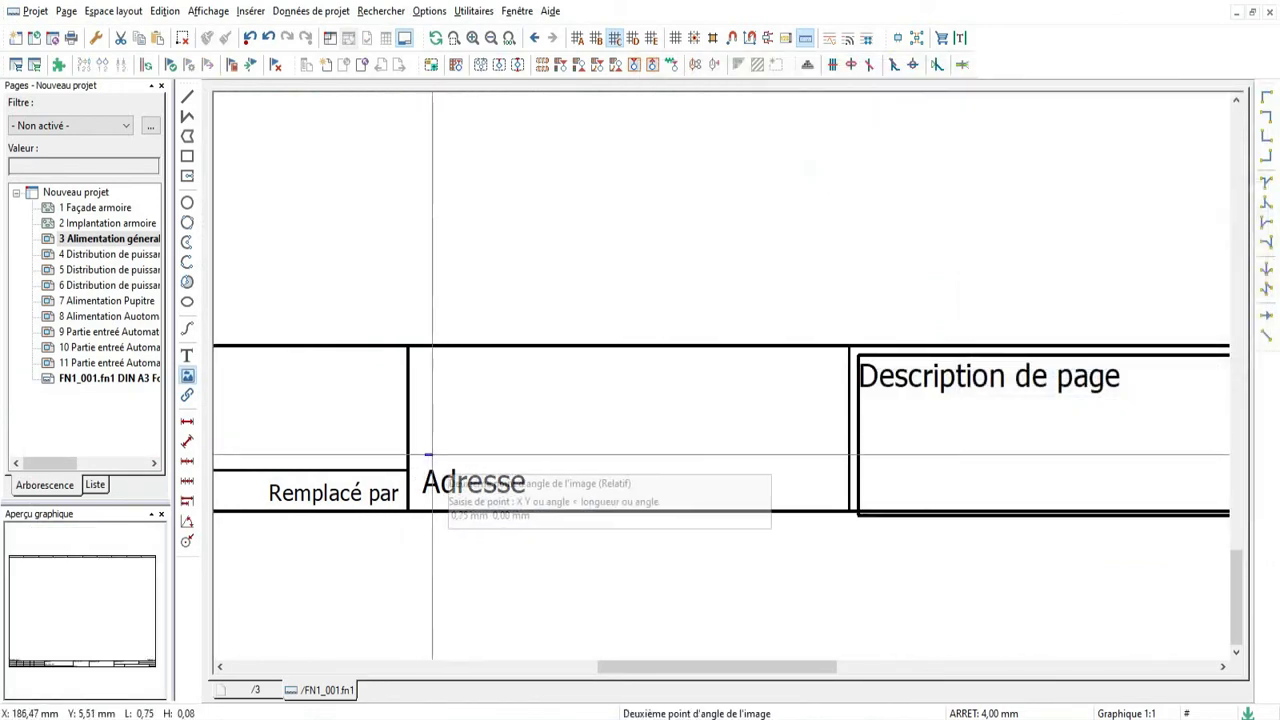
{"action": "left_click", "coordinate": [758, 384]}
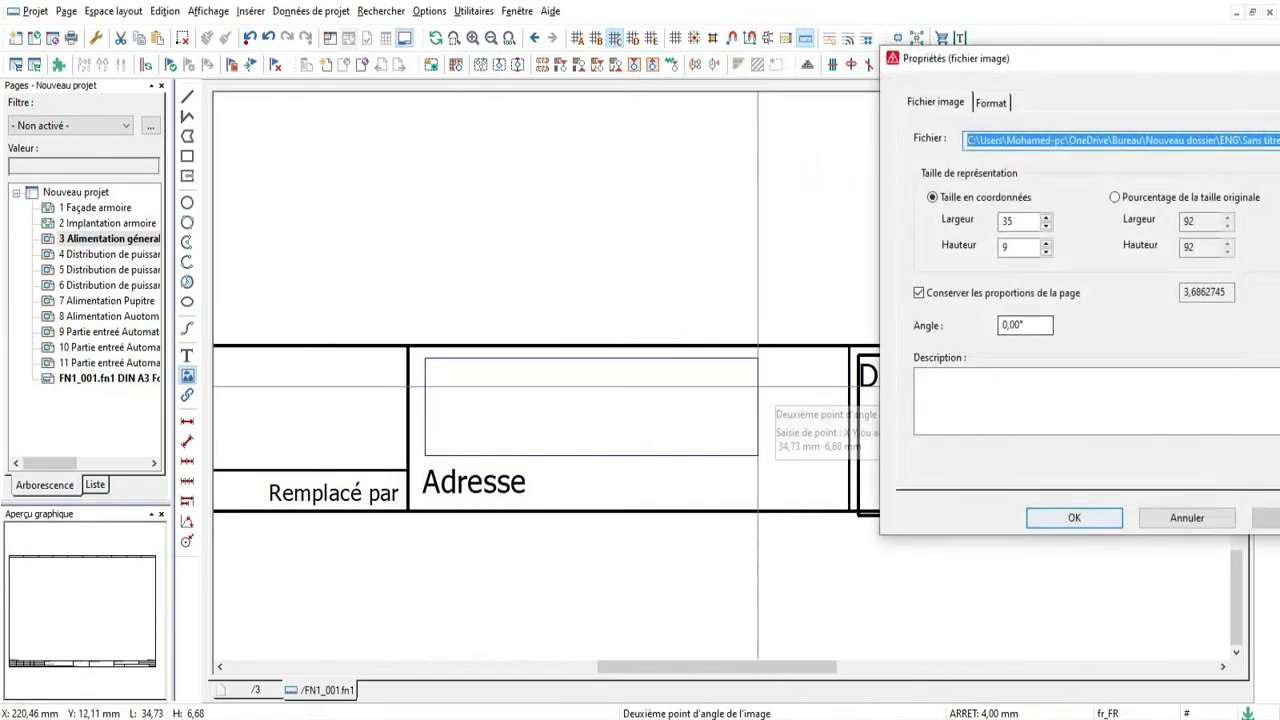
{"action": "left_click", "coordinate": [1074, 517]}
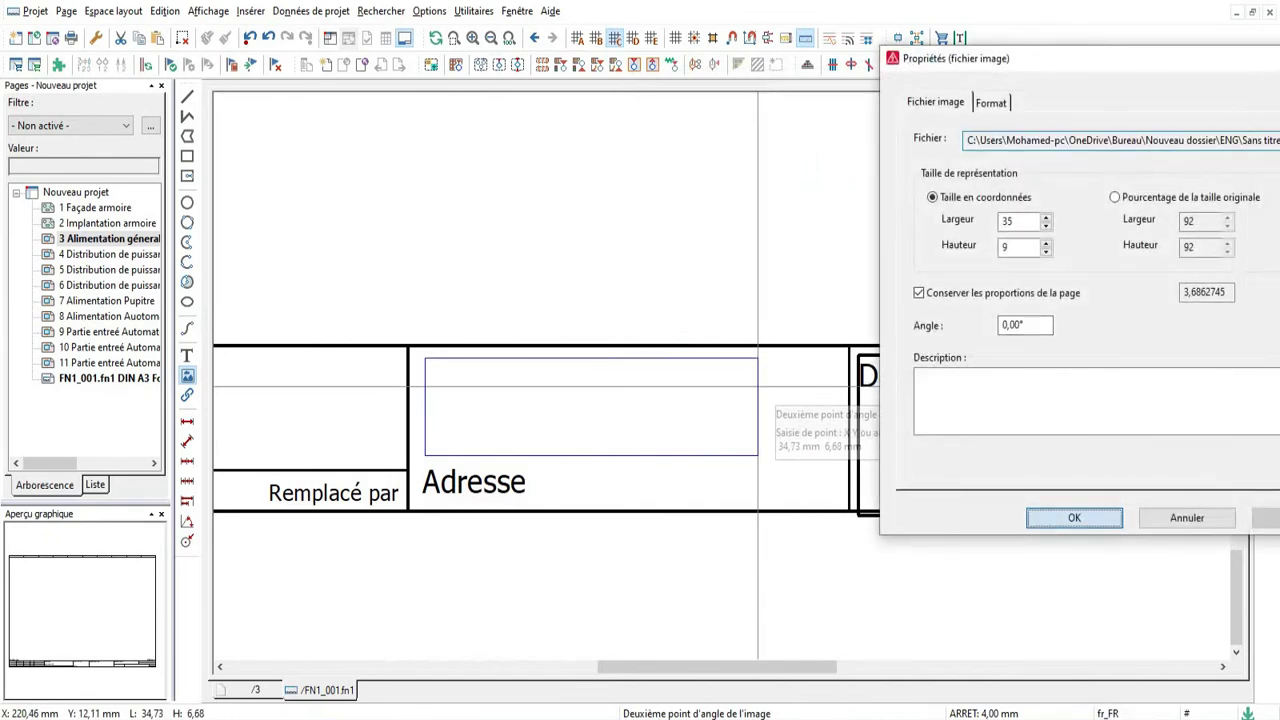
Step: Examine the inserted logo and the remaining title block fields, from Description de page to the page-count placeholders
{"action": "scroll", "coordinate": [412, 470], "scroll_direction": "down", "scroll_amount": 3}
{"action": "scroll", "coordinate": [543, 420], "scroll_direction": "up", "scroll_amount": 3}
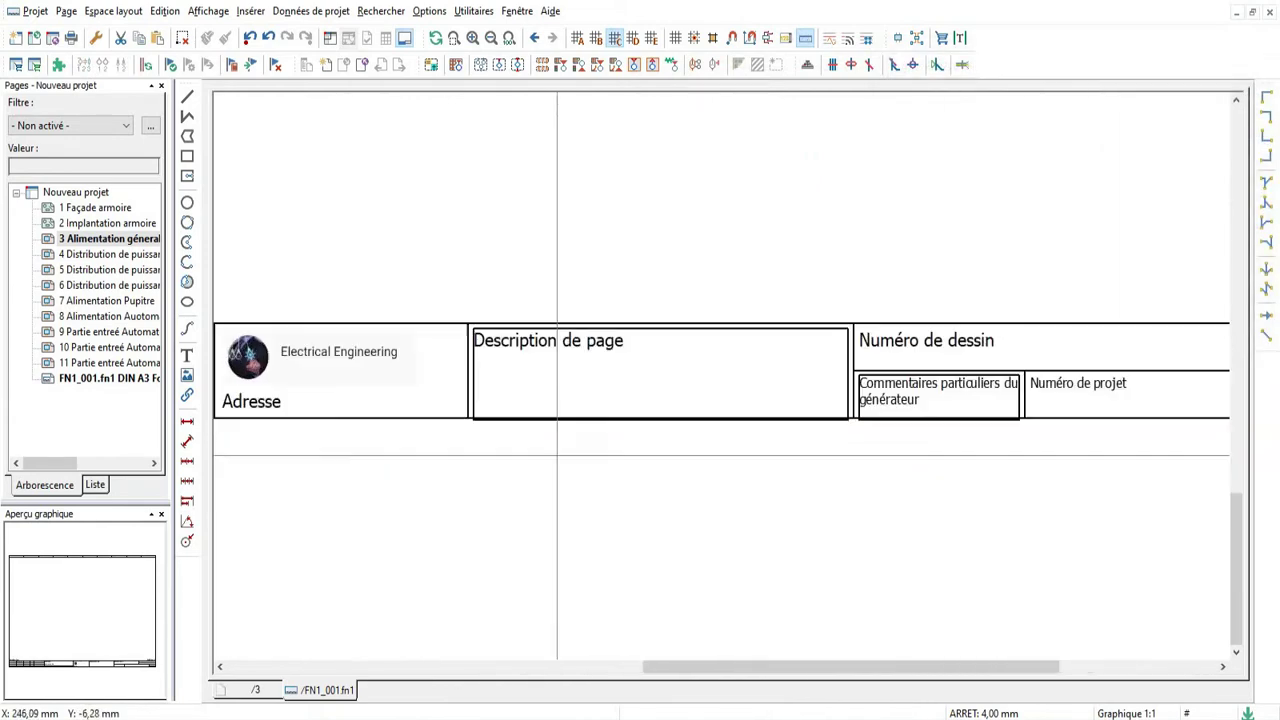
{"action": "scroll", "coordinate": [543, 420], "scroll_direction": "down", "scroll_amount": 2}
{"action": "scroll", "coordinate": [657, 410], "scroll_direction": "up", "scroll_amount": 2}
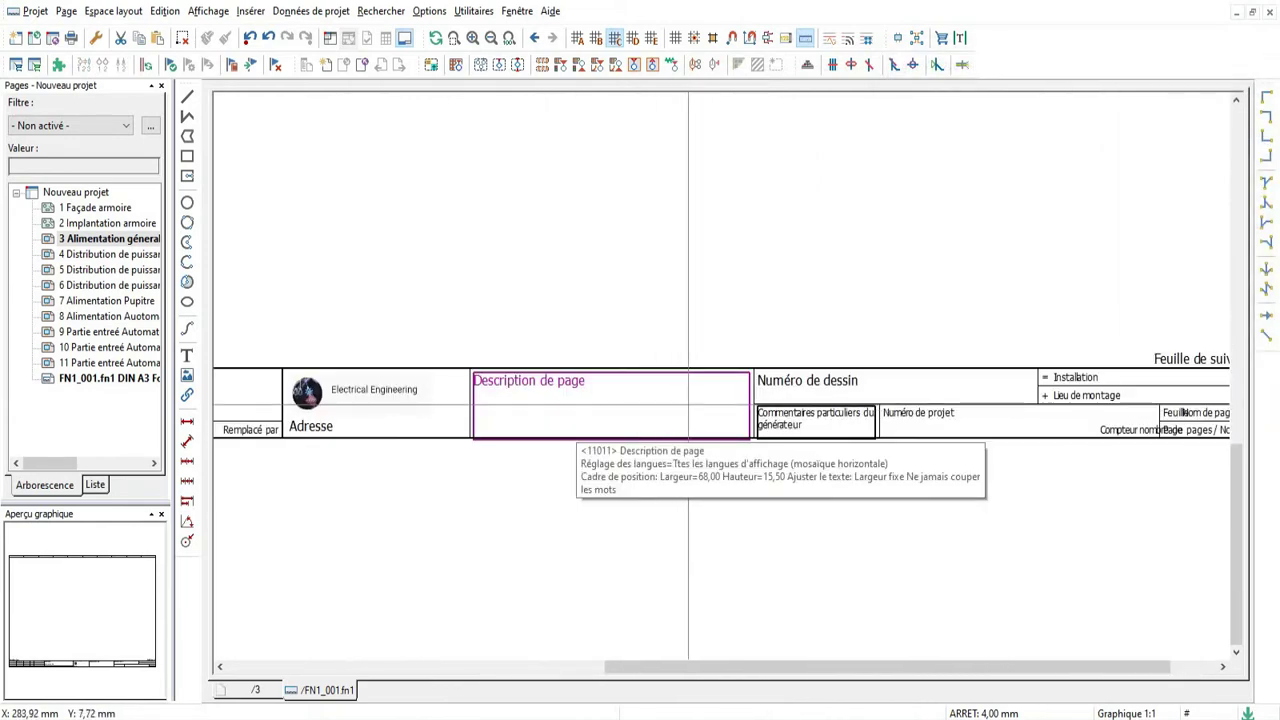
{"action": "scroll", "coordinate": [688, 404], "scroll_direction": "down", "scroll_amount": 2}
{"action": "scroll", "coordinate": [531, 379], "scroll_direction": "up", "scroll_amount": 1}
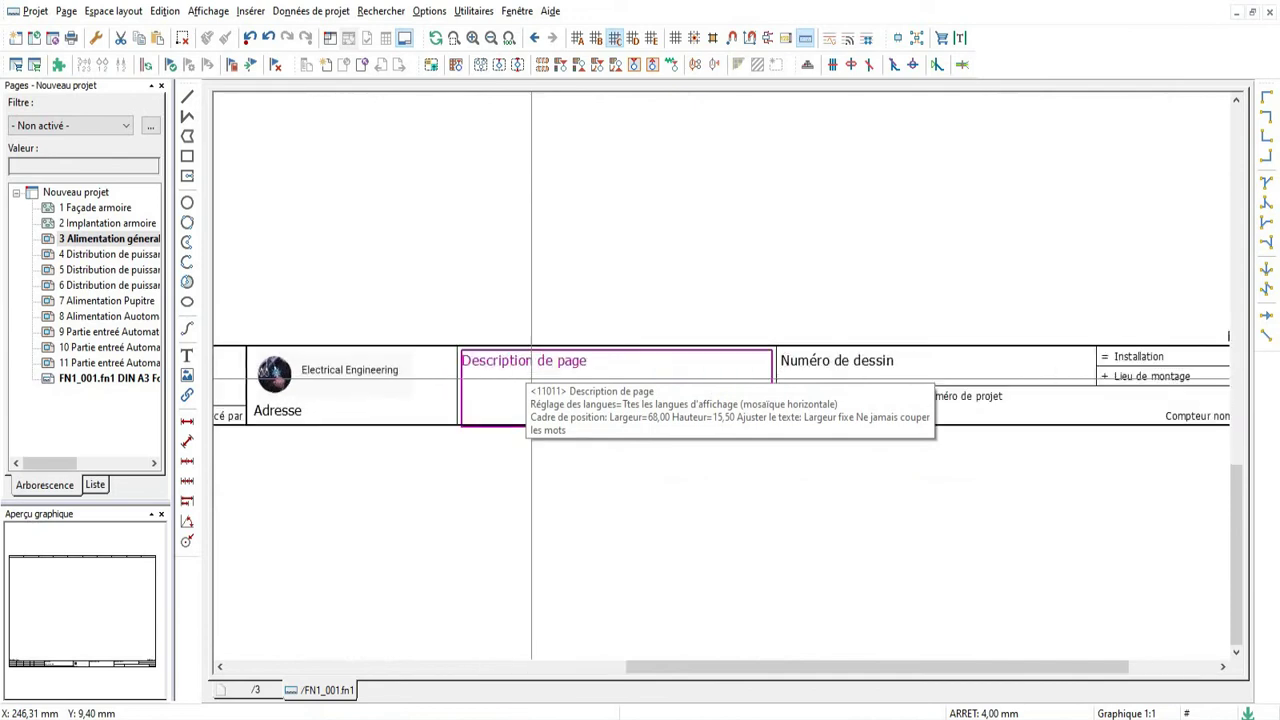
{"action": "scroll", "coordinate": [531, 379], "scroll_direction": "down", "scroll_amount": 2}
{"action": "scroll", "coordinate": [757, 388], "scroll_direction": "up", "scroll_amount": 2}
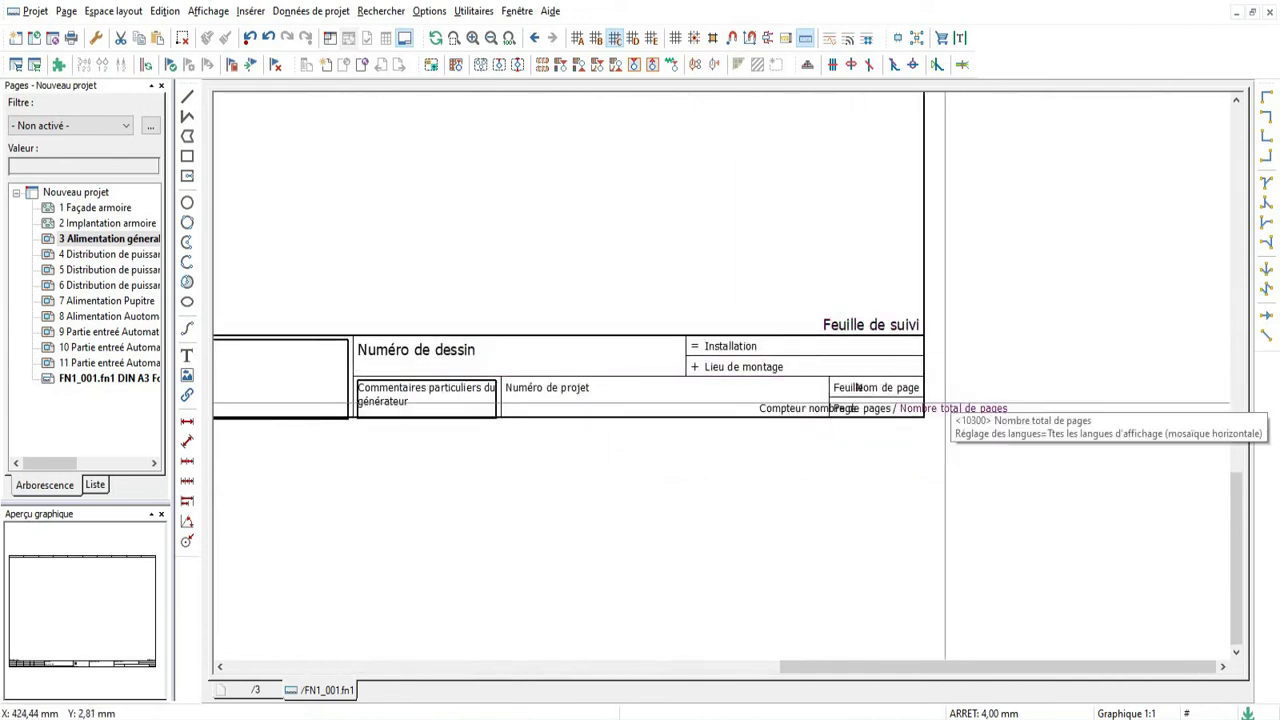
{"action": "scroll", "coordinate": [910, 422], "scroll_direction": "down", "scroll_amount": 3}
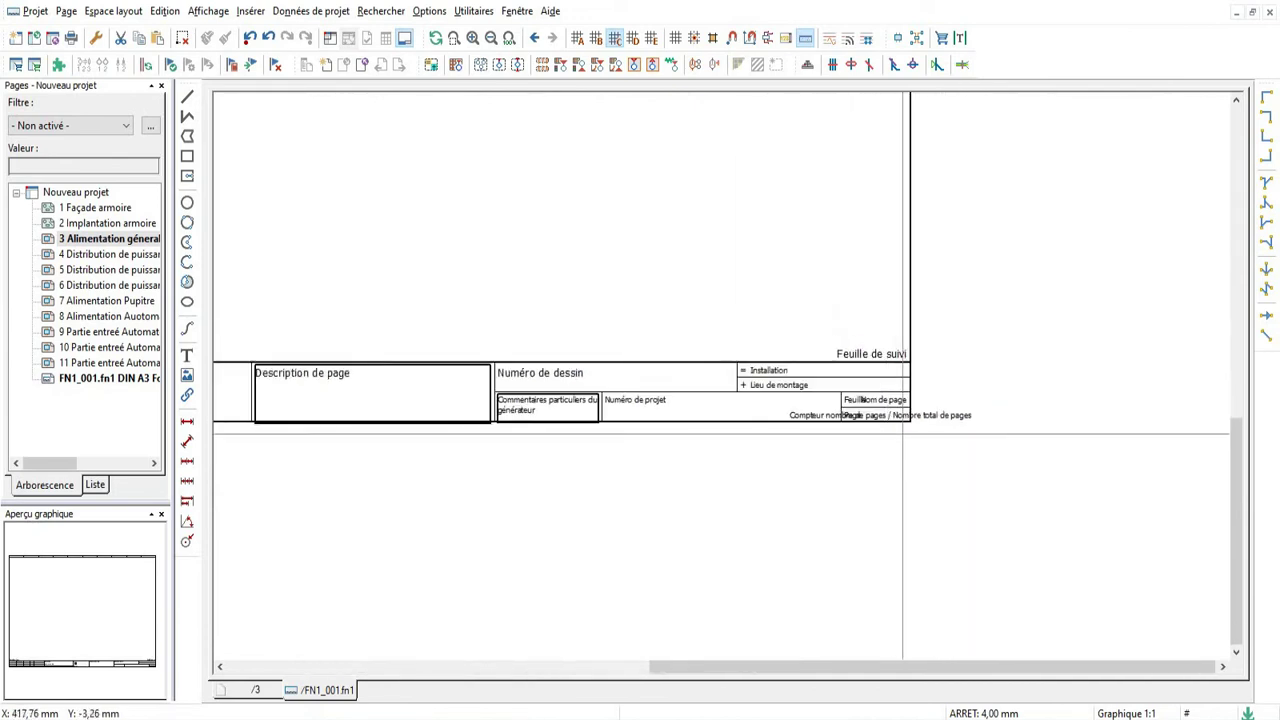
{"action": "scroll", "coordinate": [504, 527], "scroll_direction": "down", "scroll_amount": 2}
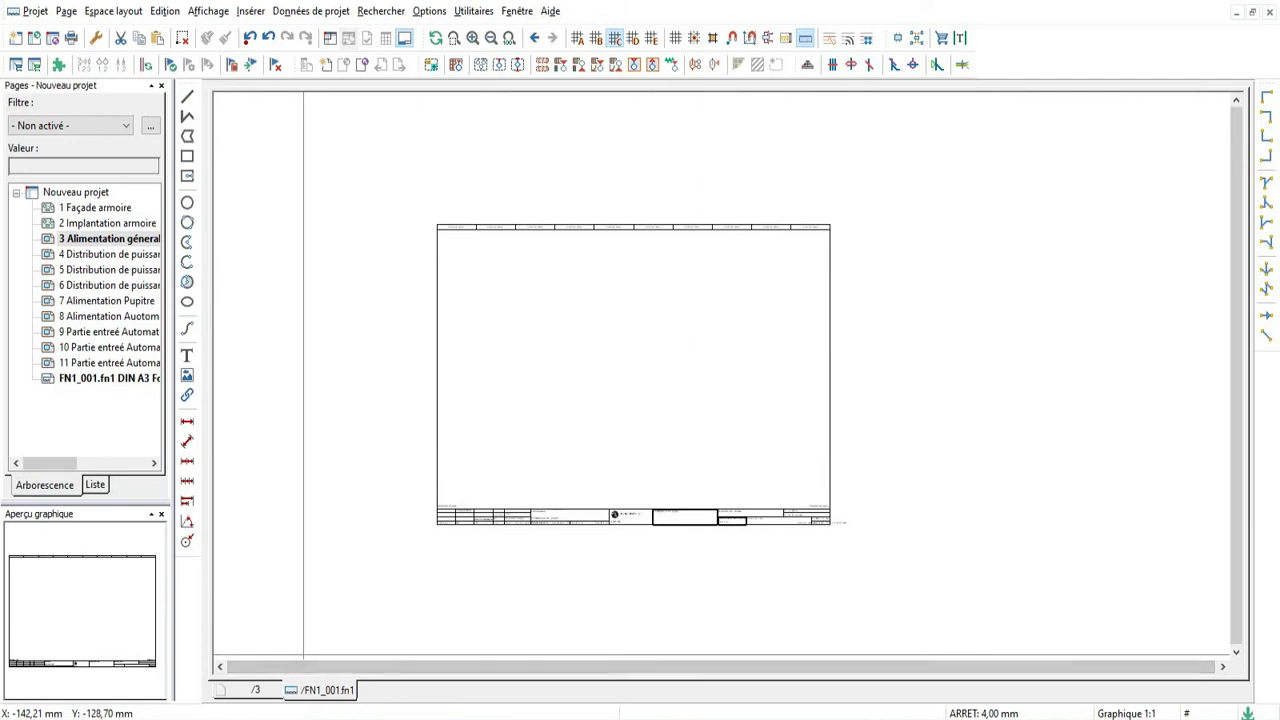
Step: Close the FN1_001 title block and return to the full view of schematic page 3
{"action": "right_click", "coordinate": [319, 692]}
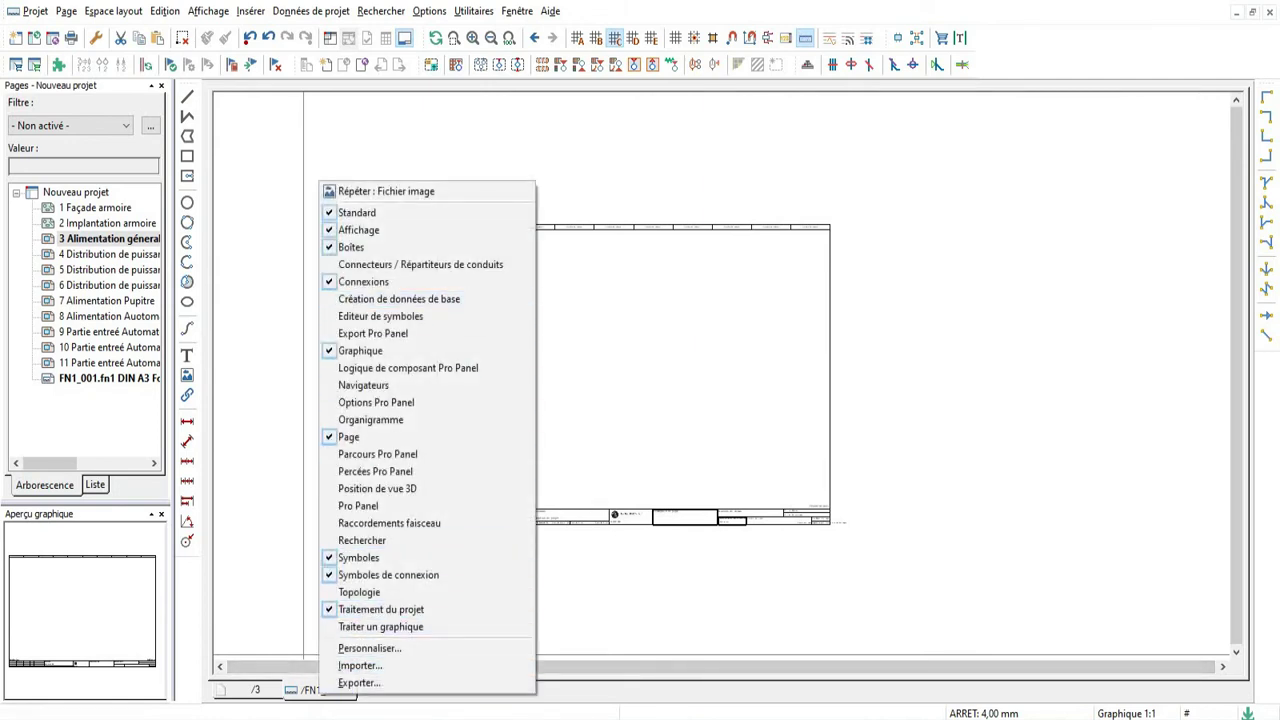
{"action": "left_click", "coordinate": [319, 691]}
{"action": "middle_click", "coordinate": [319, 691]}
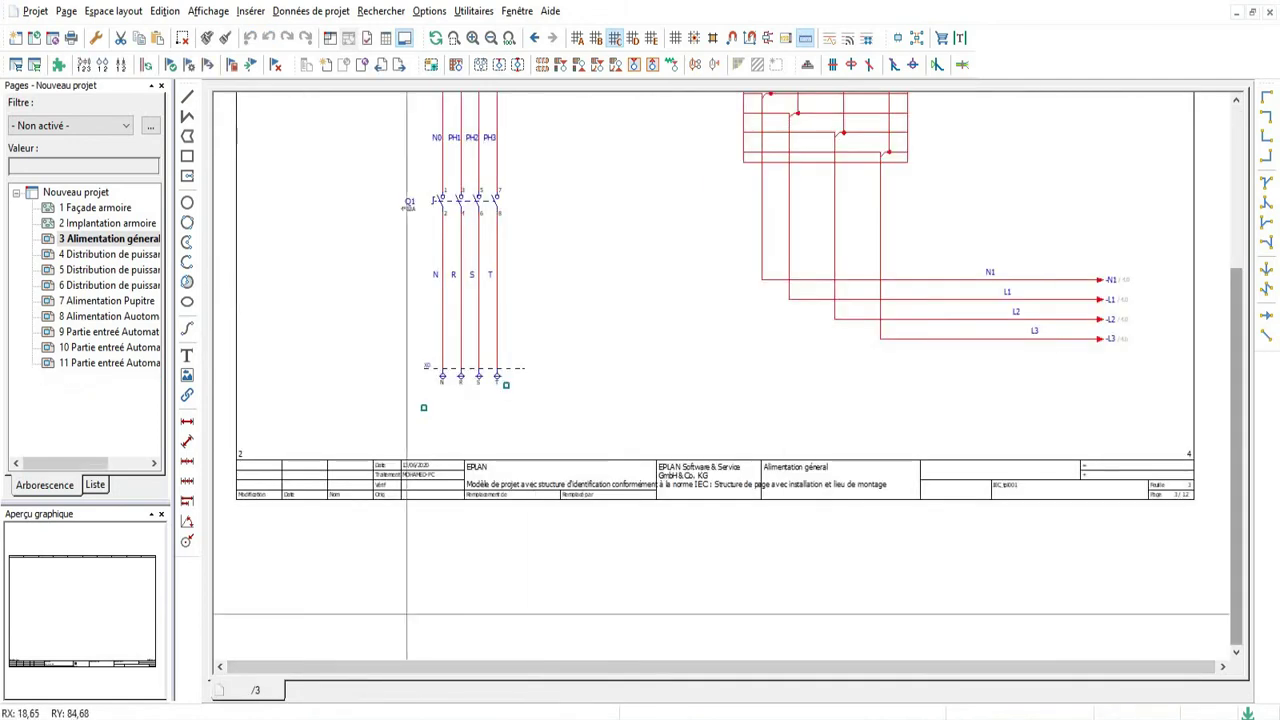
{"action": "scroll", "coordinate": [358, 614], "scroll_direction": "down", "scroll_amount": 2}
{"action": "scroll", "coordinate": [359, 614], "scroll_direction": "down", "scroll_amount": 2}
{"action": "scroll", "coordinate": [411, 600], "scroll_direction": "up", "scroll_amount": 2}
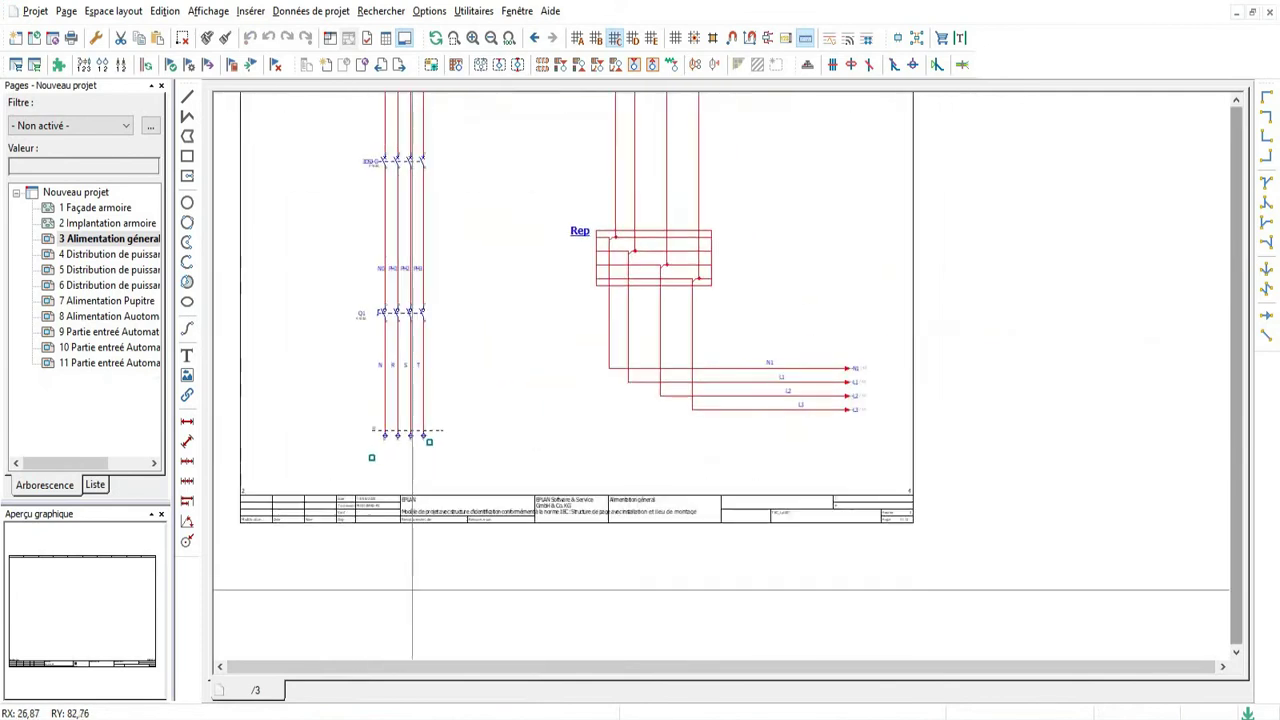
{"action": "scroll", "coordinate": [411, 591], "scroll_direction": "down", "scroll_amount": 2}
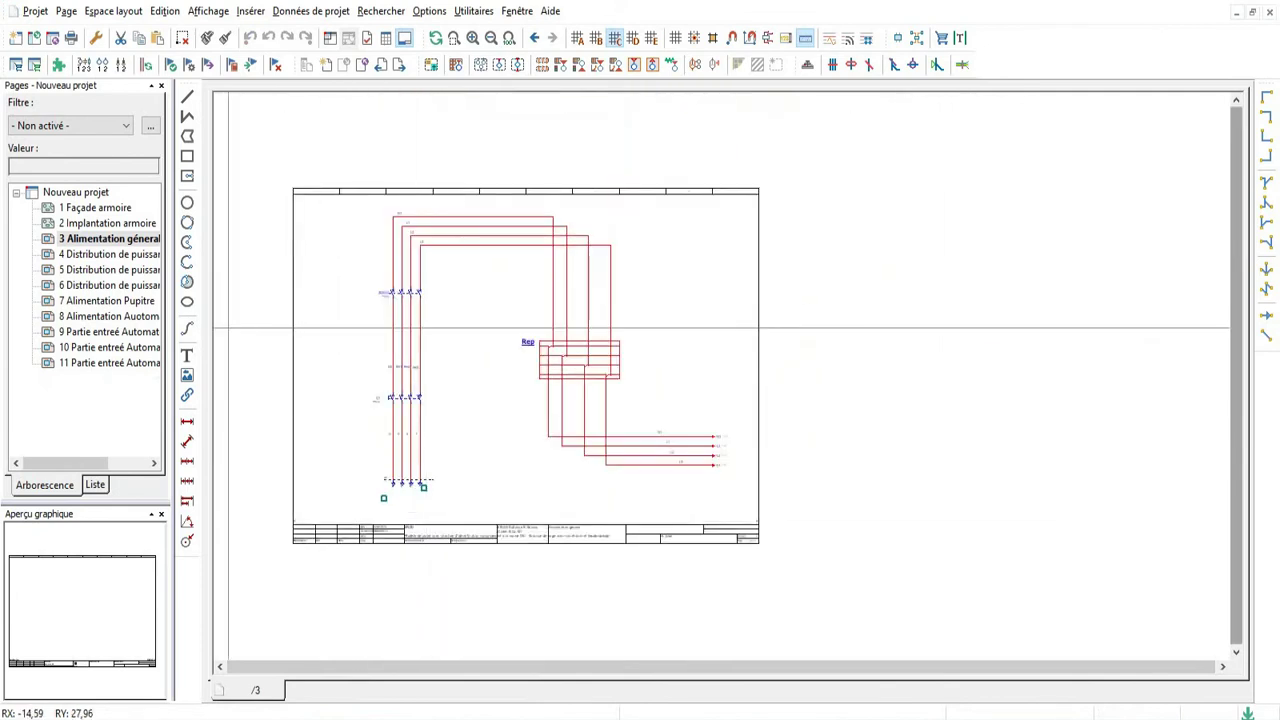
Step: Collapse the page tree of Nouveau projet to its project entry
{"action": "left_click", "coordinate": [16, 192]}
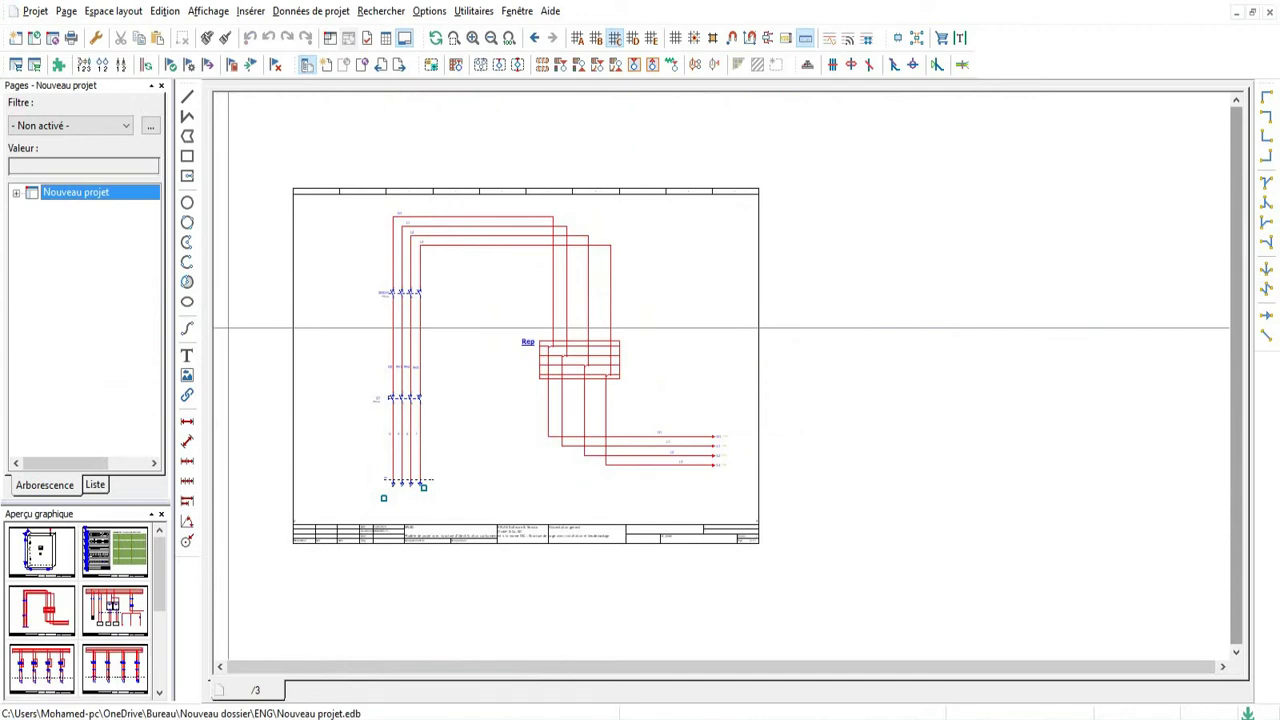
{"action": "scroll", "coordinate": [324, 370], "scroll_direction": "up", "scroll_amount": 2}
{"action": "scroll", "coordinate": [537, 317], "scroll_direction": "down", "scroll_amount": 2}
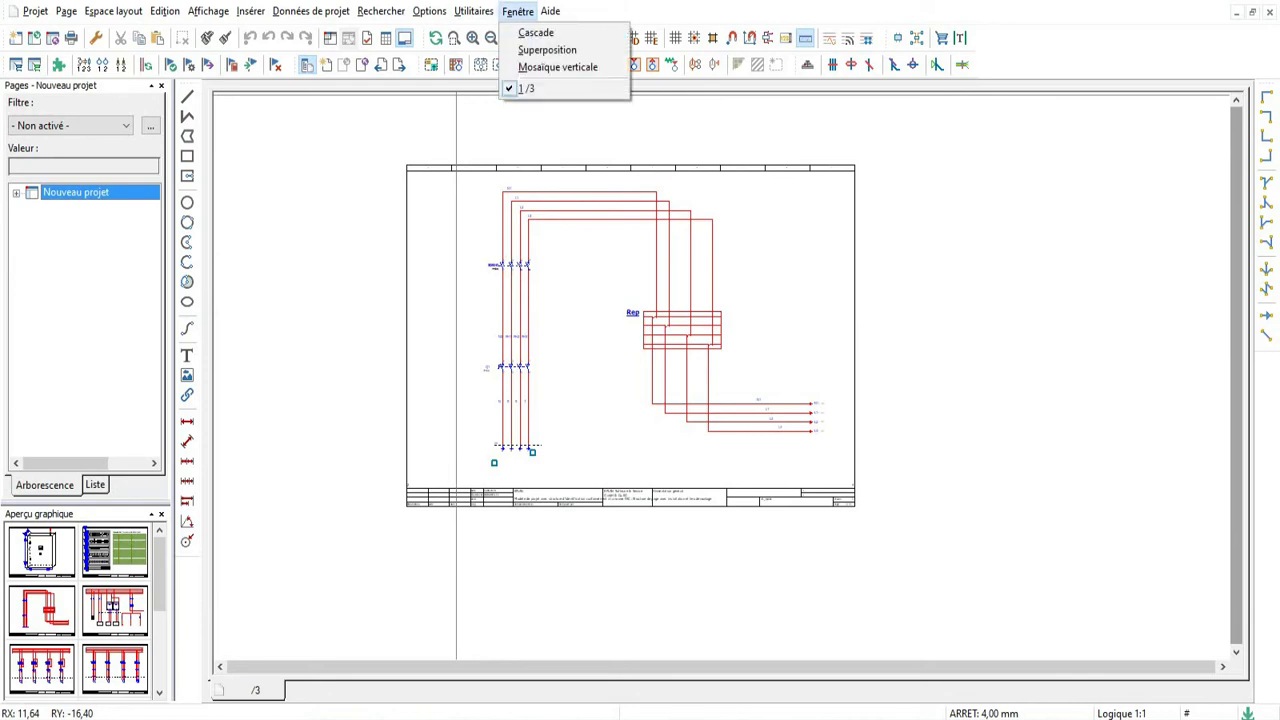
Step: Copy the FN1_001 title block in the ENG folder, saving the copy as FN1_001-Copie
{"action": "mouse_move", "coordinate": [474, 12]}
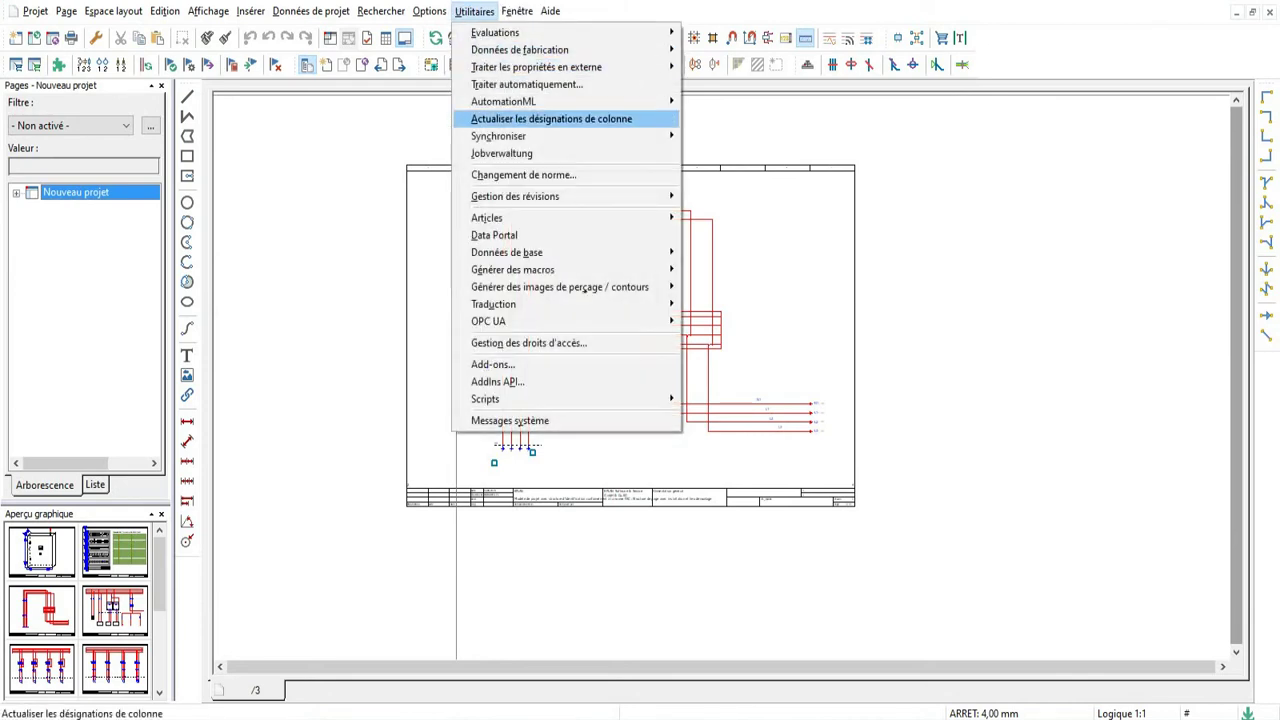
{"action": "mouse_move", "coordinate": [520, 253]}
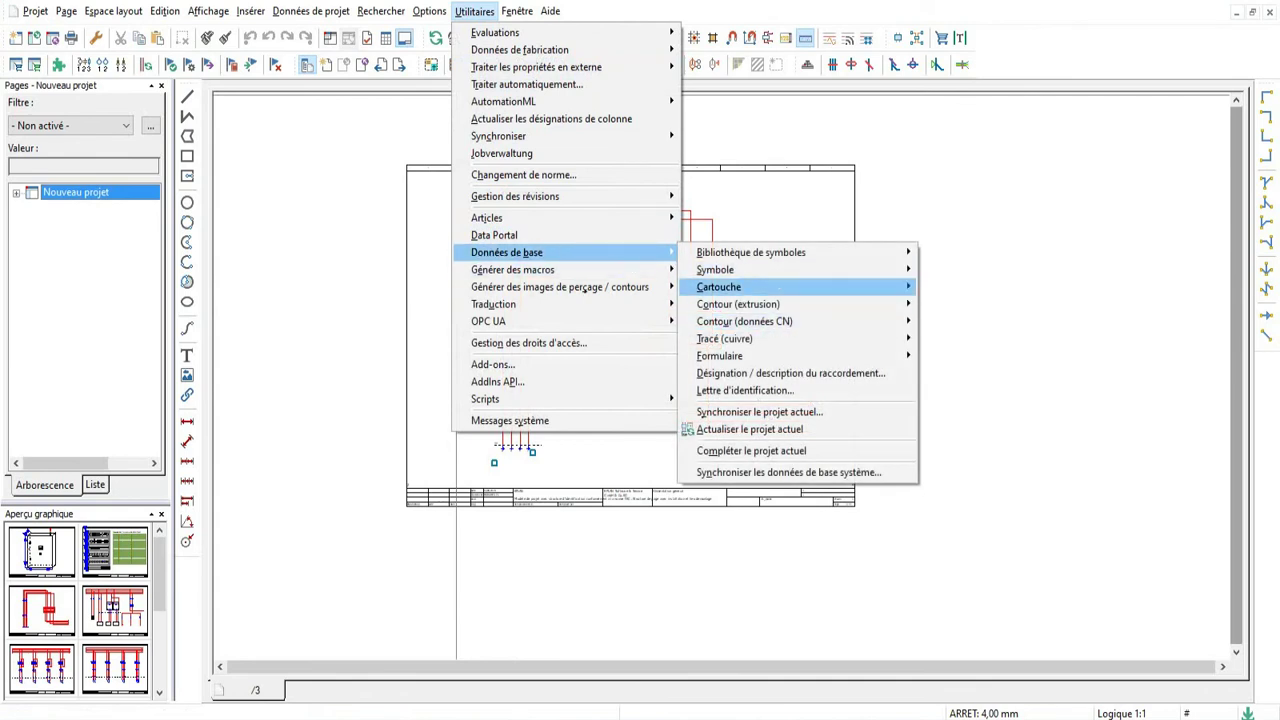
{"action": "mouse_move", "coordinate": [720, 287]}
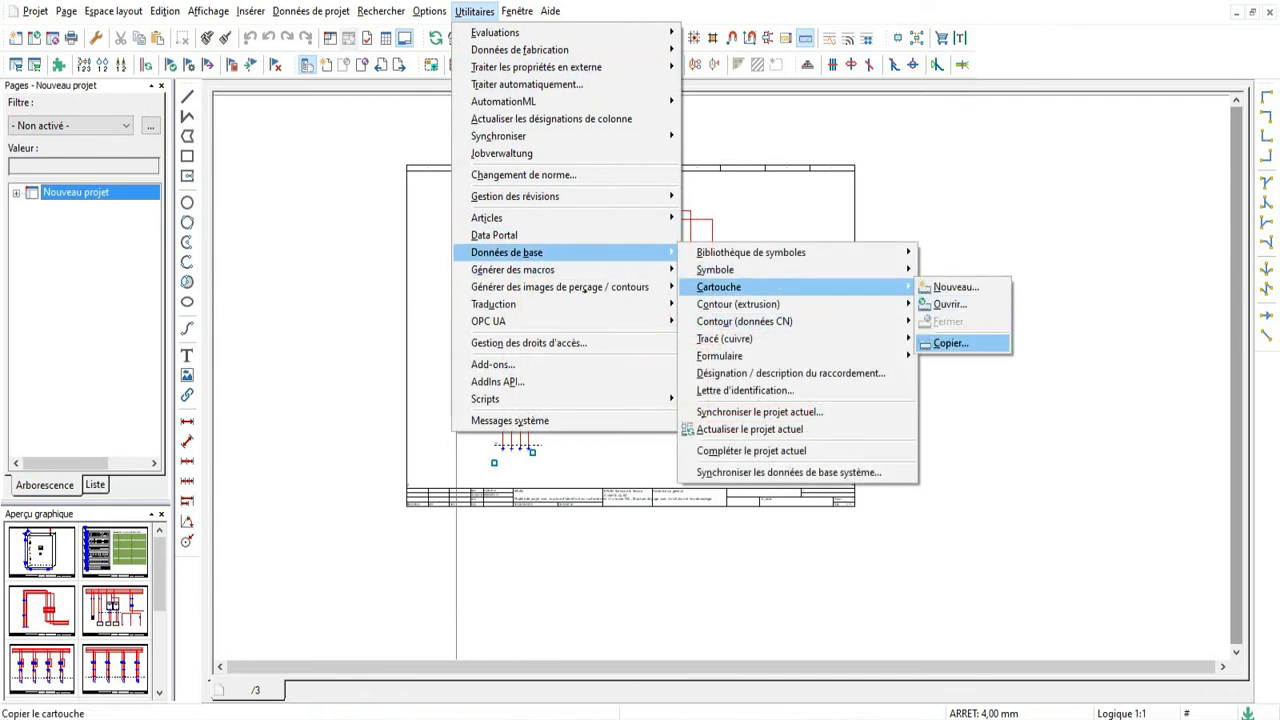
{"action": "left_click", "coordinate": [950, 343]}
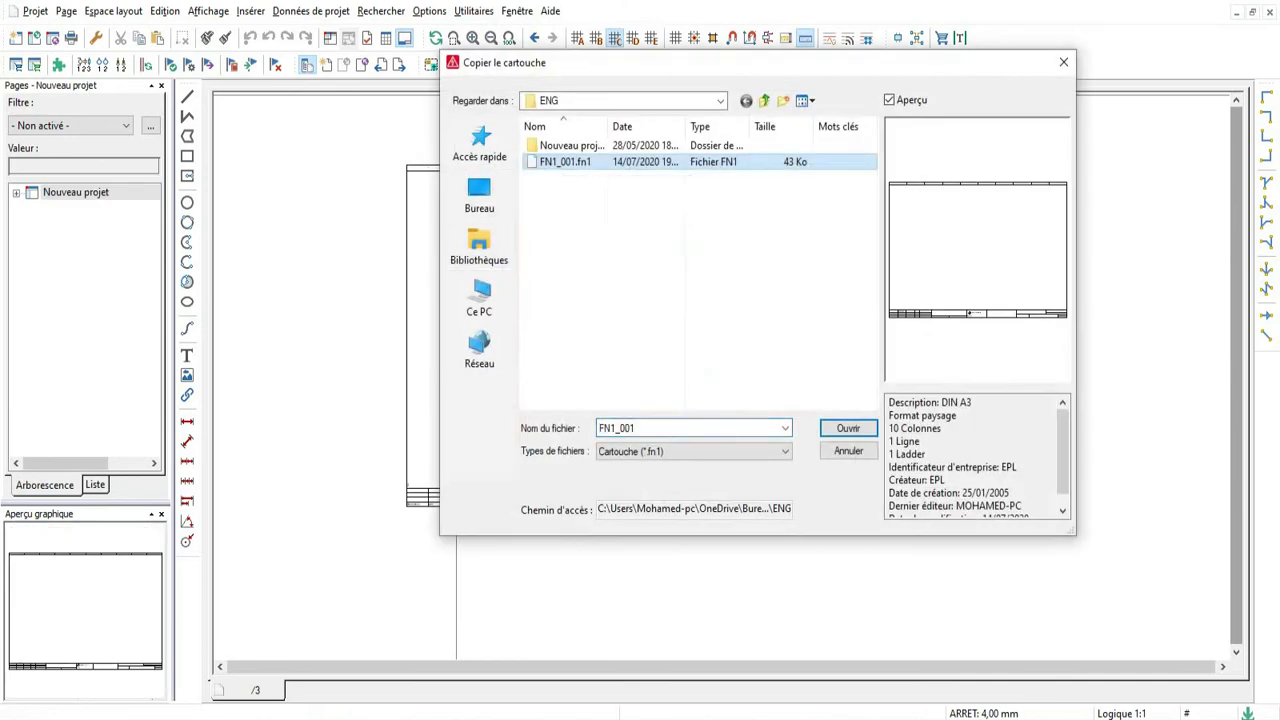
{"action": "right_click", "coordinate": [563, 162]}
{"action": "key", "text": "Escape"}
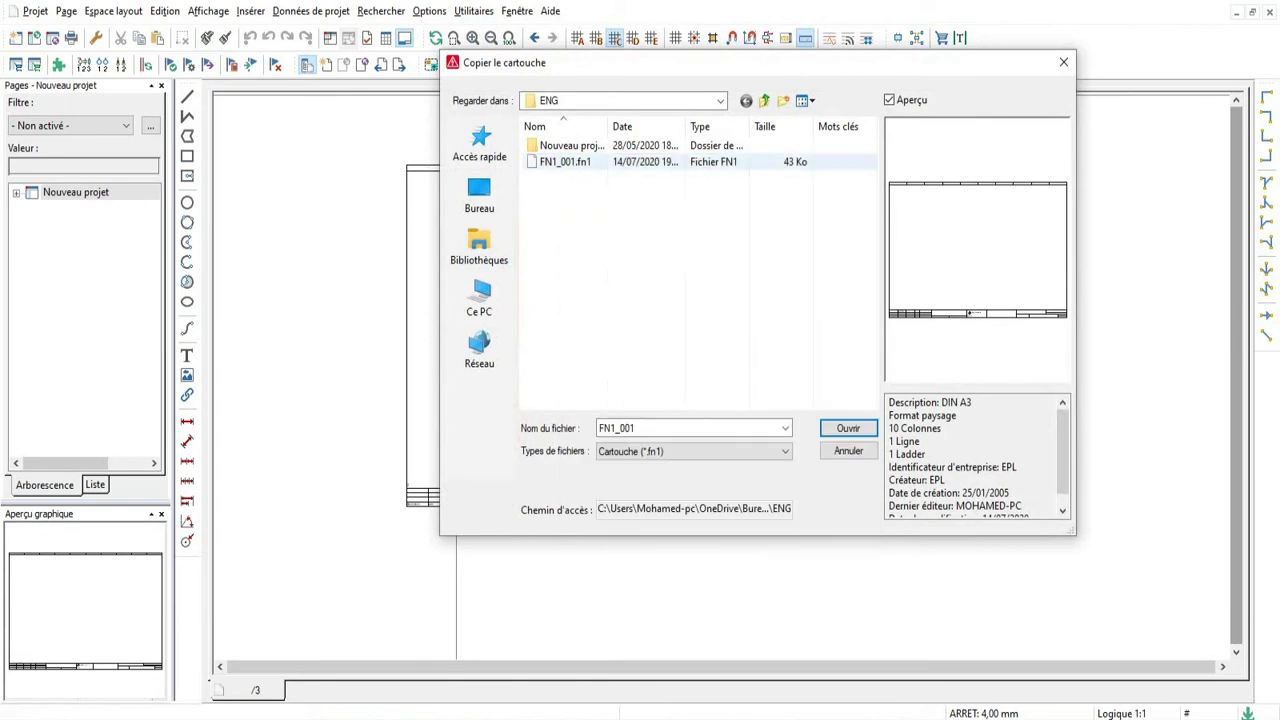
{"action": "double_click", "coordinate": [563, 162]}
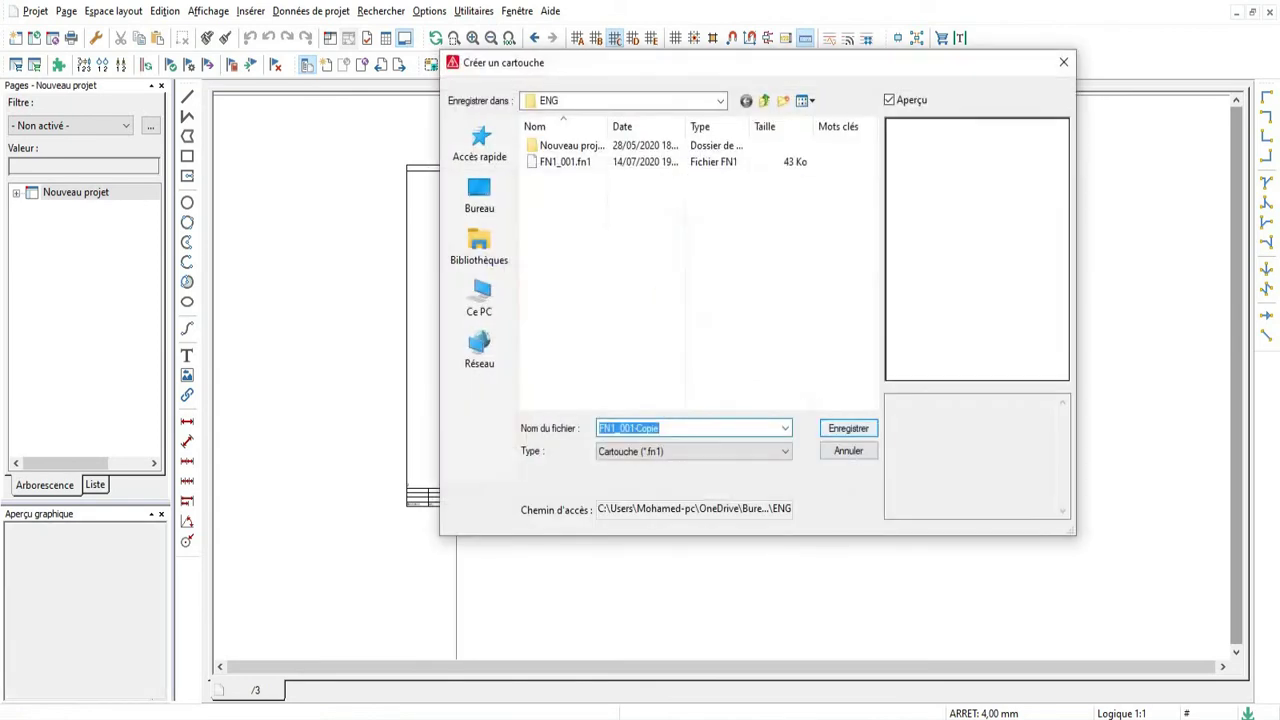
{"action": "left_click", "coordinate": [852, 427]}
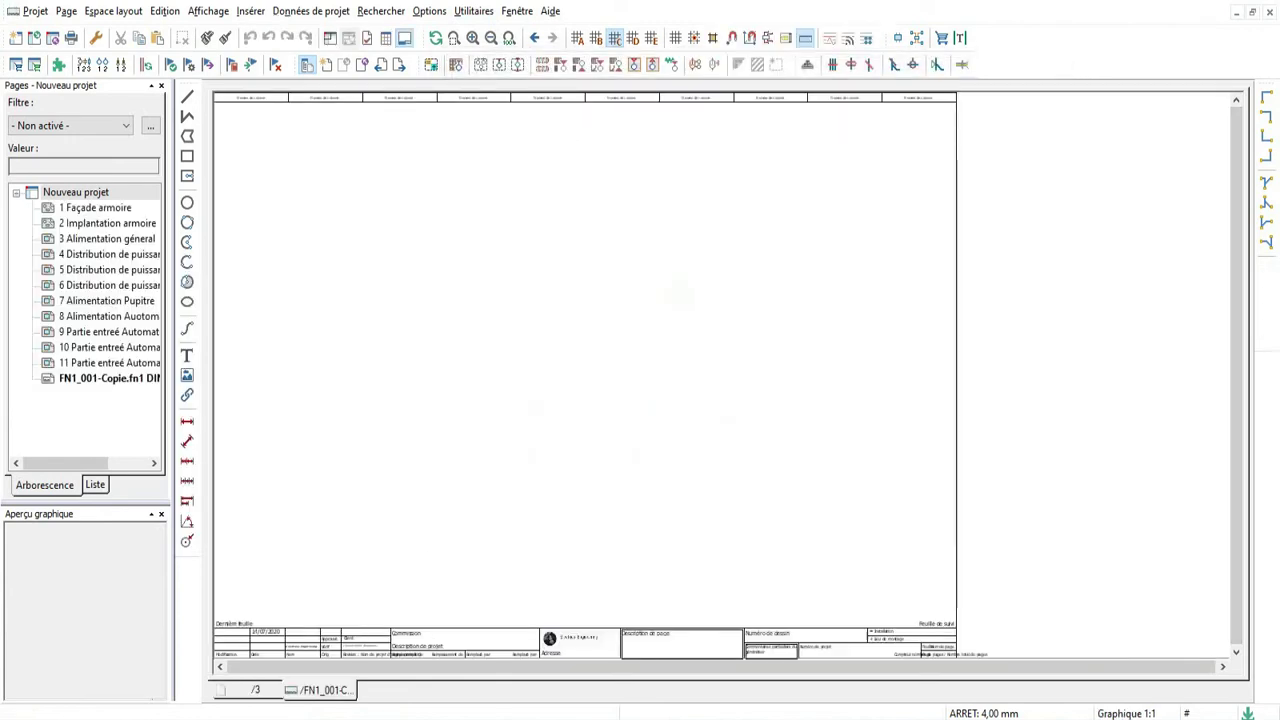
{"action": "scroll", "coordinate": [858, 421], "scroll_direction": "up", "scroll_amount": 3}
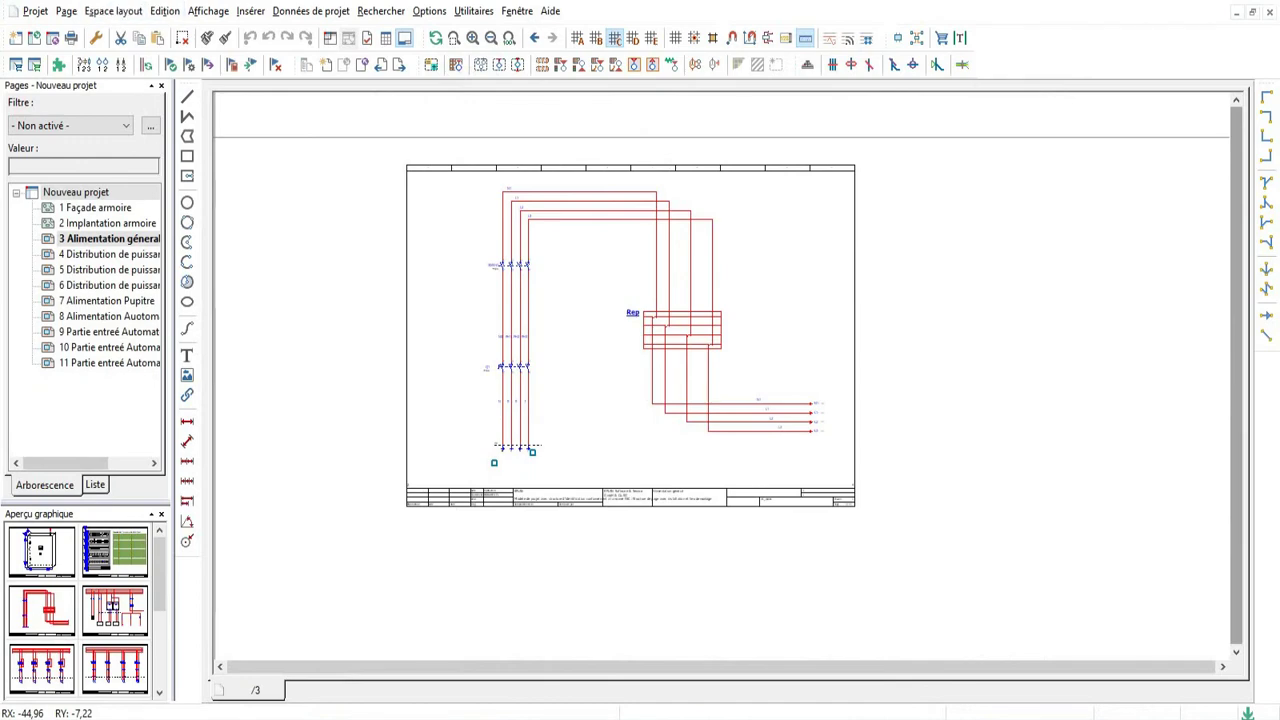
Step: Set the standard title block to FN1_001-Copie in the Nouveau projet page settings and accept the settings
{"action": "left_click", "coordinate": [16, 192]}
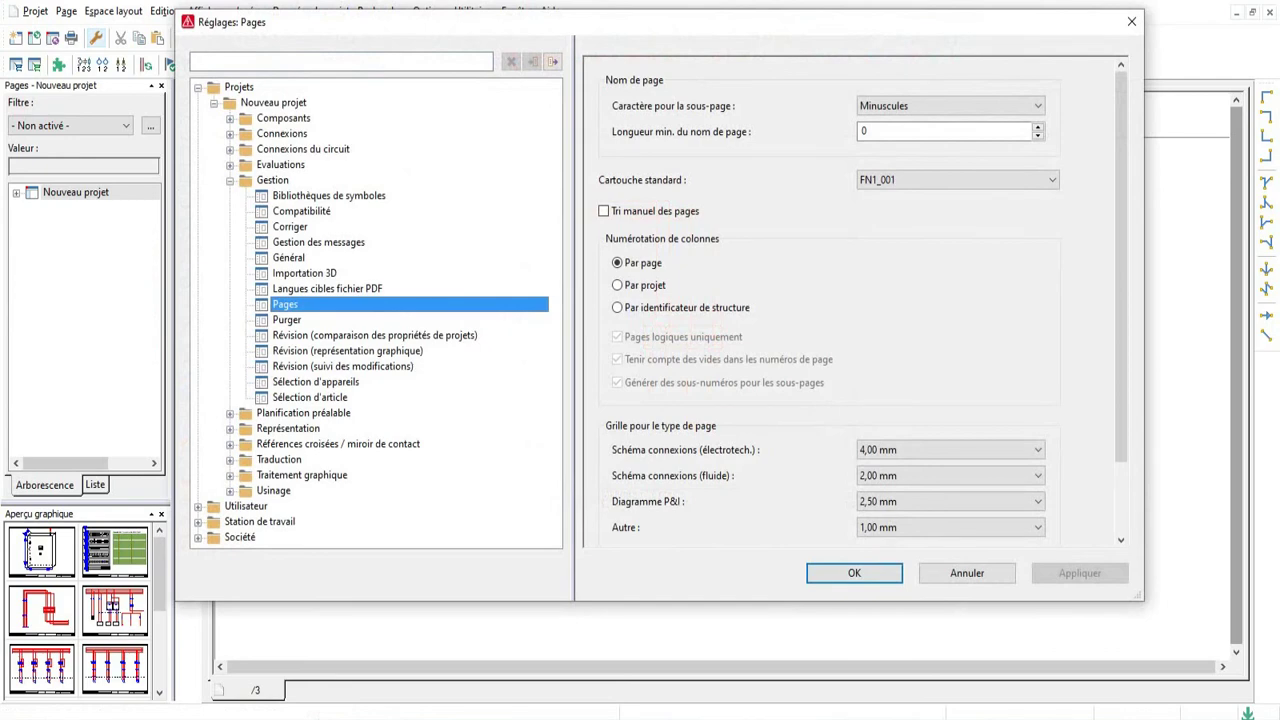
{"action": "left_click", "coordinate": [958, 180]}
{"action": "left_click", "coordinate": [885, 223]}
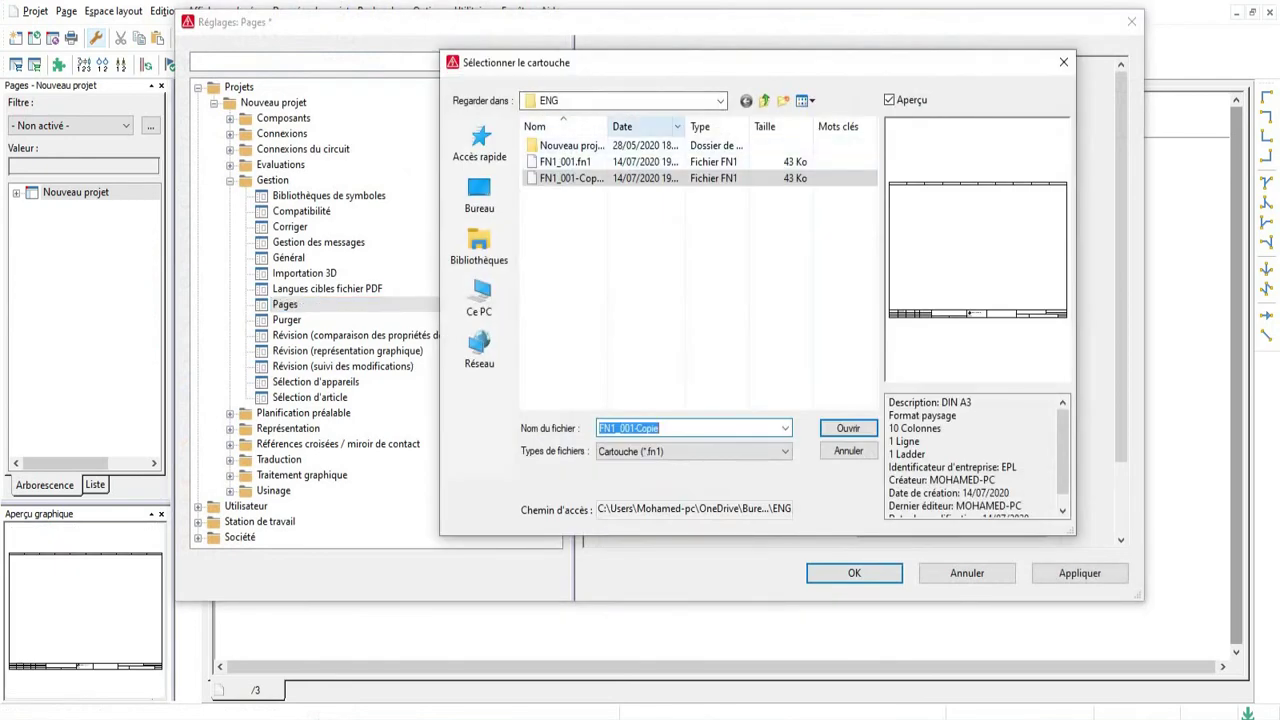
{"action": "left_click_drag", "start_coordinate": [607, 126], "coordinate": [682, 126]}
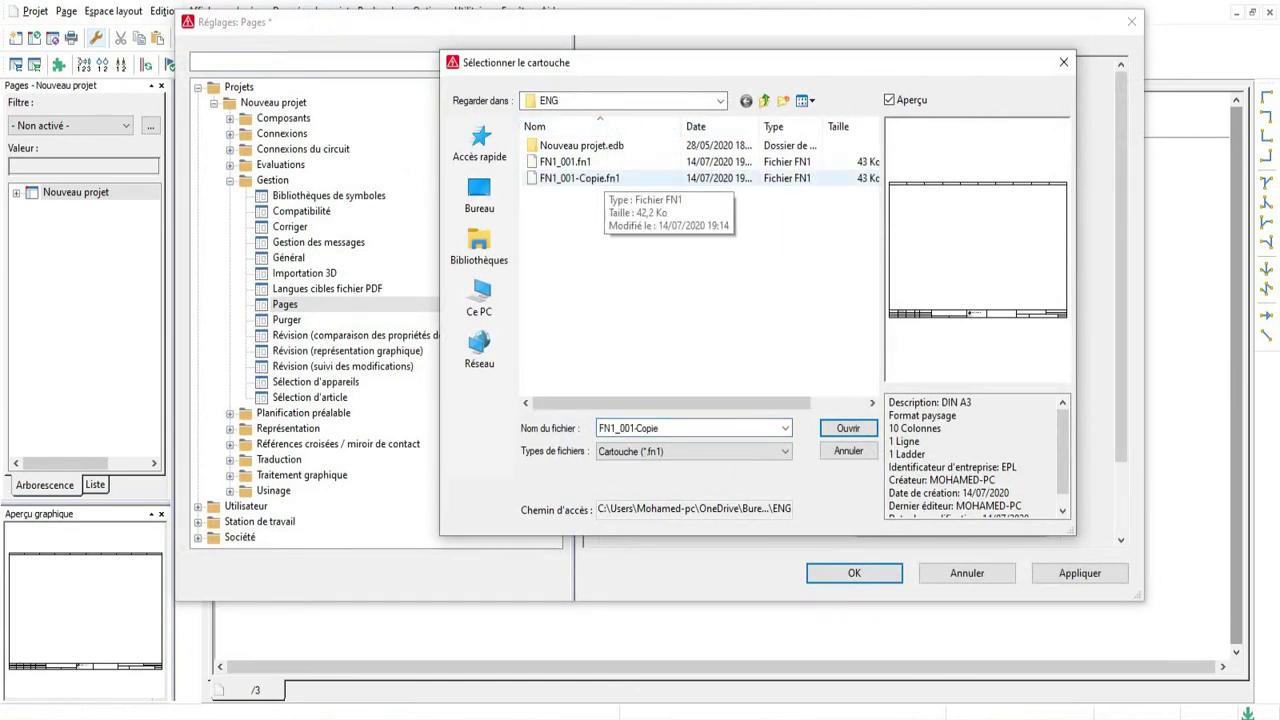
{"action": "double_click", "coordinate": [580, 178]}
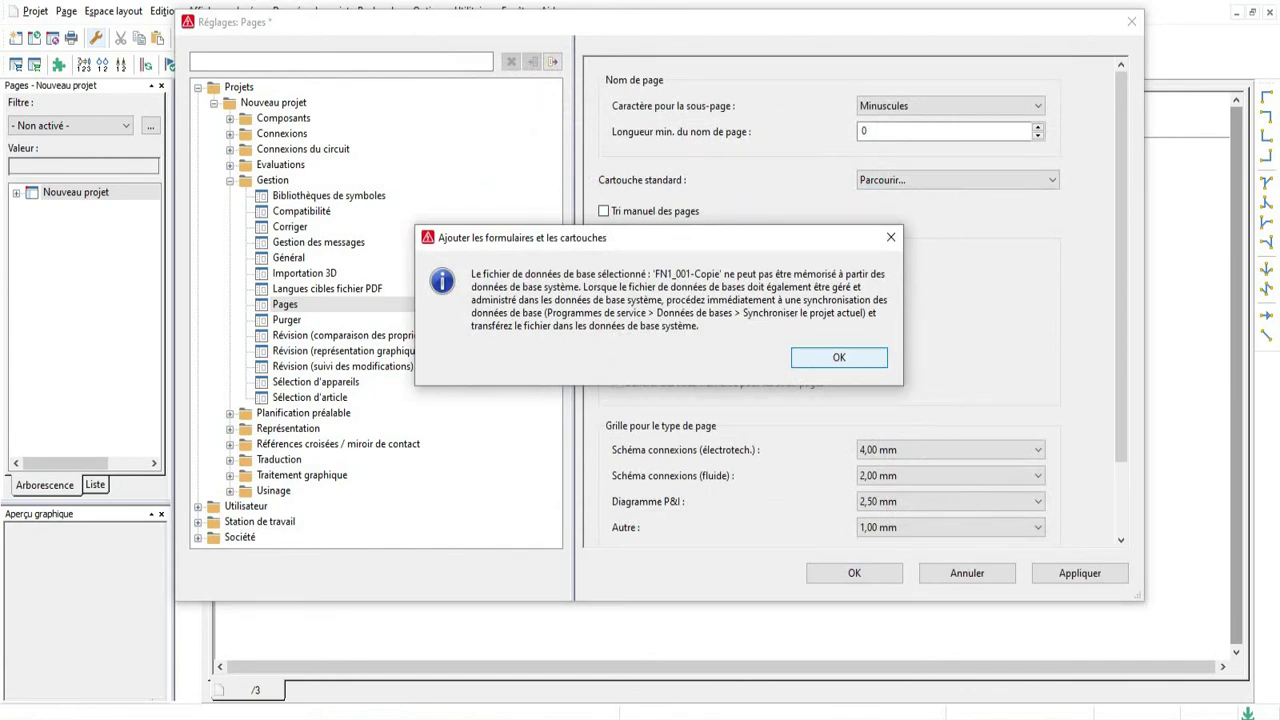
{"action": "key", "text": "Return"}
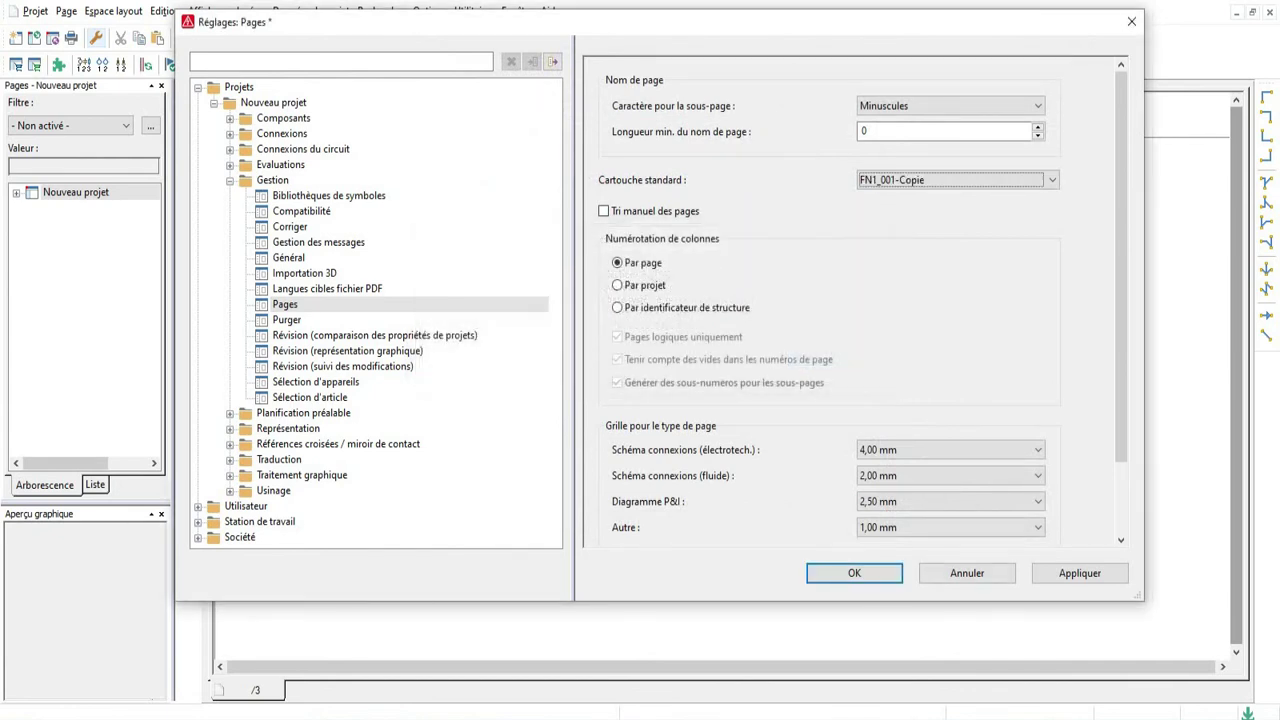
{"action": "key", "text": "Return"}
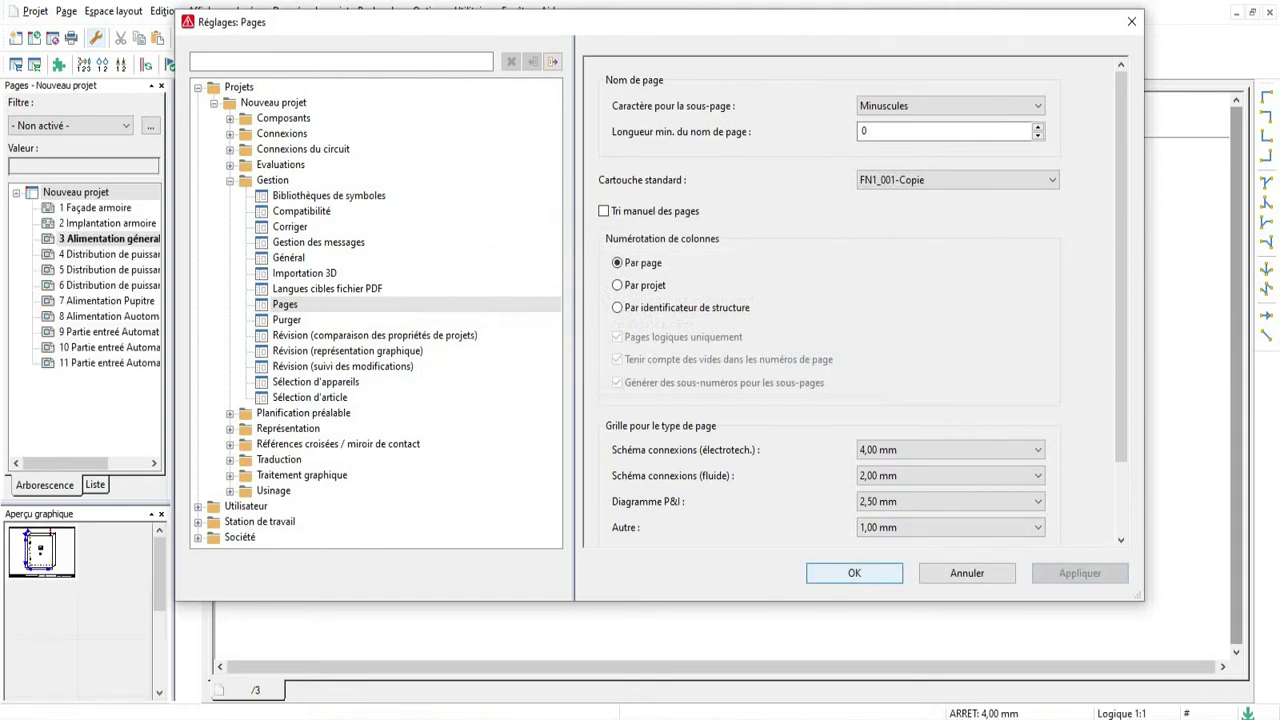
{"action": "key", "text": "Return"}
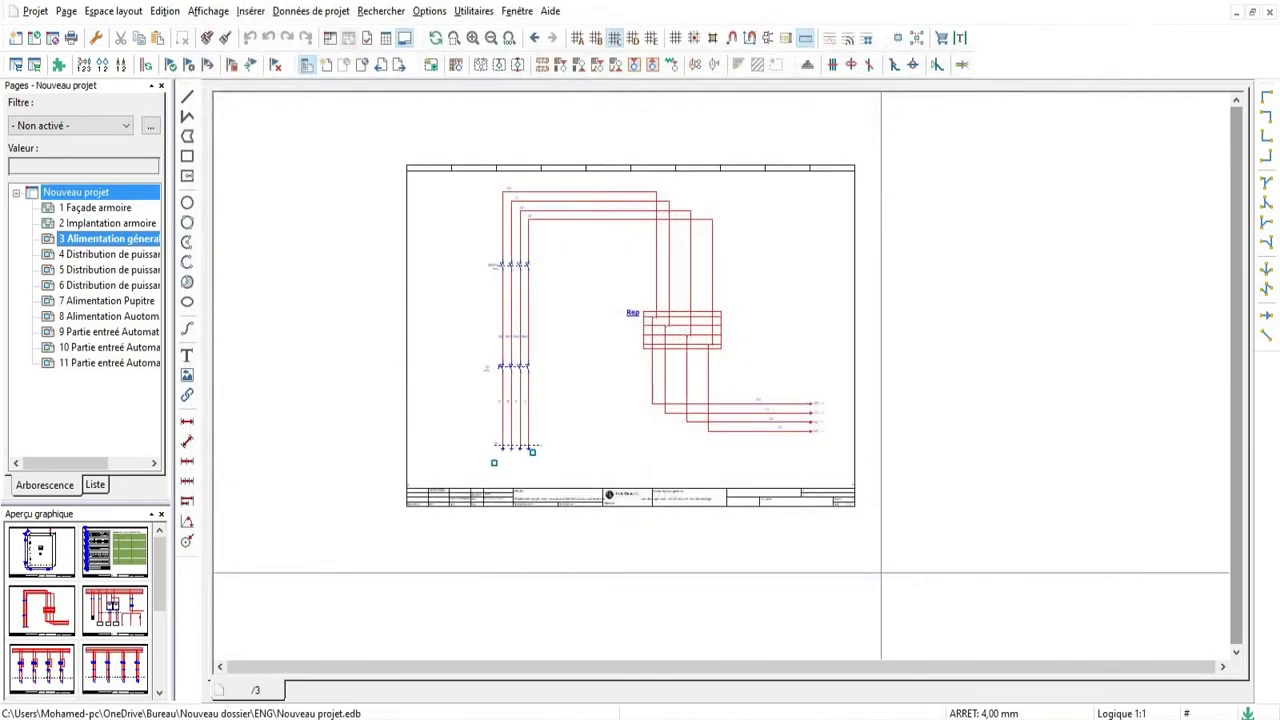
Step: Examine the title block on schematic page 3, from the page numbering and logo to the project description and approval entries
{"action": "scroll", "coordinate": [800, 530], "scroll_direction": "up", "scroll_amount": 3}
{"action": "scroll", "coordinate": [600, 430], "scroll_direction": "down", "scroll_amount": 2}
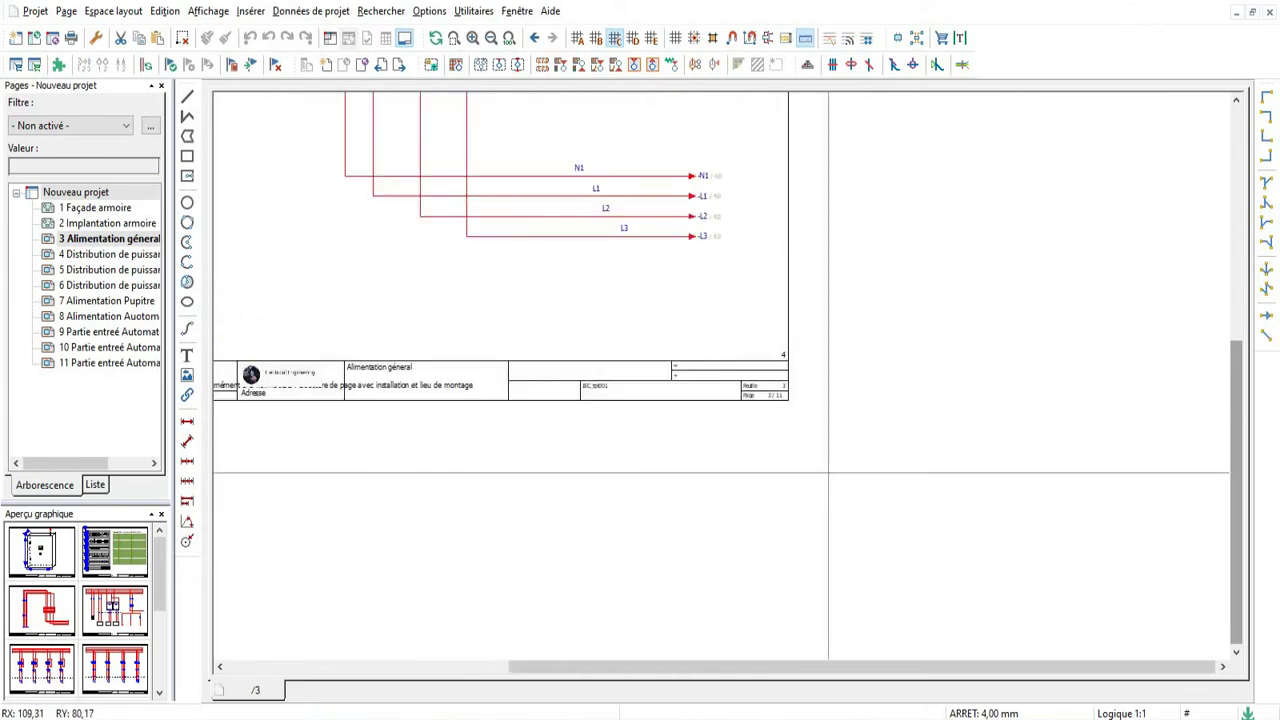
{"action": "scroll", "coordinate": [600, 425], "scroll_direction": "up", "scroll_amount": 3}
{"action": "scroll", "coordinate": [563, 420], "scroll_direction": "down", "scroll_amount": 2}
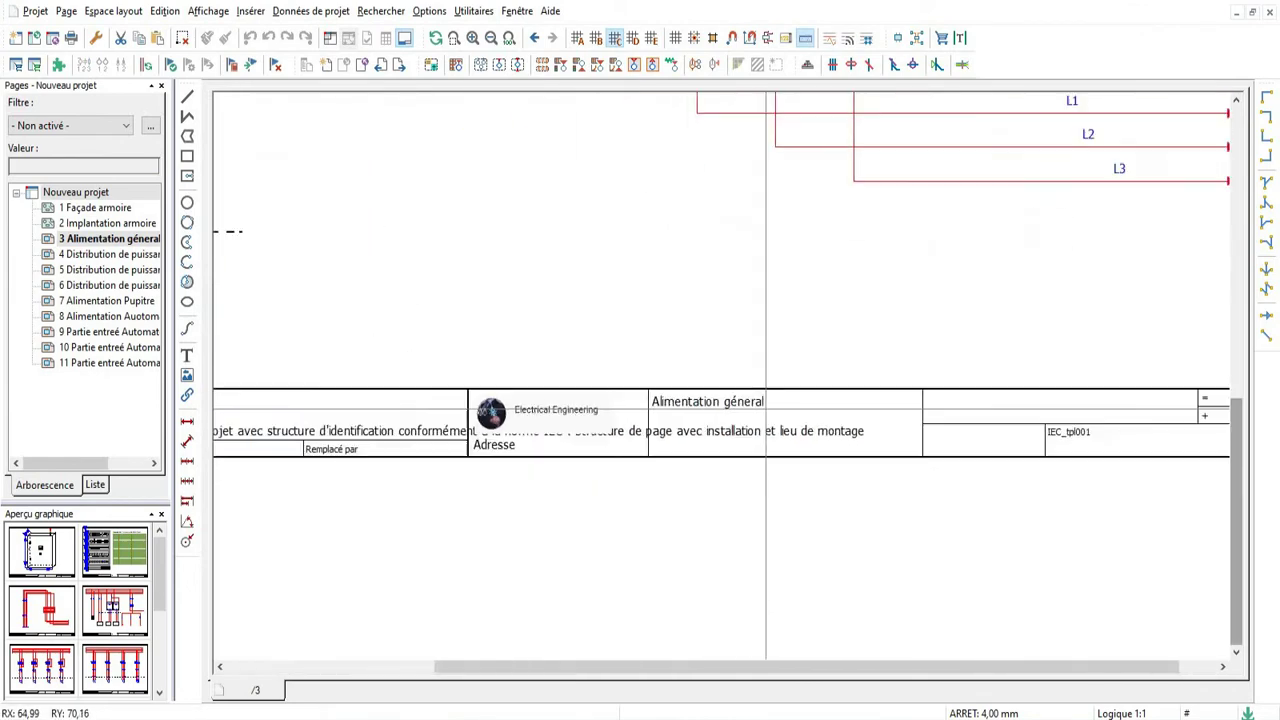
{"action": "scroll", "coordinate": [600, 418], "scroll_direction": "up", "scroll_amount": 3}
{"action": "scroll", "coordinate": [737, 420], "scroll_direction": "down", "scroll_amount": 2}
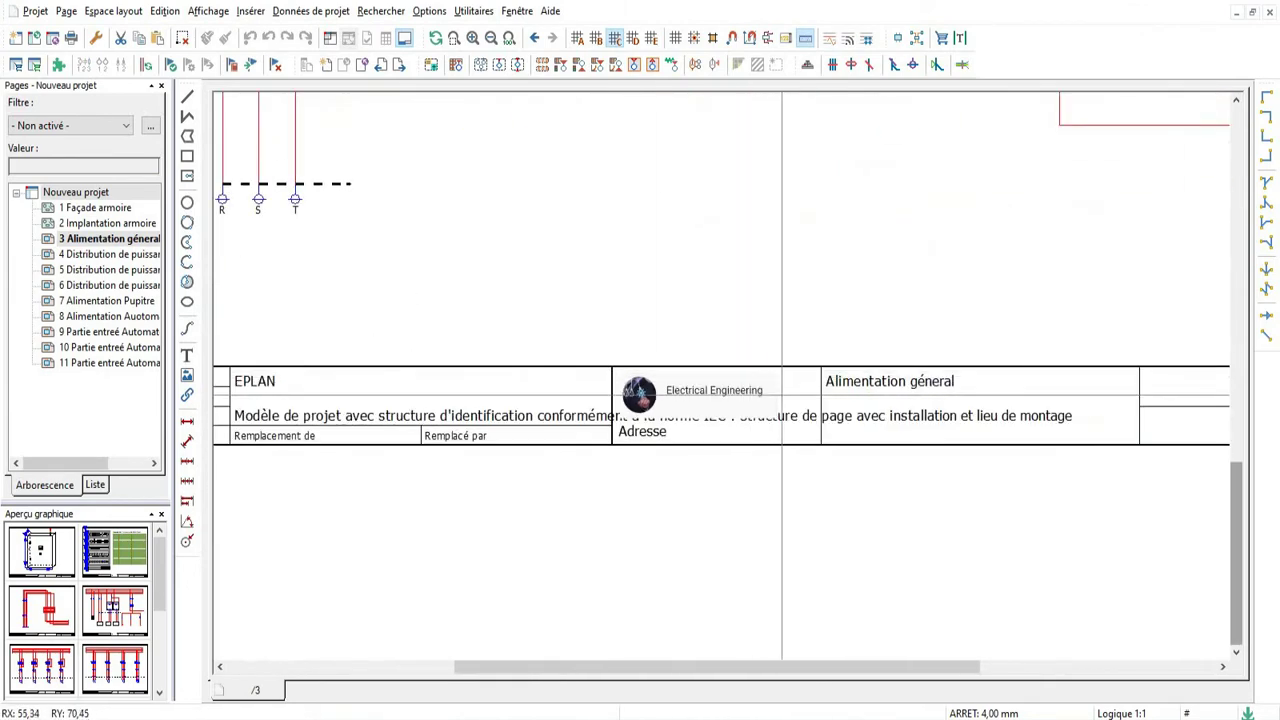
{"action": "scroll", "coordinate": [800, 421], "scroll_direction": "up", "scroll_amount": 2}
{"action": "scroll", "coordinate": [838, 422], "scroll_direction": "down", "scroll_amount": 3}
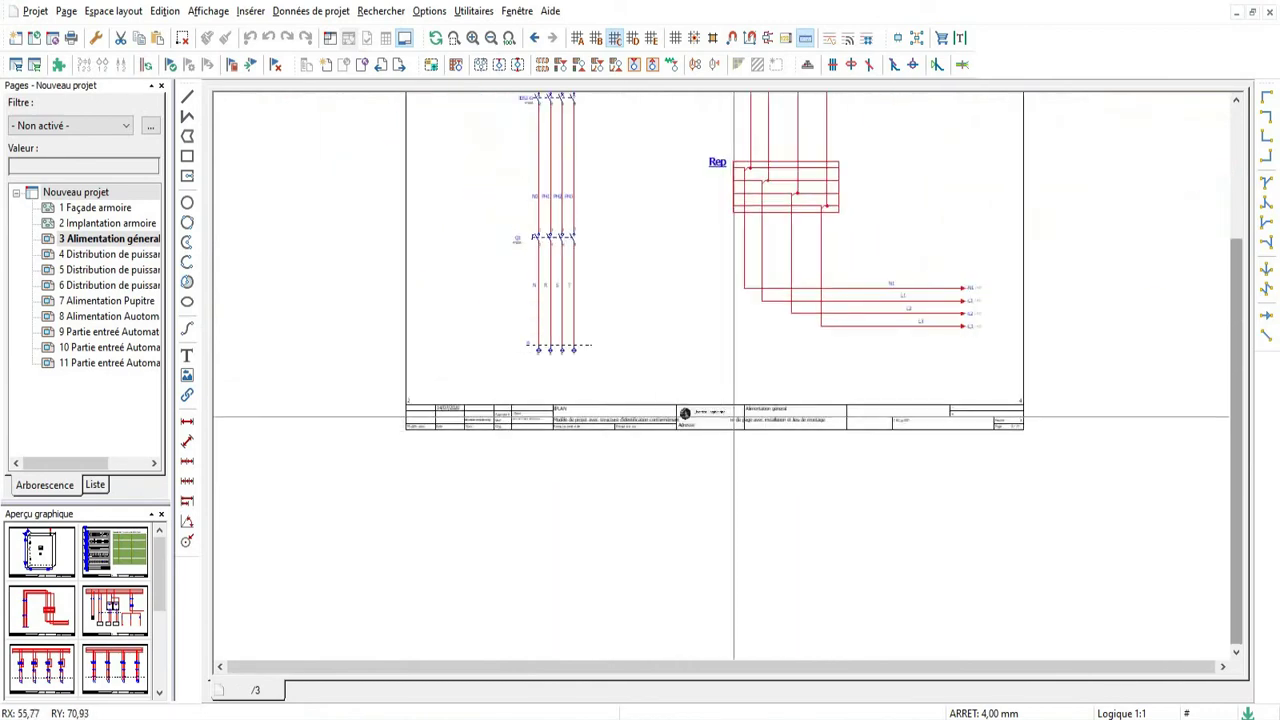
{"action": "scroll", "coordinate": [552, 424], "scroll_direction": "up", "scroll_amount": 2}
{"action": "scroll", "coordinate": [552, 420], "scroll_direction": "up", "scroll_amount": 4}
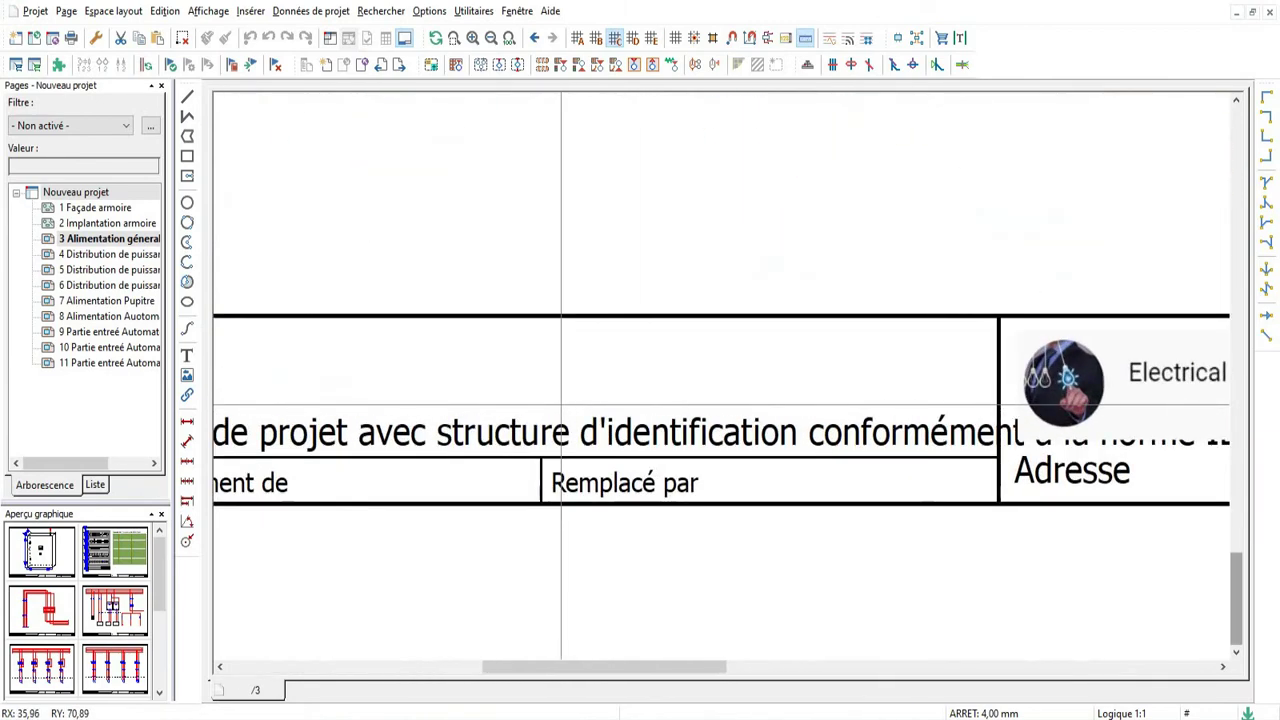
{"action": "scroll", "coordinate": [583, 418], "scroll_direction": "down", "scroll_amount": 1}
{"action": "scroll", "coordinate": [583, 418], "scroll_direction": "down", "scroll_amount": 2}
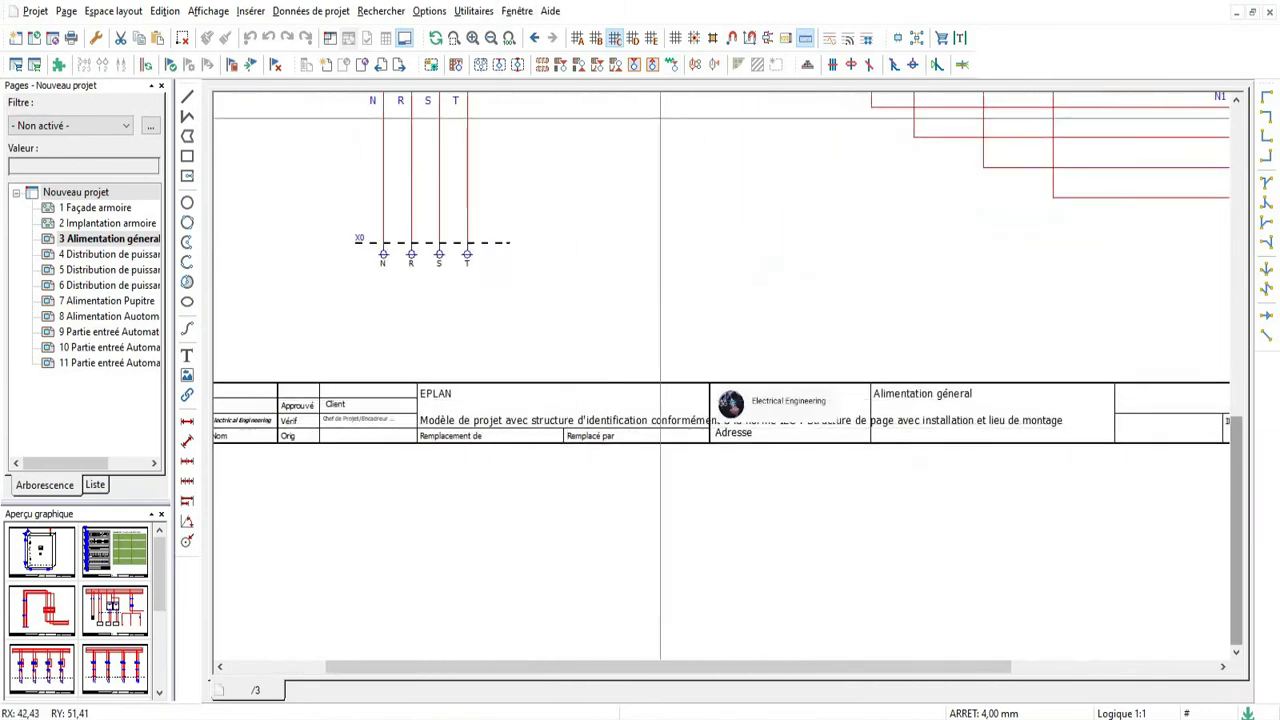
Step: Open the FN1_001-Copie title block from the ENG folder for editing
{"action": "left_click", "coordinate": [474, 11]}
{"action": "left_click", "coordinate": [474, 11]}
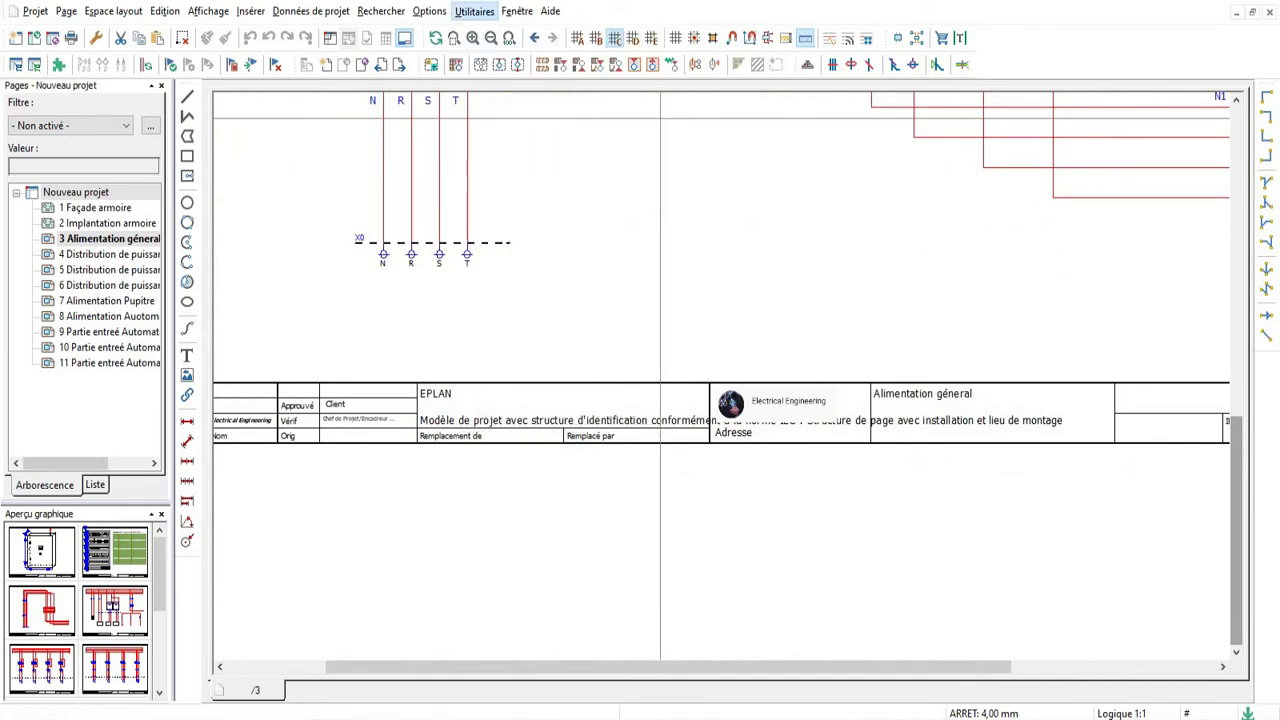
{"action": "left_click", "coordinate": [474, 11]}
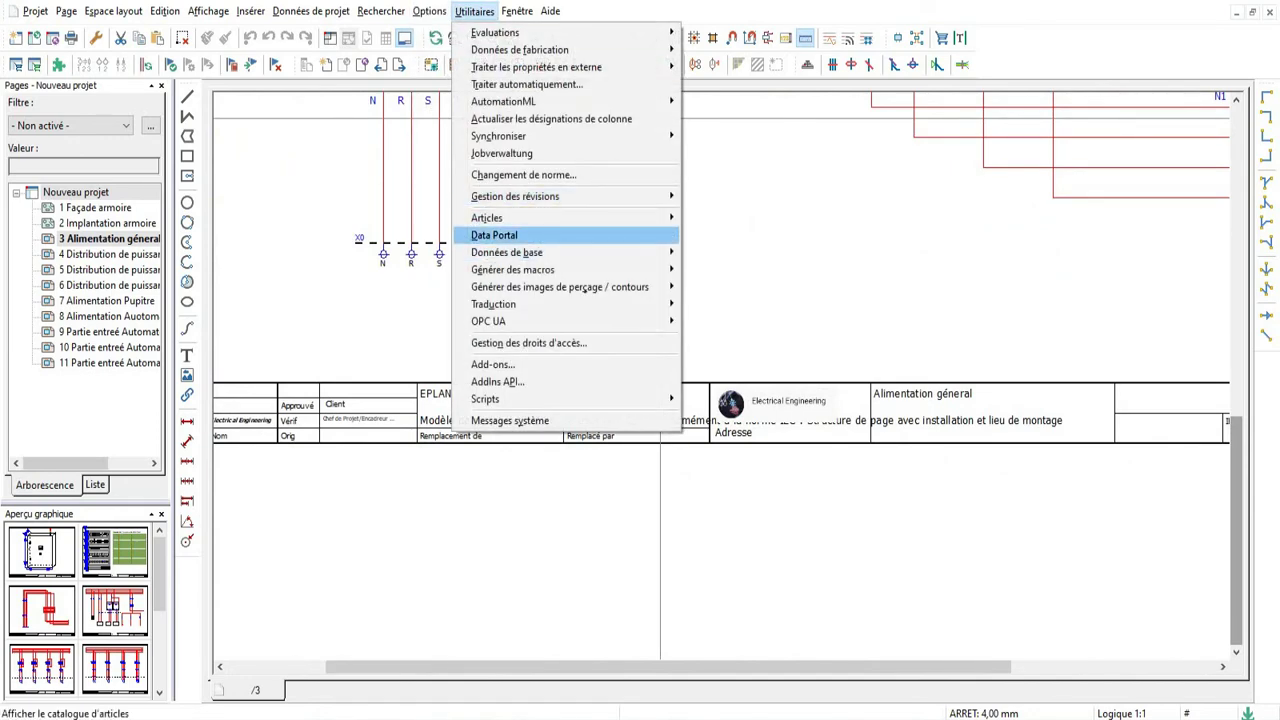
{"action": "mouse_move", "coordinate": [506, 252]}
{"action": "mouse_move", "coordinate": [718, 287]}
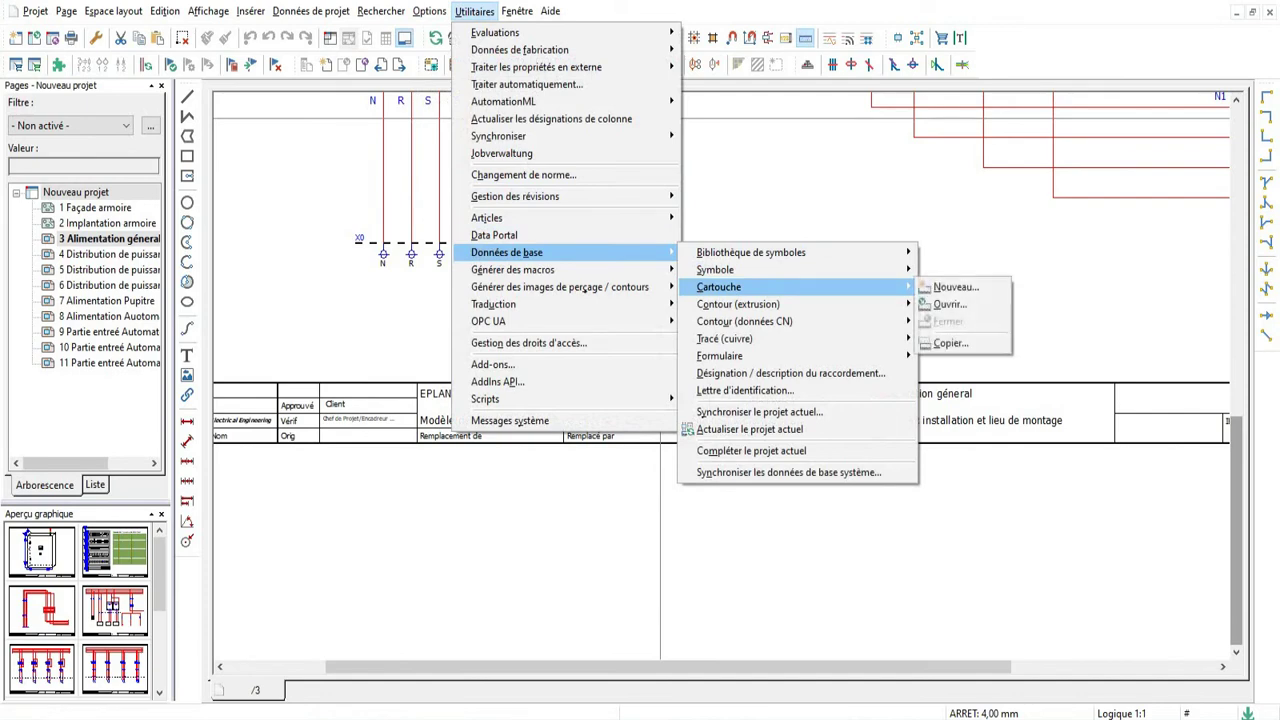
{"action": "left_click", "coordinate": [950, 304]}
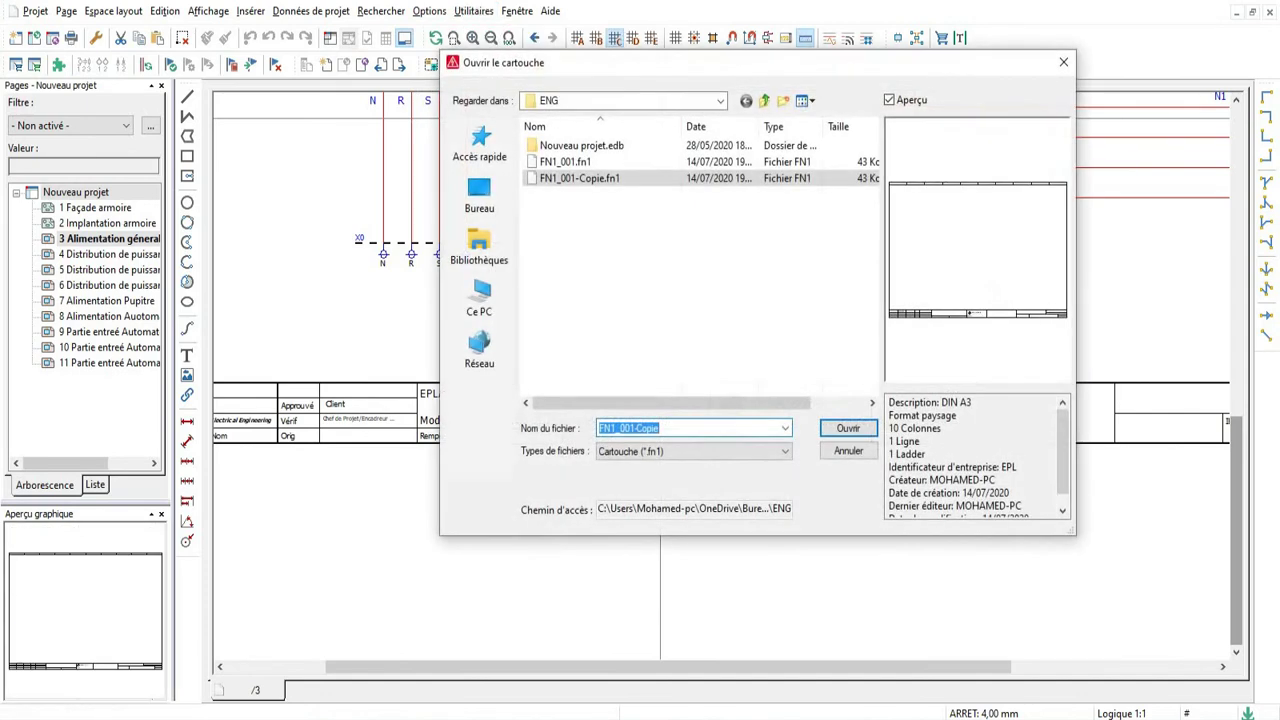
{"action": "double_click", "coordinate": [633, 178]}
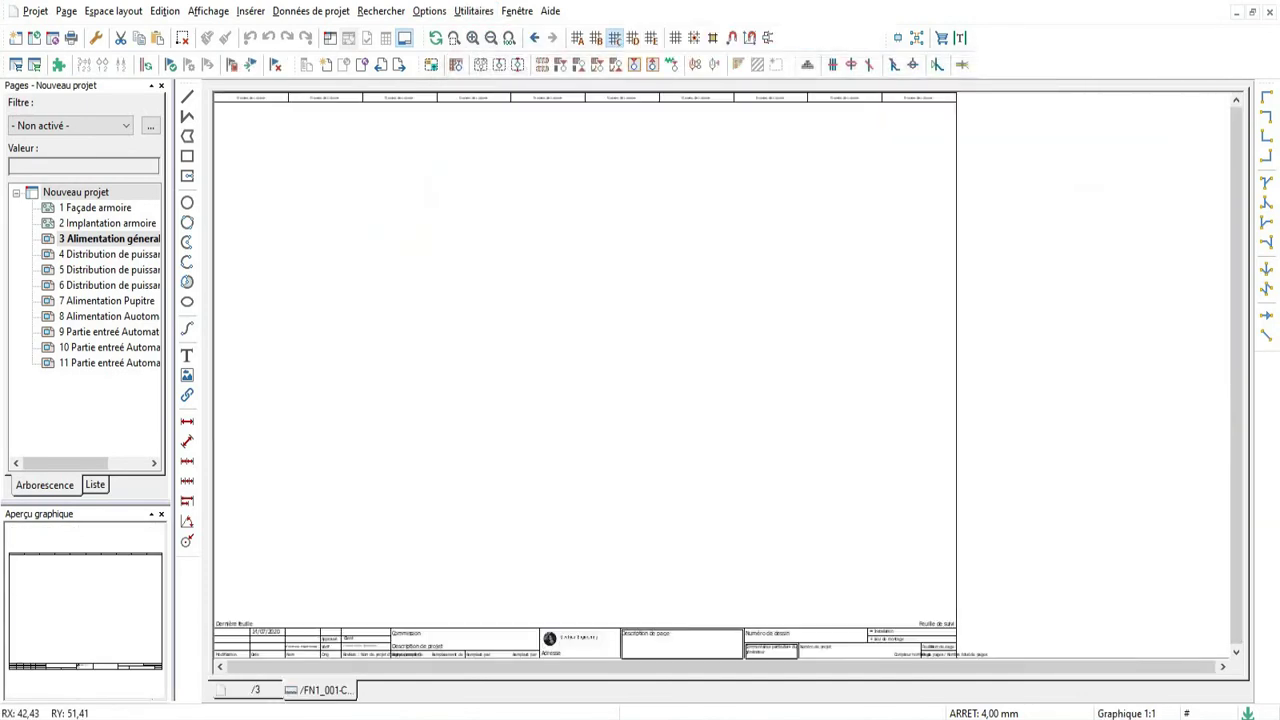
Step: Delete the Description de projet placeholder from the FN1_001-Copie title block
{"action": "scroll", "coordinate": [716, 274], "scroll_direction": "down", "scroll_amount": 2}
{"action": "scroll", "coordinate": [612, 400], "scroll_direction": "up", "scroll_amount": 4}
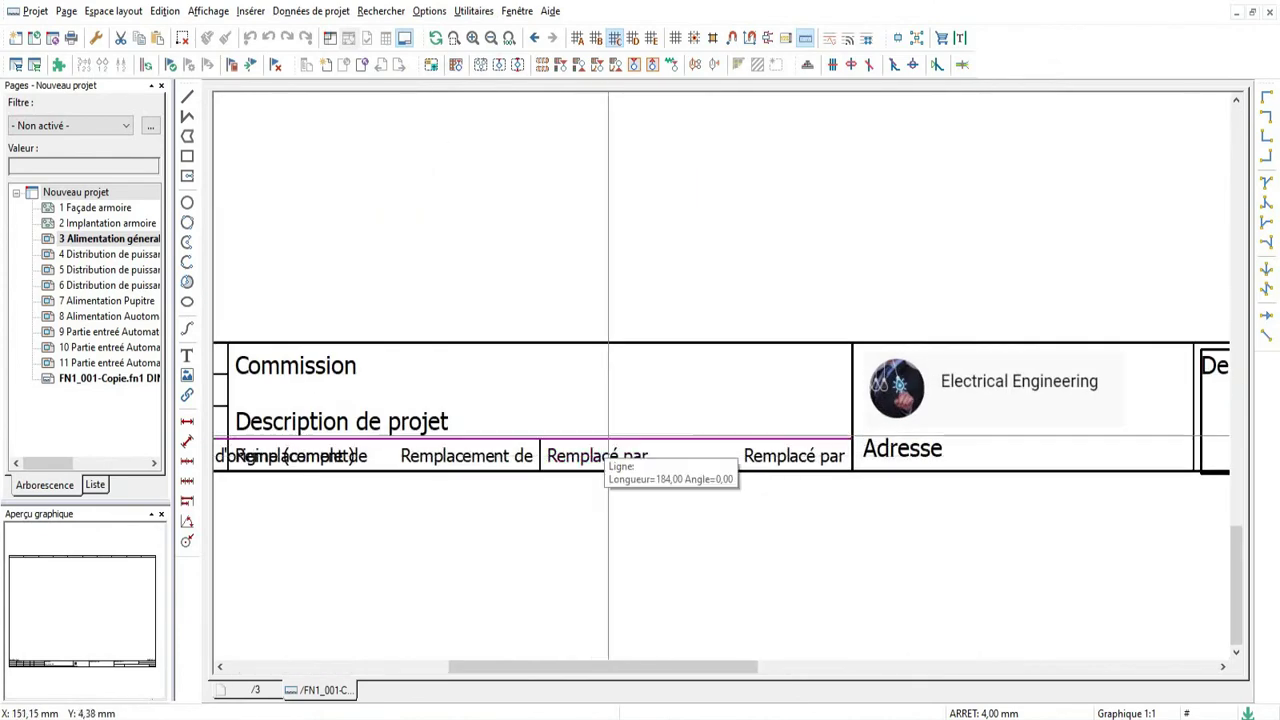
{"action": "scroll", "coordinate": [637, 408], "scroll_direction": "down", "scroll_amount": 1}
{"action": "scroll", "coordinate": [471, 415], "scroll_direction": "down", "scroll_amount": 1}
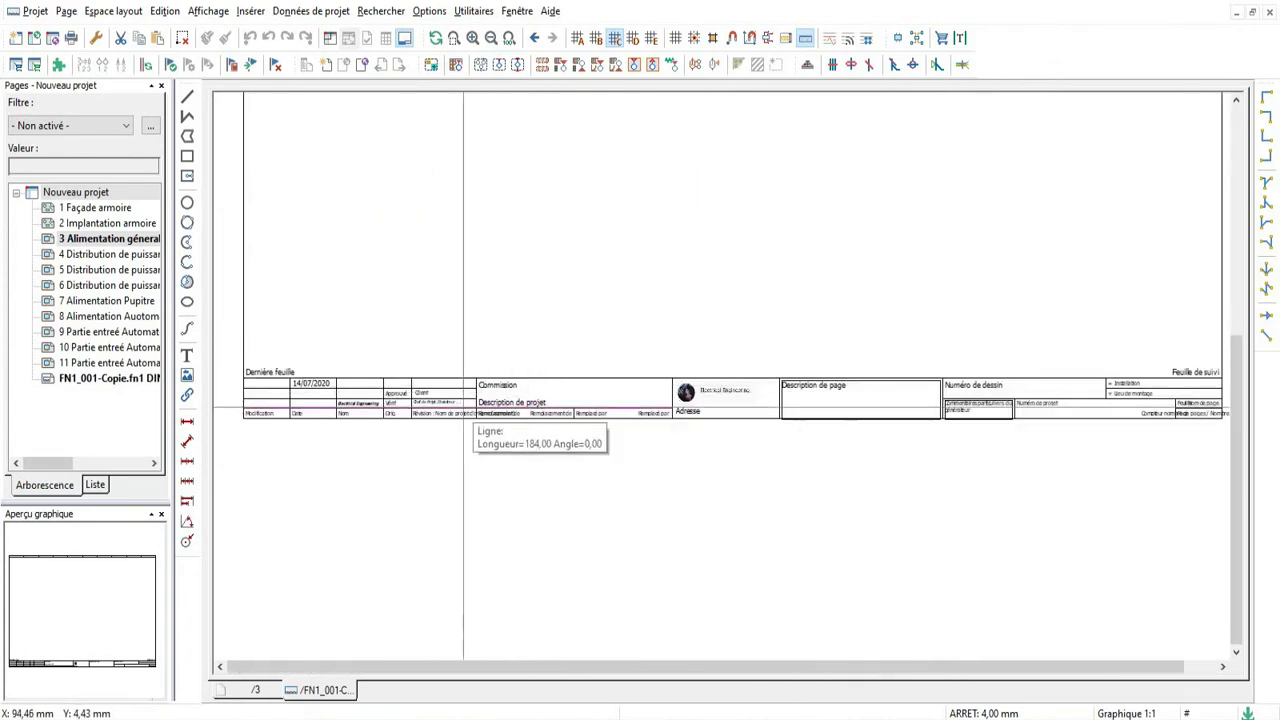
{"action": "scroll", "coordinate": [450, 415], "scroll_direction": "up", "scroll_amount": 2}
{"action": "scroll", "coordinate": [422, 415], "scroll_direction": "up", "scroll_amount": 1}
{"action": "scroll", "coordinate": [528, 405], "scroll_direction": "down", "scroll_amount": 2}
{"action": "scroll", "coordinate": [706, 490], "scroll_direction": "down", "scroll_amount": 1}
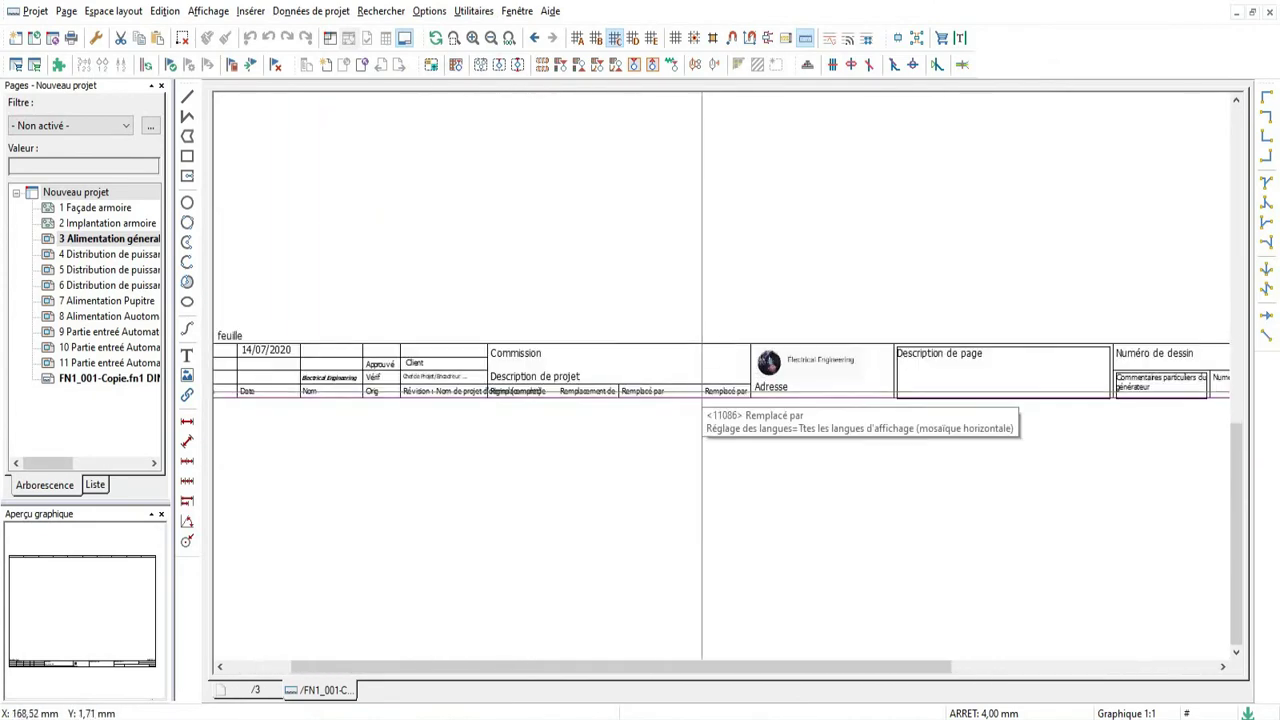
{"action": "scroll", "coordinate": [587, 362], "scroll_direction": "up", "scroll_amount": 3}
{"action": "left_click", "coordinate": [500, 380]}
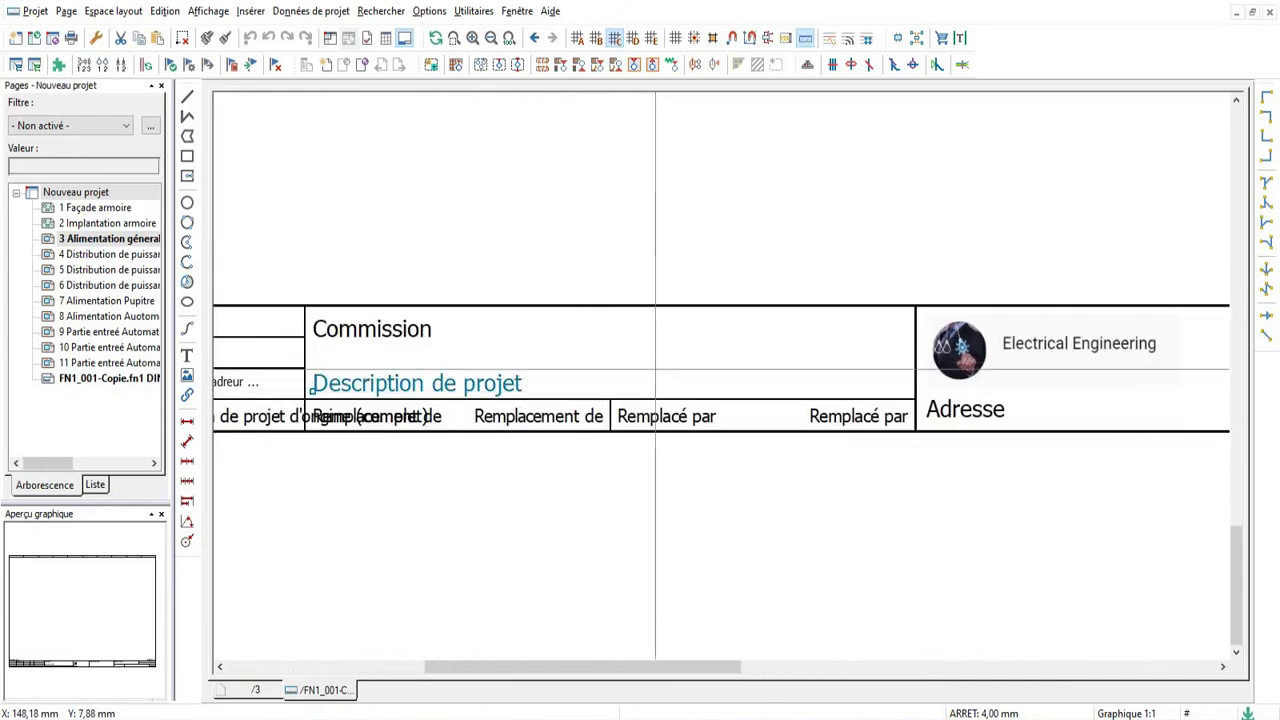
{"action": "scroll", "coordinate": [655, 369], "scroll_direction": "down", "scroll_amount": 2}
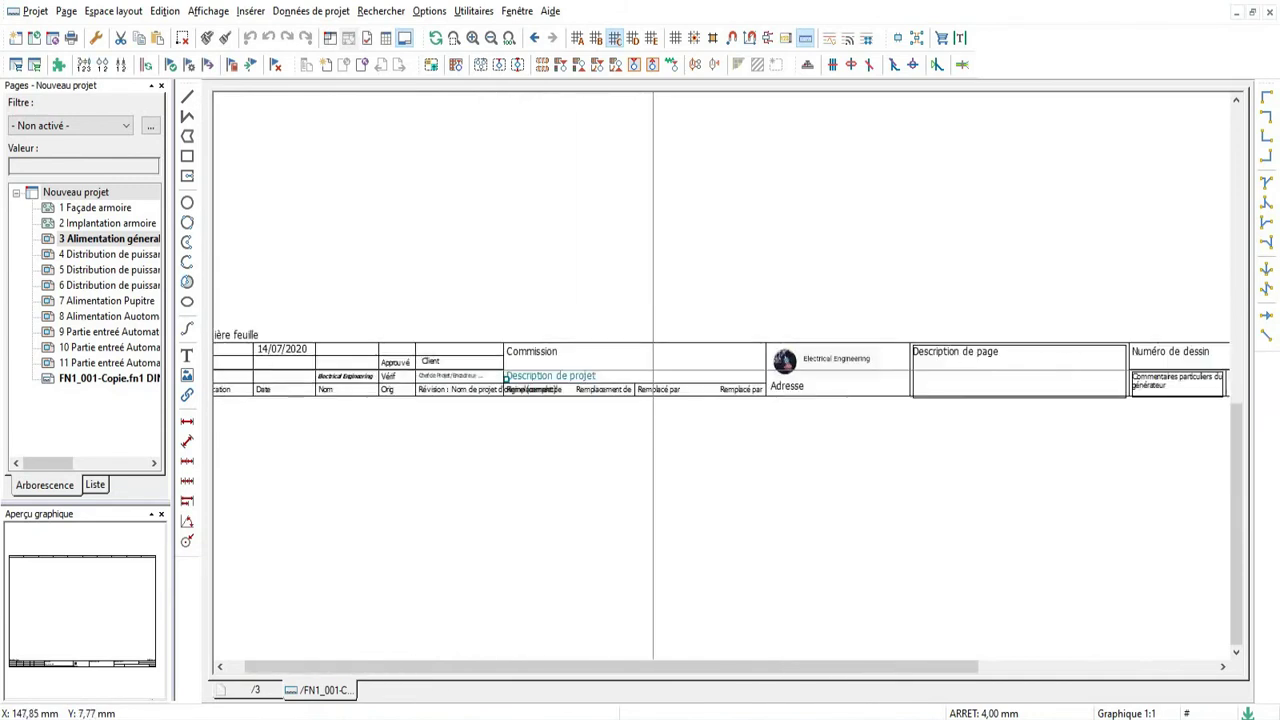
{"action": "key", "text": "Delete"}
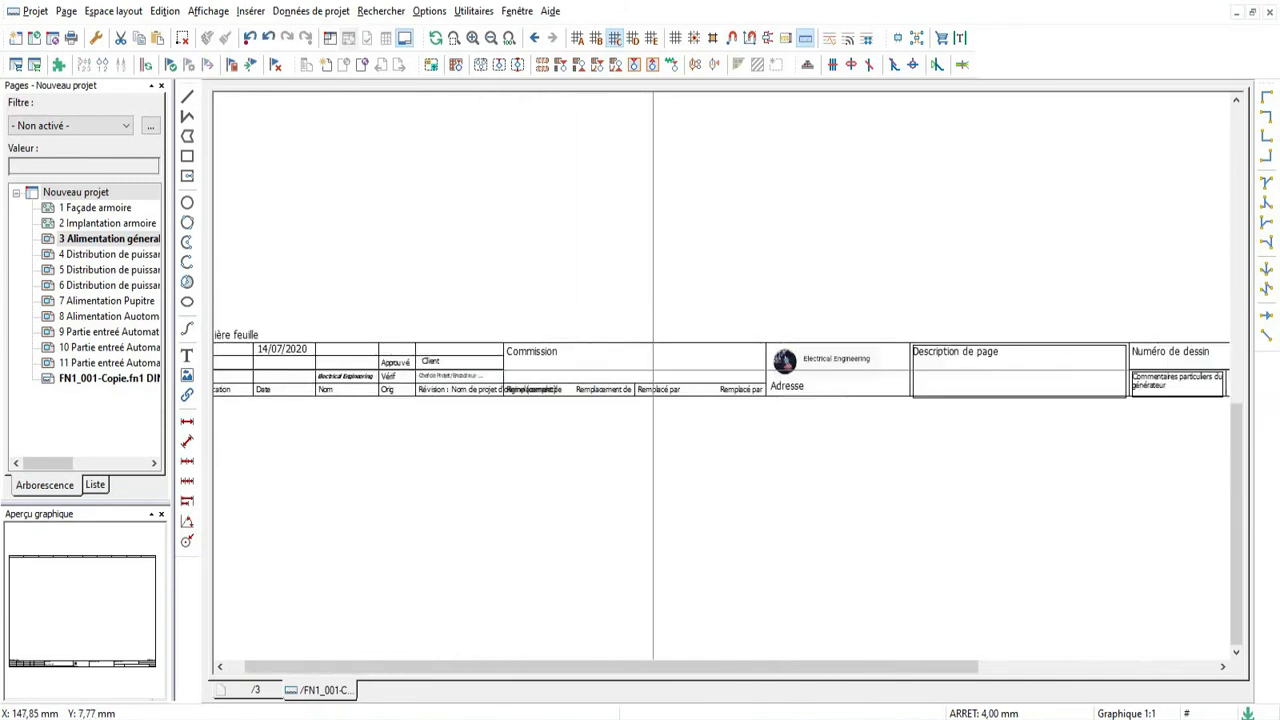
Step: Delete the Commission placeholder above the Remplacement de fields in the title block
{"action": "left_click", "coordinate": [547, 355]}
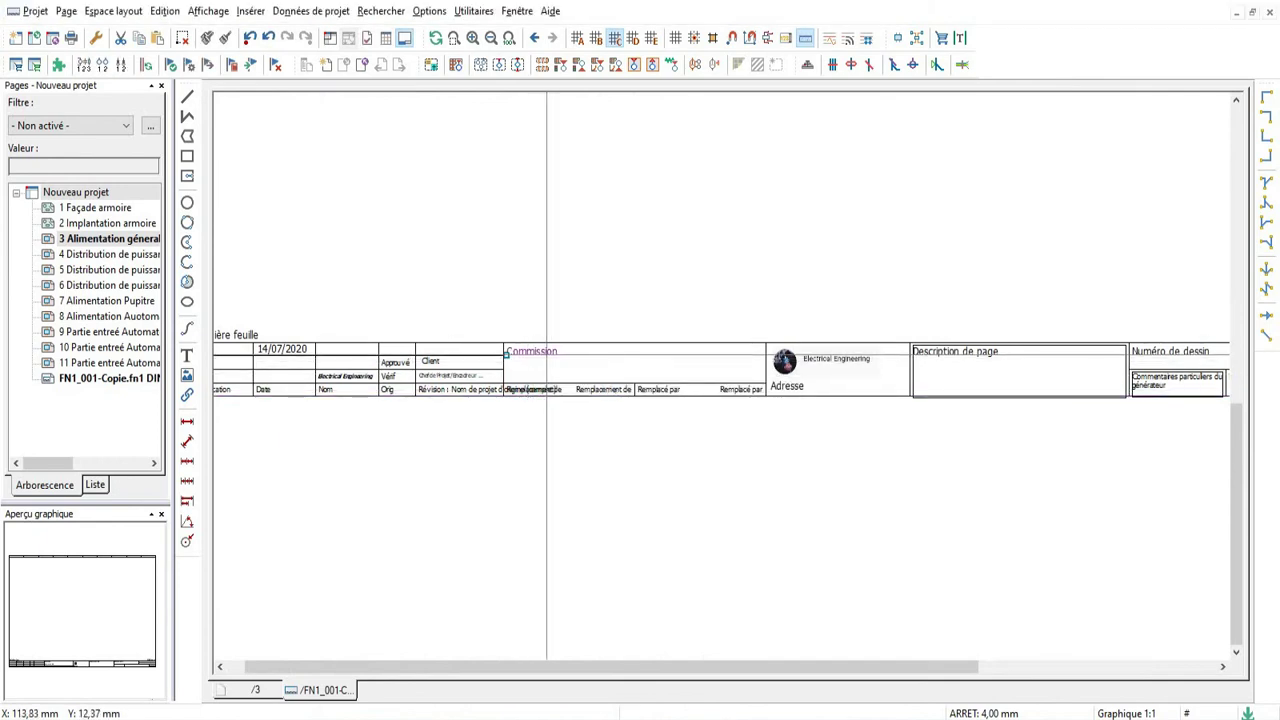
{"action": "scroll", "coordinate": [540, 374], "scroll_direction": "up", "scroll_amount": 2}
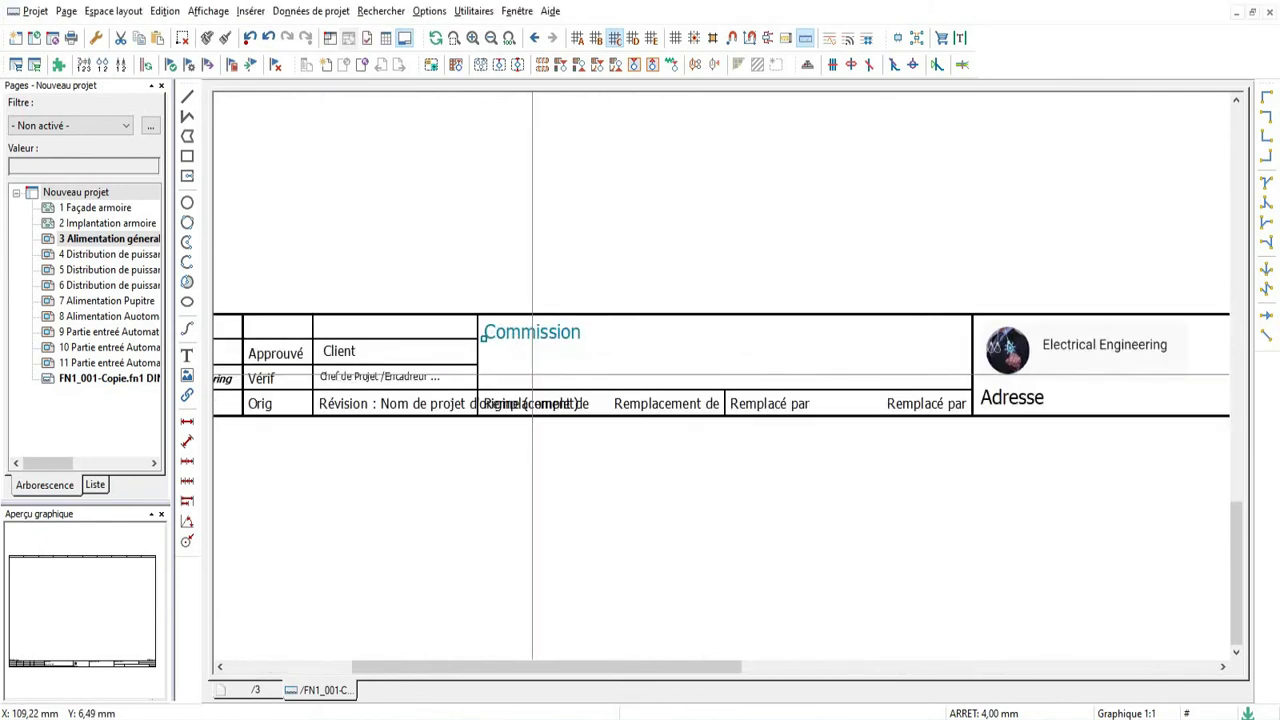
{"action": "scroll", "coordinate": [620, 312], "scroll_direction": "down", "scroll_amount": 2}
{"action": "scroll", "coordinate": [820, 410], "scroll_direction": "up", "scroll_amount": 1}
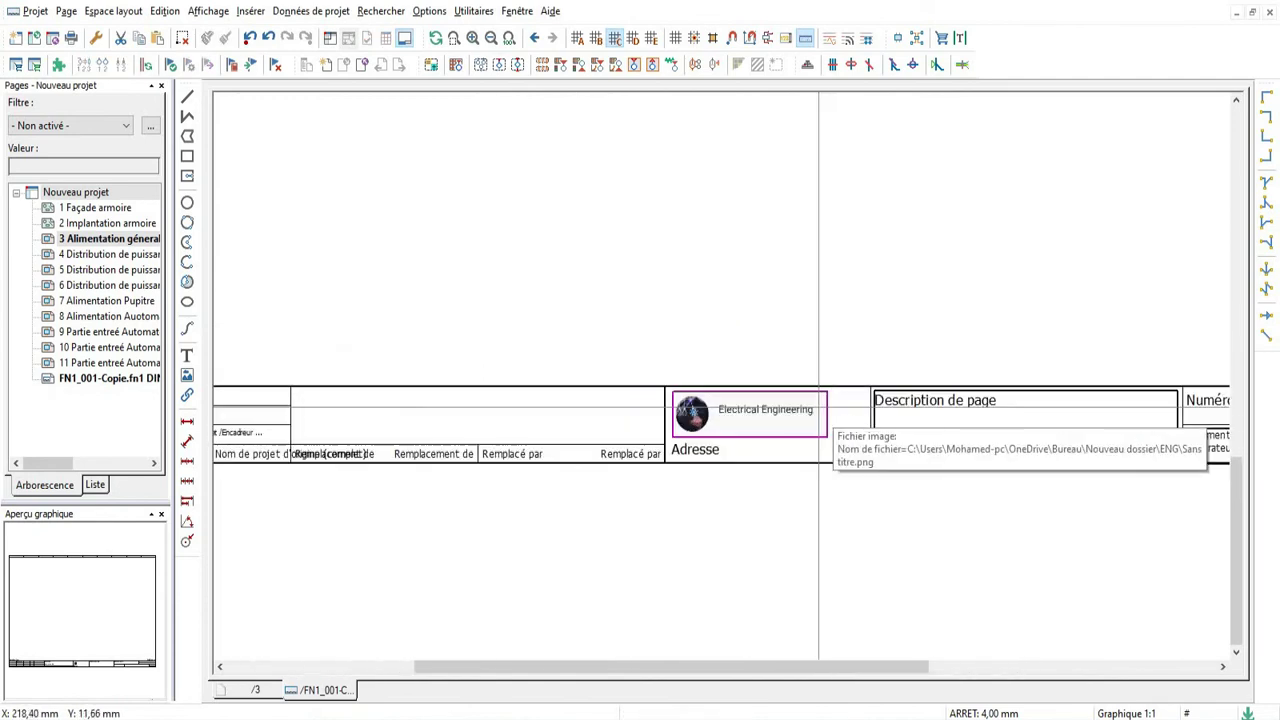
Step: Move the Electrical Engineering logo and the Adresse placeholder into the empty cell above the Remplacement de and Remplacé par fields
{"action": "mouse_move", "coordinate": [749, 420]}
{"action": "left_mouse_down"}
{"action": "mouse_move", "coordinate": [362, 420]}
{"action": "mouse_move", "coordinate": [381, 414]}
{"action": "left_mouse_up"}
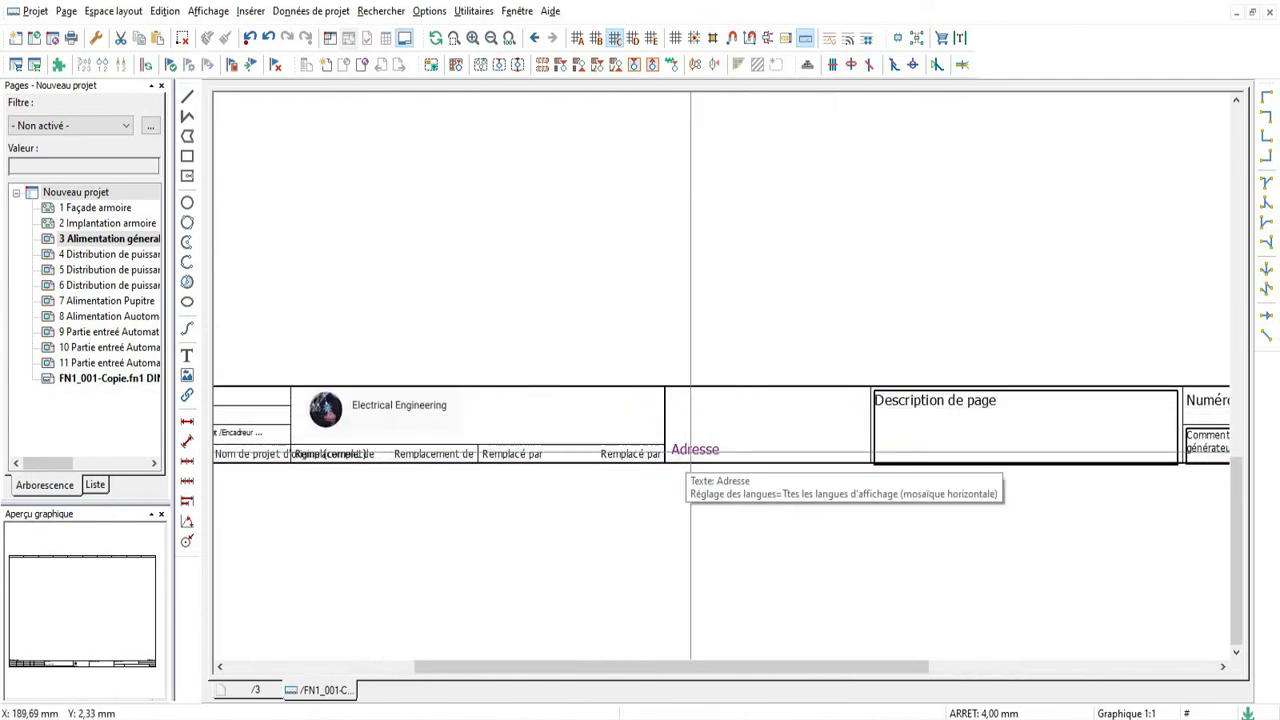
{"action": "left_click_drag", "start_coordinate": [690, 455], "coordinate": [497, 401]}
{"action": "scroll", "coordinate": [778, 452], "scroll_direction": "up", "scroll_amount": 2}
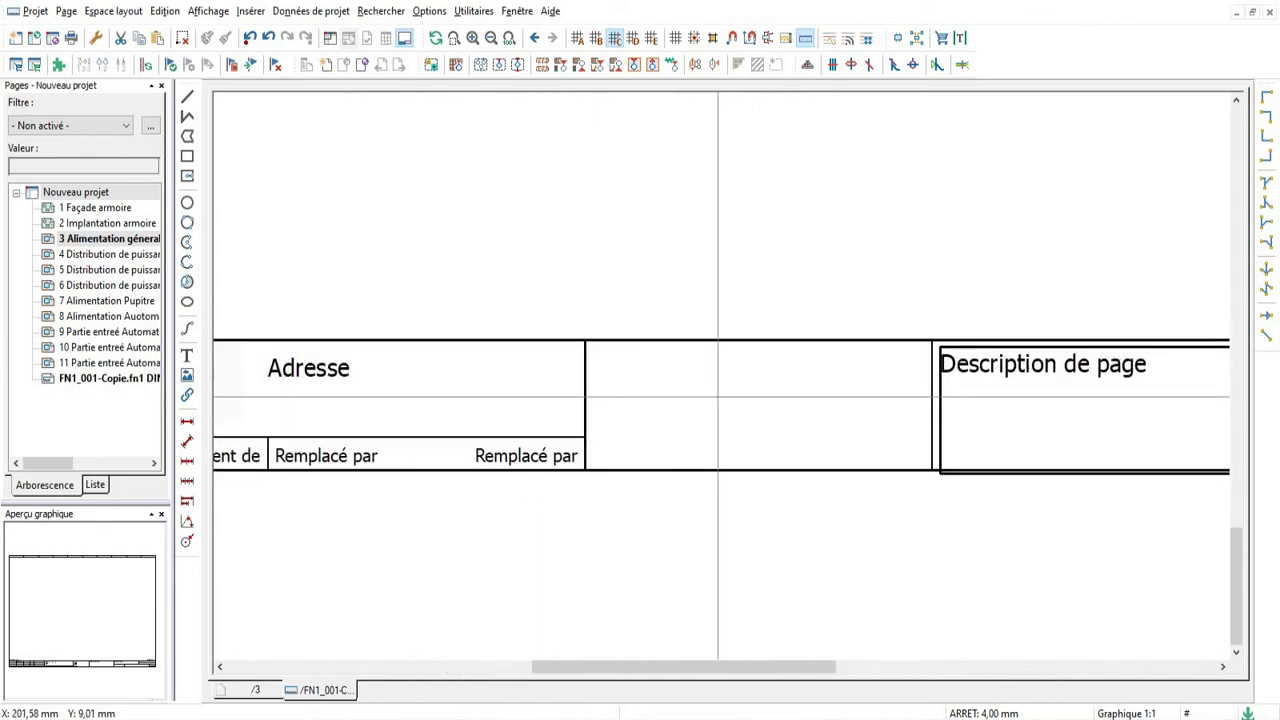
{"action": "scroll", "coordinate": [718, 396], "scroll_direction": "down", "scroll_amount": 3}
{"action": "scroll", "coordinate": [522, 430], "scroll_direction": "up", "scroll_amount": 2}
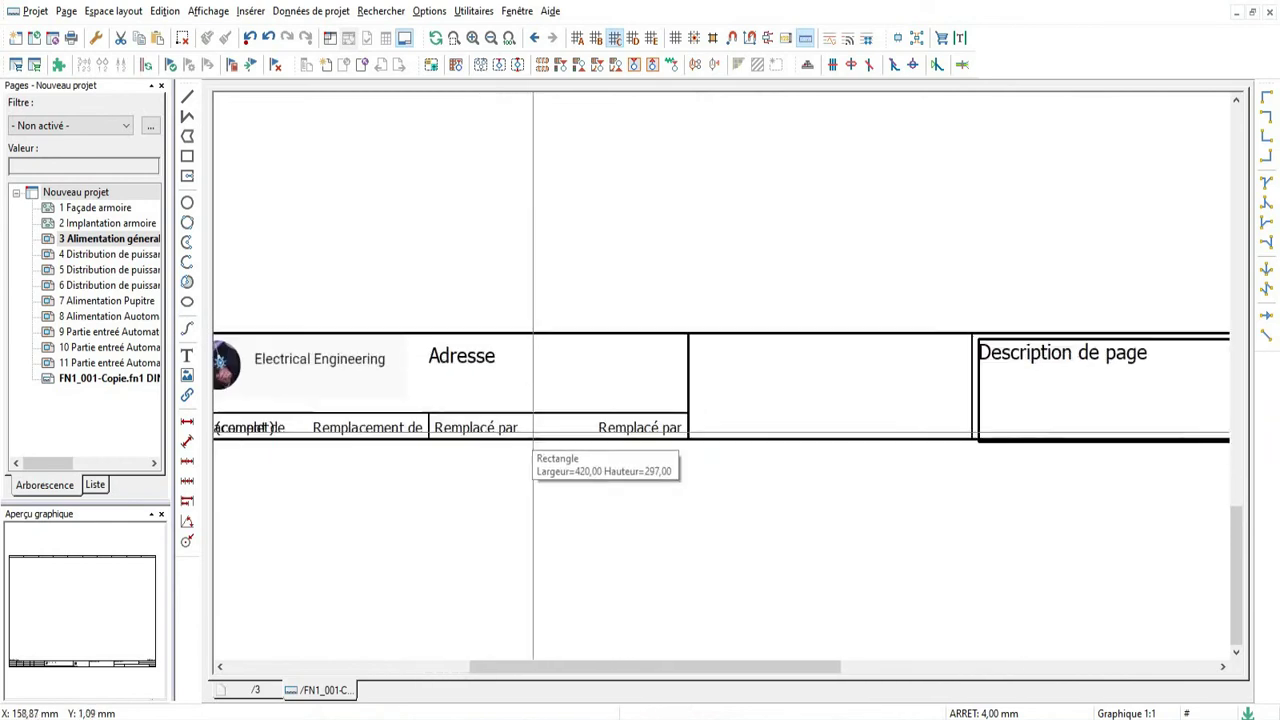
Step: Delete the Remplacé par, Remplacement de and Nom de projet d'origine placeholders from the row below the logo
{"action": "left_click", "coordinate": [645, 430]}
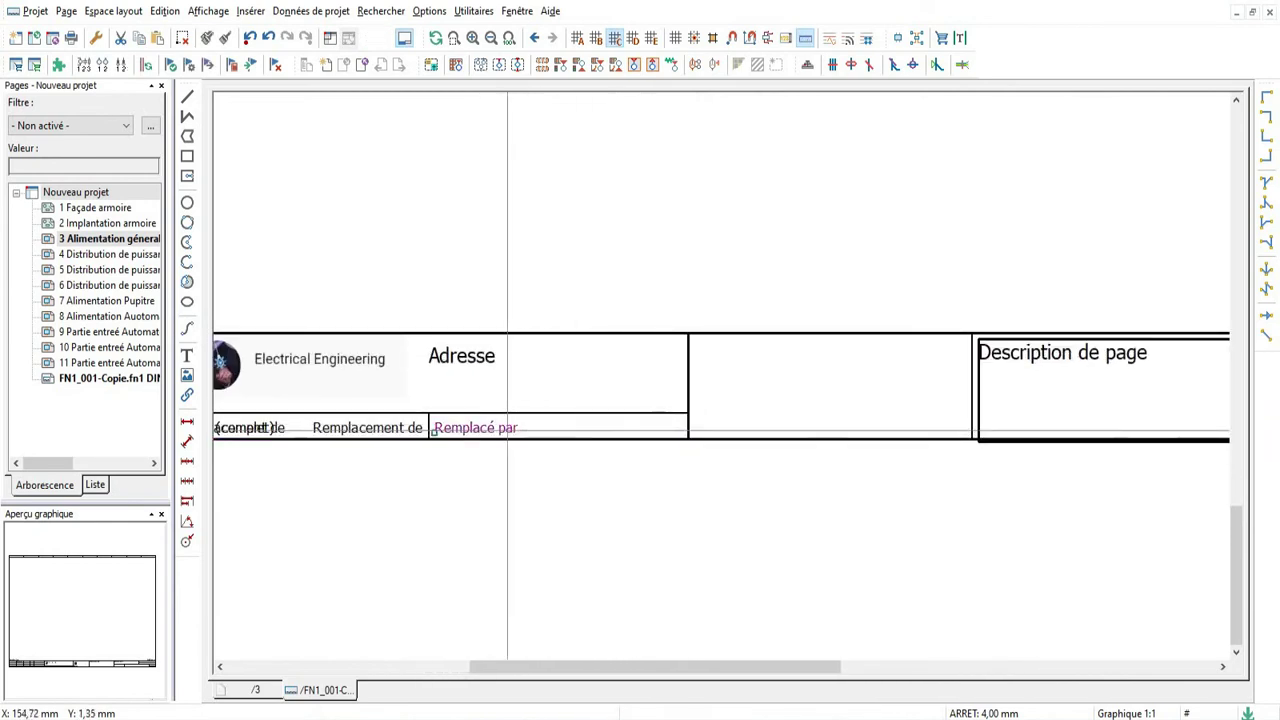
{"action": "key", "text": "Delete"}
{"action": "scroll", "coordinate": [602, 423], "scroll_direction": "down", "scroll_amount": 3}
{"action": "scroll", "coordinate": [402, 428], "scroll_direction": "up", "scroll_amount": 2}
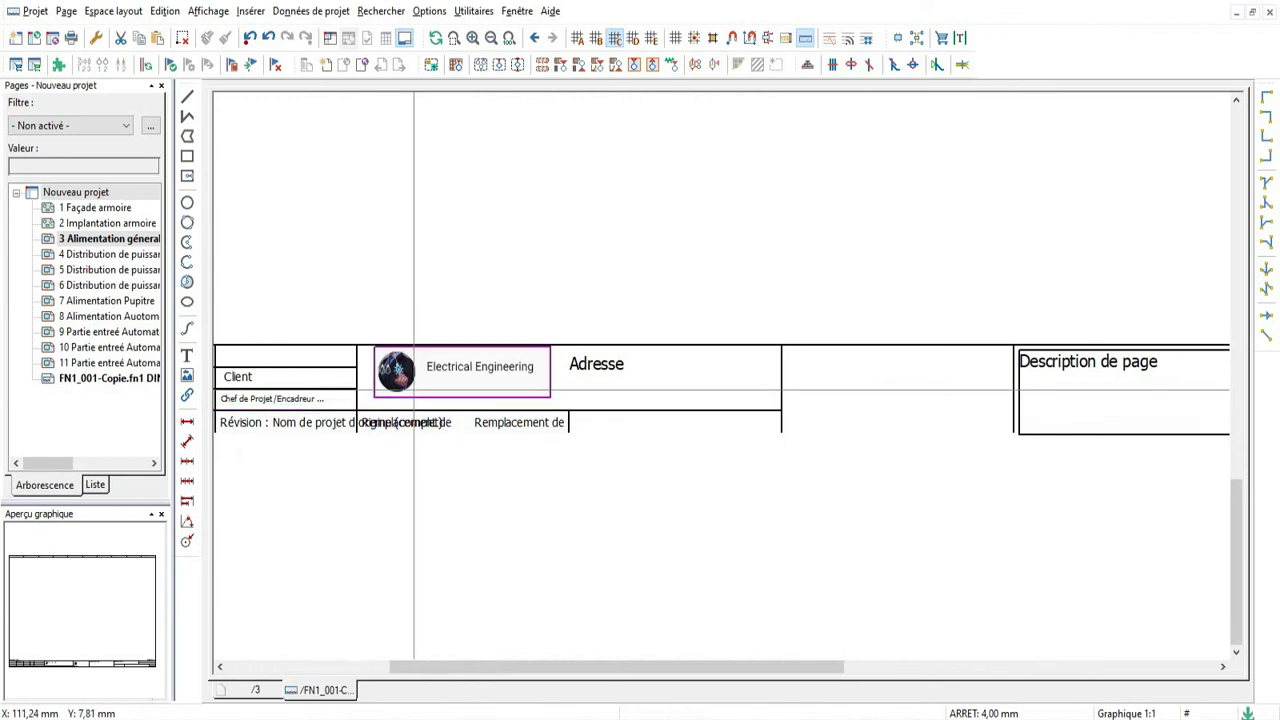
{"action": "key", "text": "Delete"}
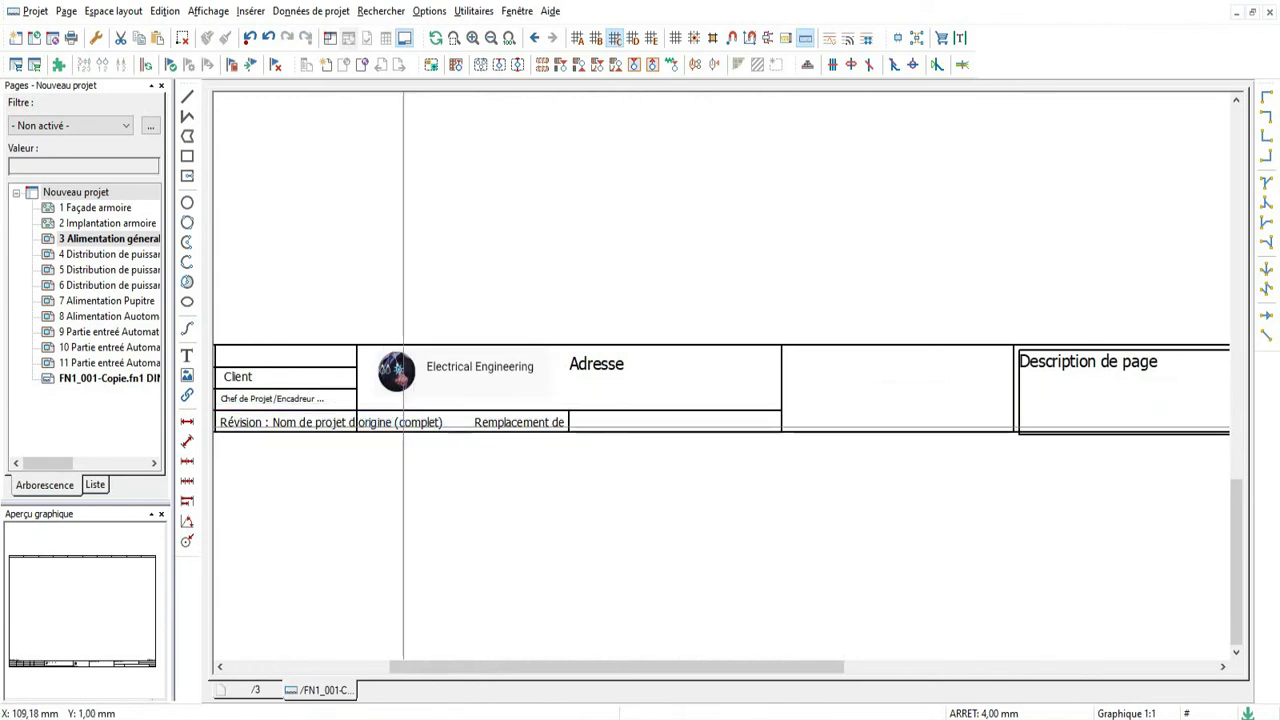
{"action": "left_click", "coordinate": [434, 419]}
{"action": "key", "text": "Delete"}
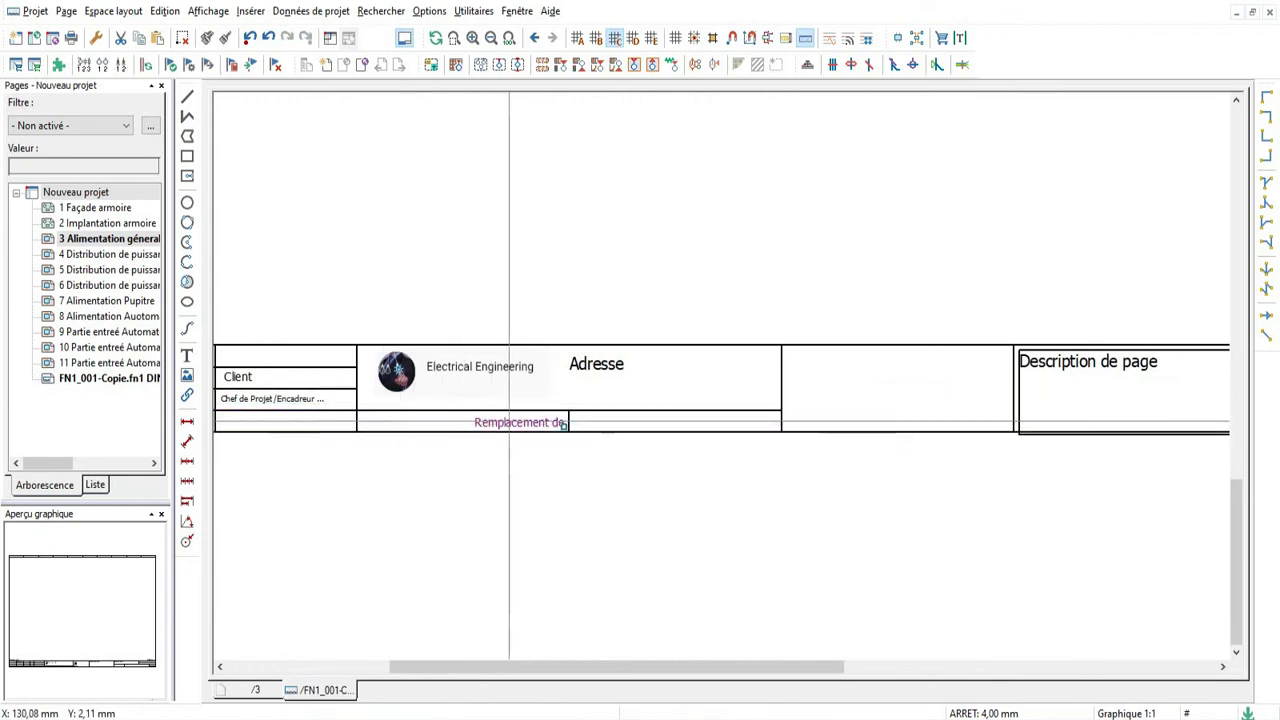
{"action": "key", "text": "Delete"}
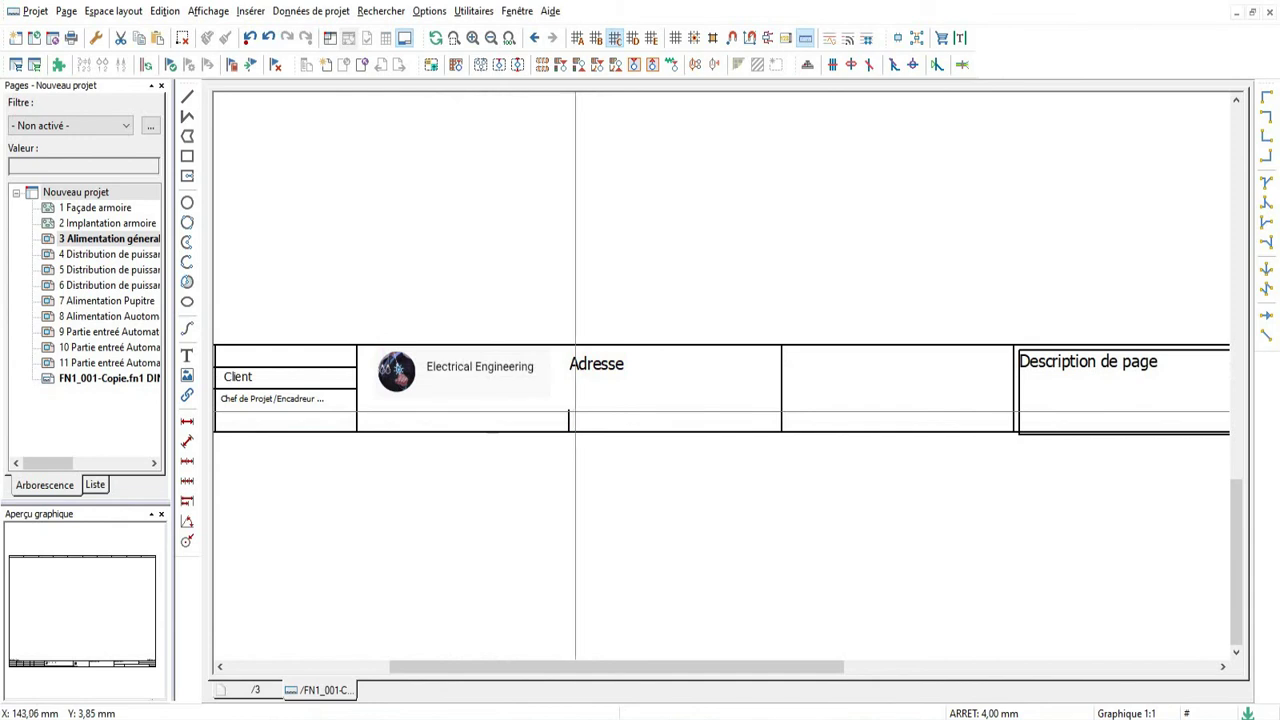
Step: Shorten the horizontal line below the logo so it ends at the logo cell's left border, and delete the short vertical divider
{"action": "scroll", "coordinate": [575, 411], "scroll_direction": "down", "scroll_amount": 2}
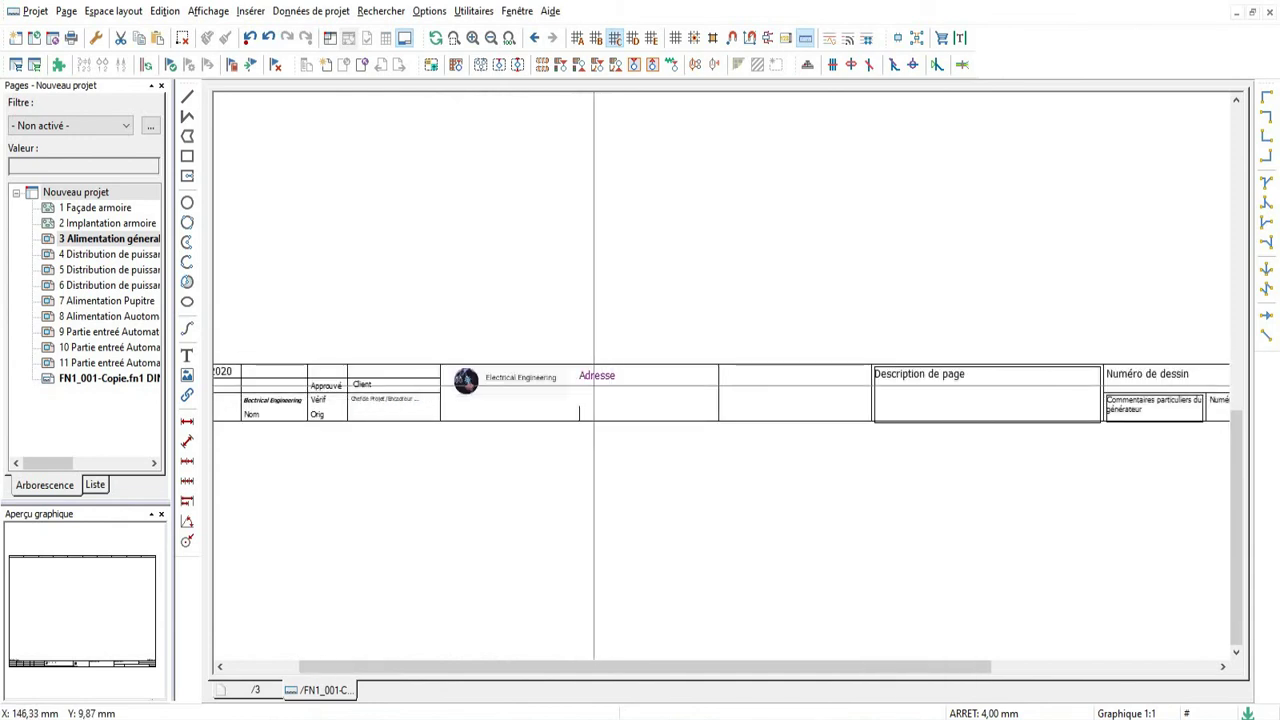
{"action": "scroll", "coordinate": [594, 410], "scroll_direction": "up", "scroll_amount": 2}
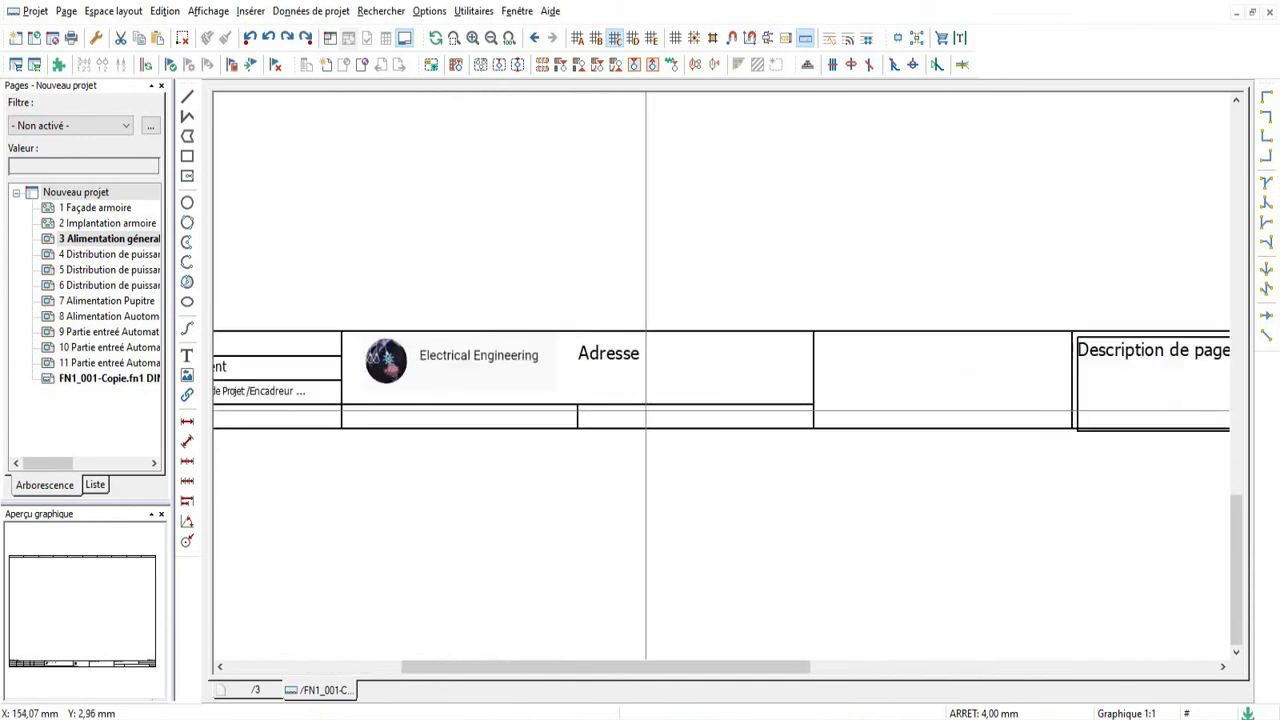
{"action": "left_click", "coordinate": [813, 405]}
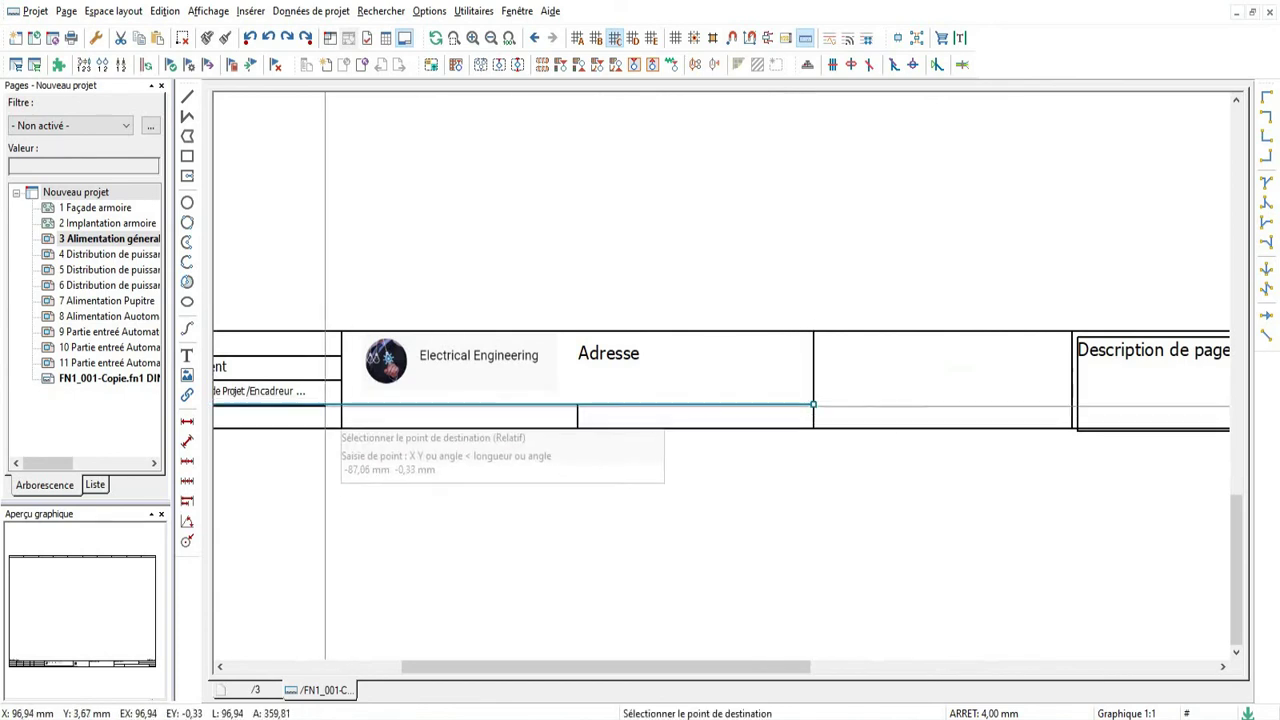
{"action": "left_click", "coordinate": [338, 406]}
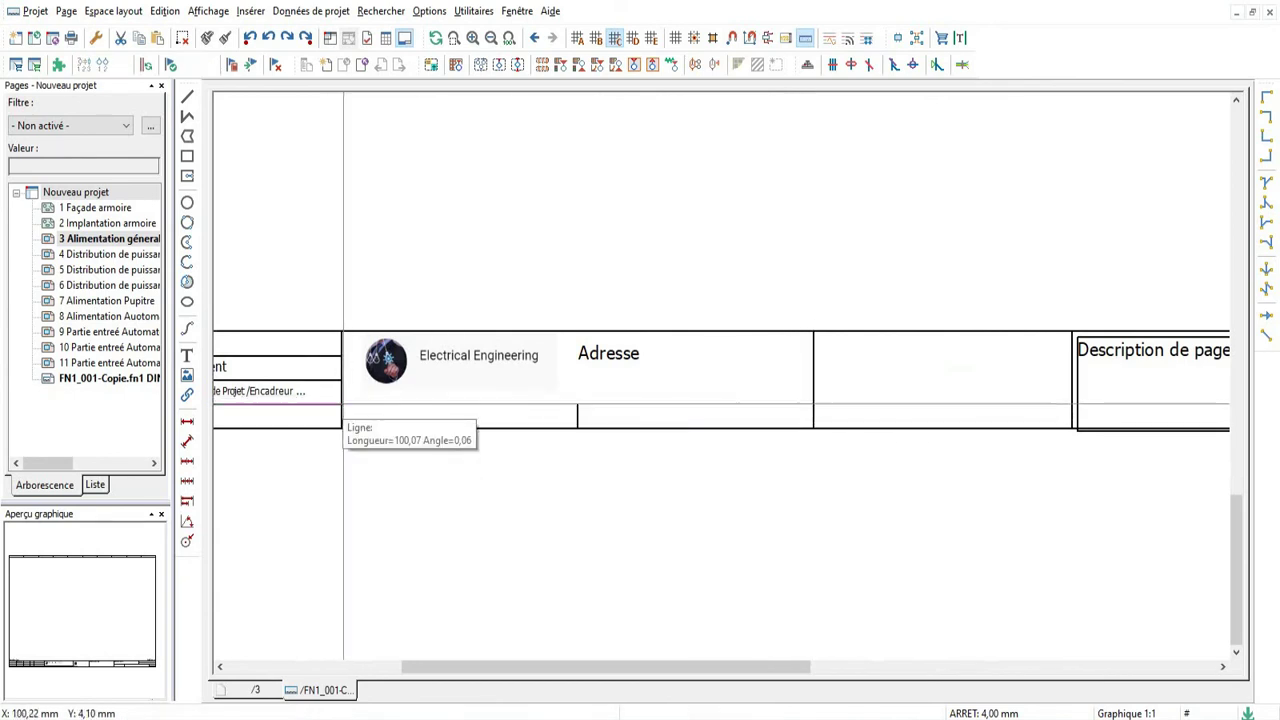
{"action": "left_click", "coordinate": [576, 412]}
{"action": "left_click", "coordinate": [575, 412]}
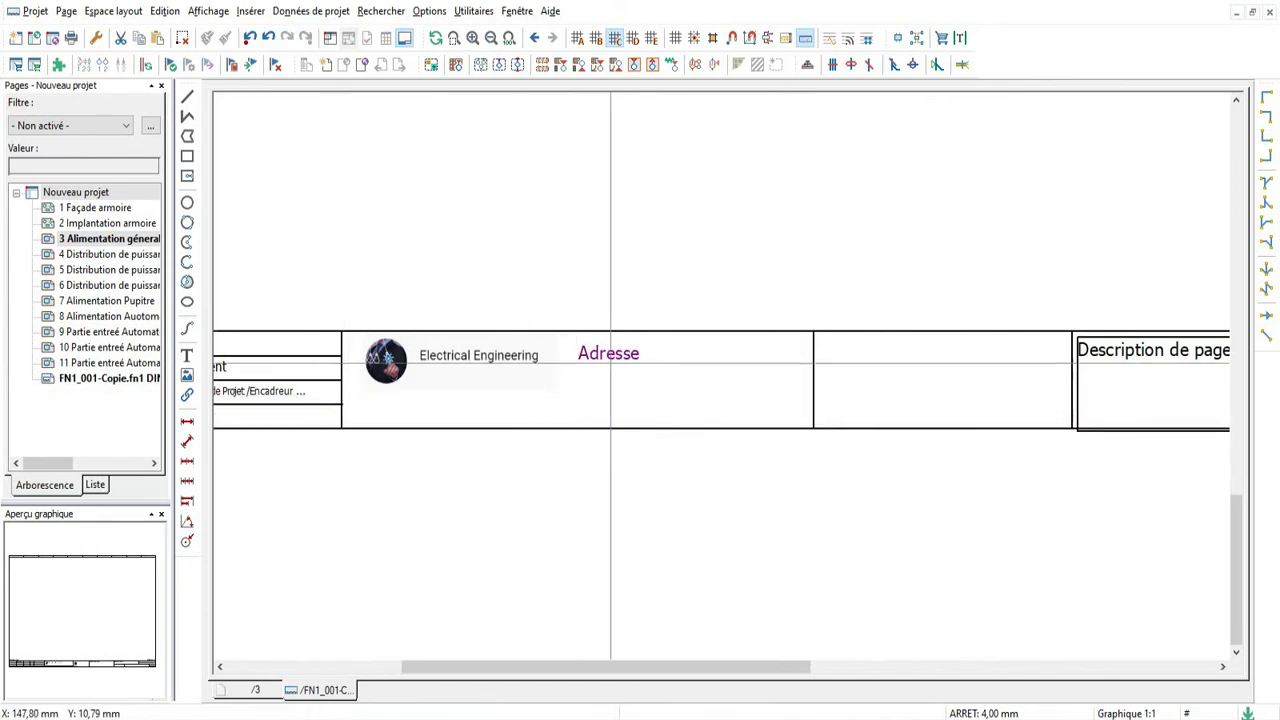
Step: Turn off proportional scaling for the logo image and stretch its lower edge further down in its cell
{"action": "left_click", "coordinate": [465, 390]}
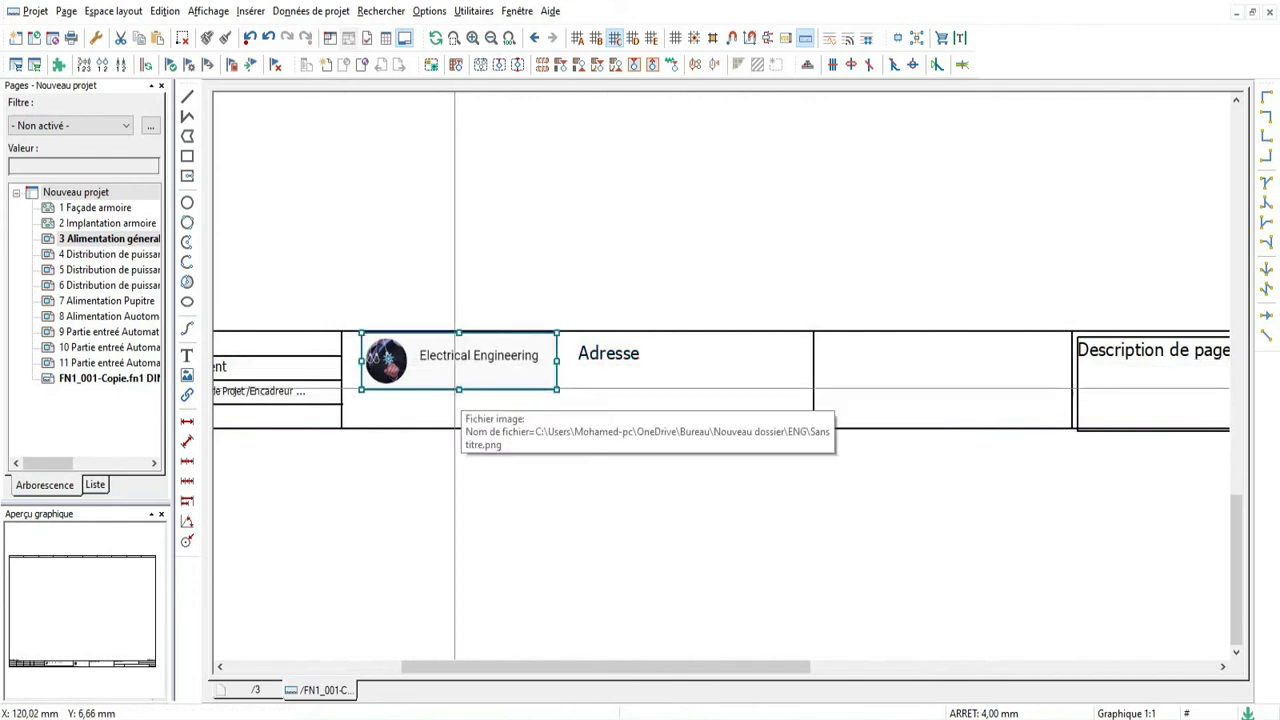
{"action": "double_click", "coordinate": [459, 372]}
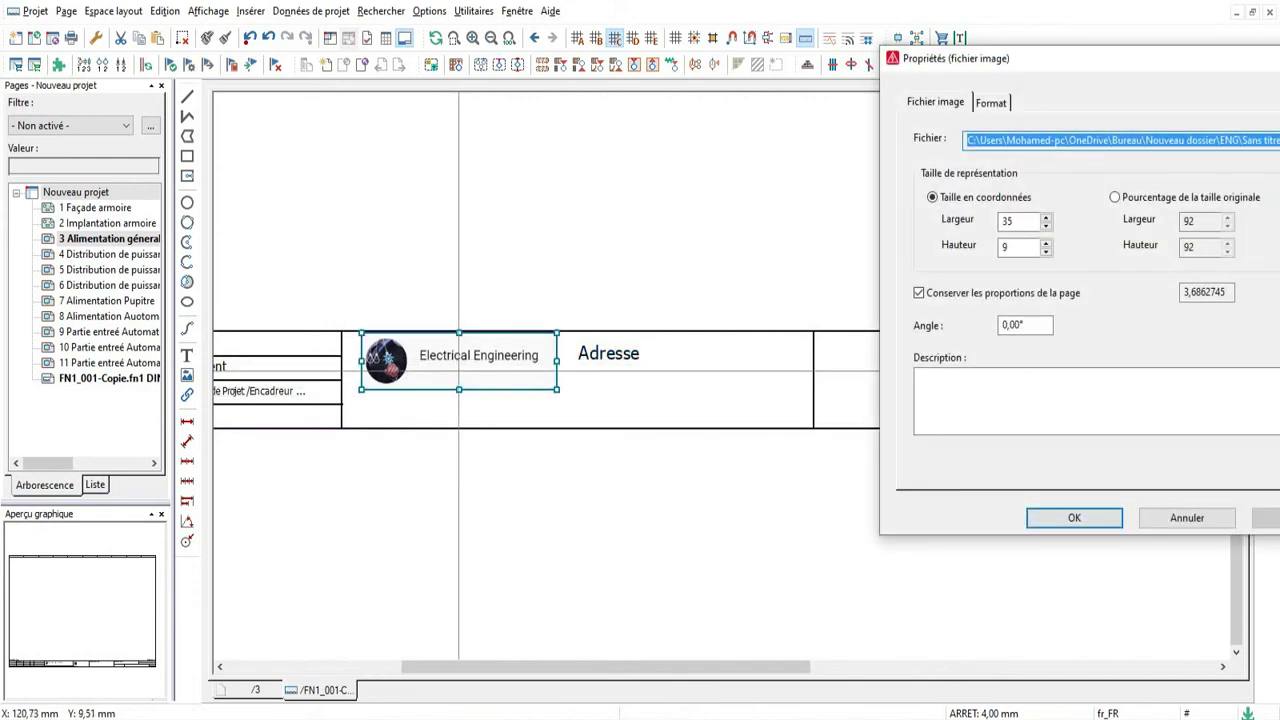
{"action": "left_click", "coordinate": [919, 293]}
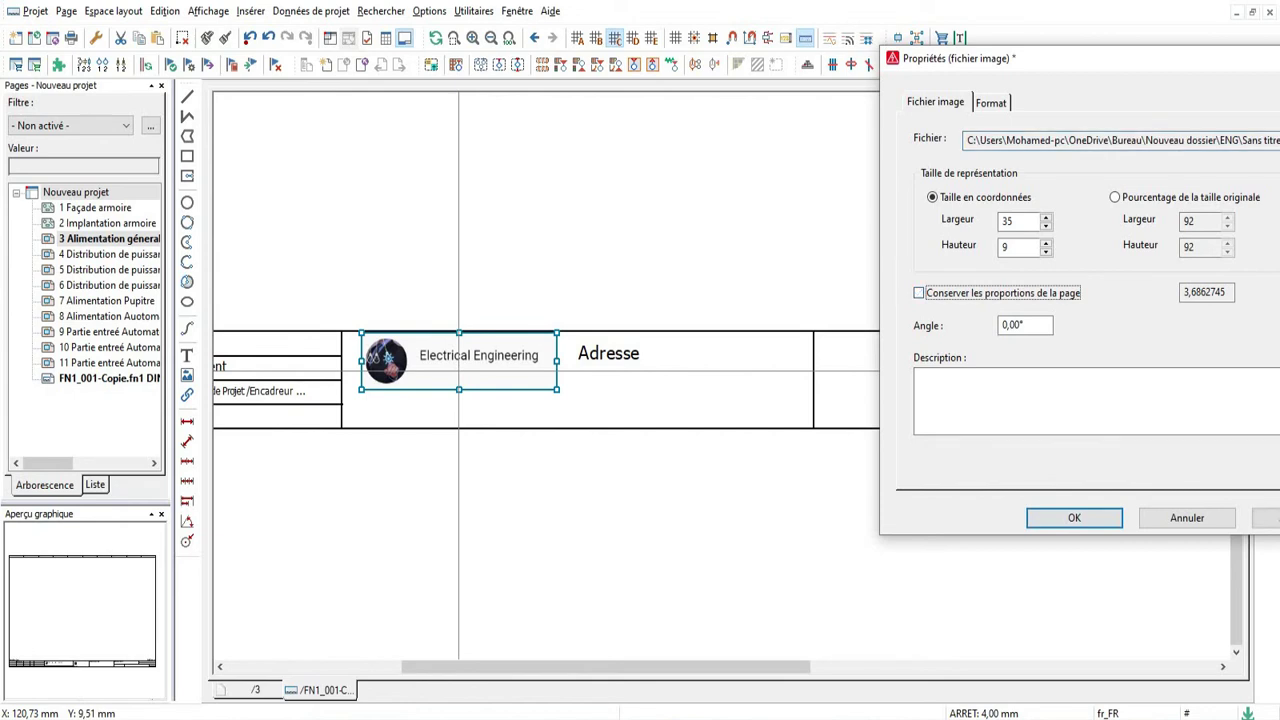
{"action": "key", "text": "Return"}
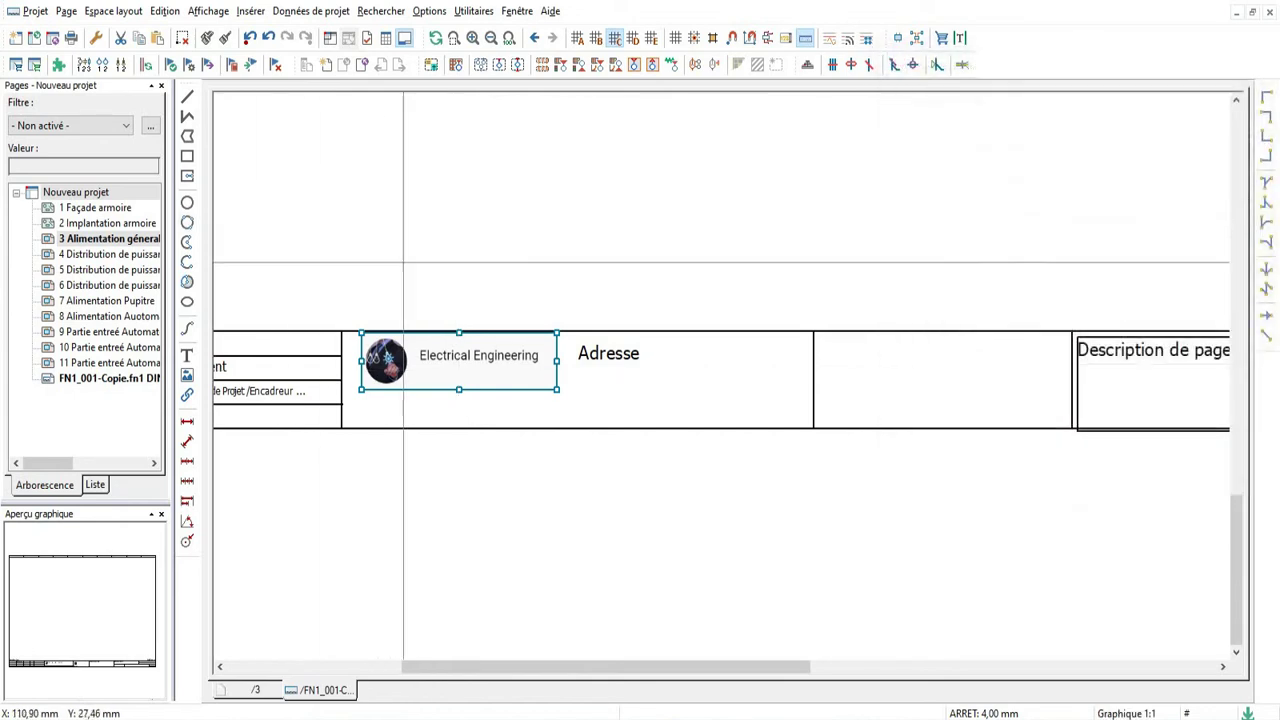
{"action": "mouse_move", "coordinate": [457, 390]}
{"action": "left_mouse_down"}
{"action": "mouse_move", "coordinate": [457, 417]}
{"action": "mouse_move", "coordinate": [443, 400]}
{"action": "left_mouse_up"}
Step: Check the cleaned-up title block layout and close the FN1_001-Copie title block
{"action": "scroll", "coordinate": [678, 405], "scroll_direction": "down", "scroll_amount": 2}
{"action": "scroll", "coordinate": [678, 405], "scroll_direction": "up", "scroll_amount": 3}
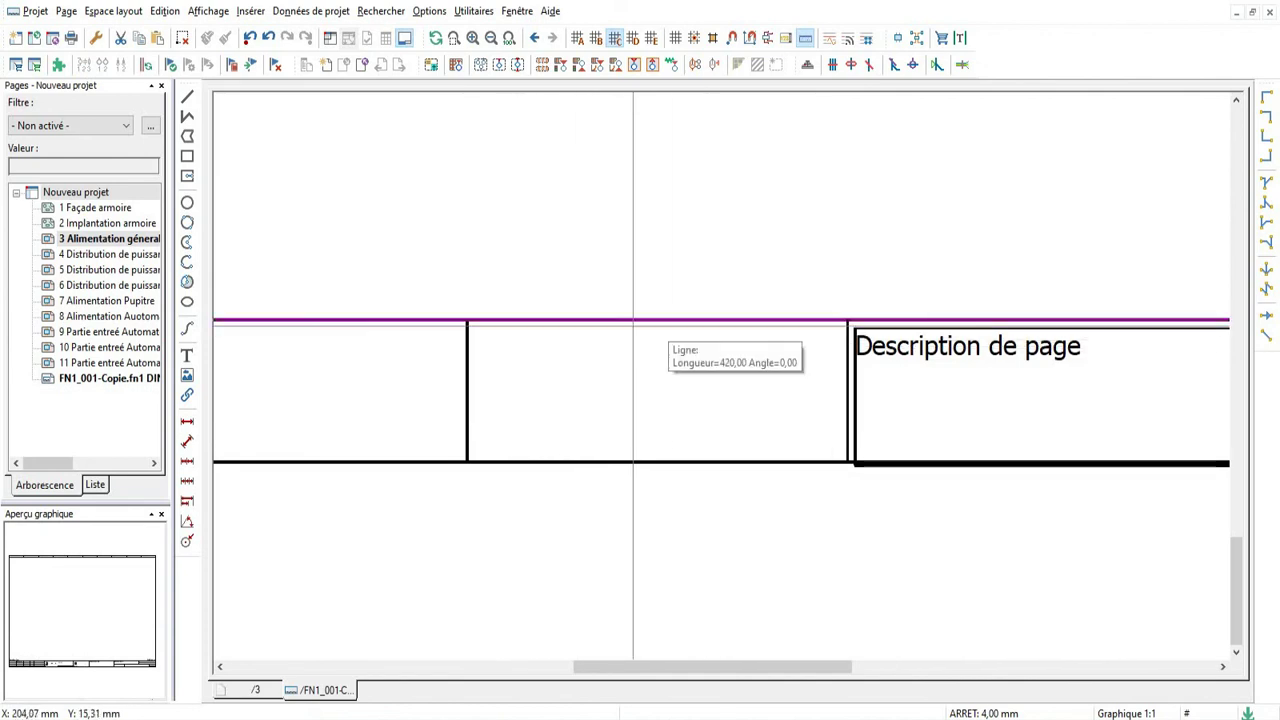
{"action": "scroll", "coordinate": [600, 372], "scroll_direction": "down", "scroll_amount": 2}
{"action": "scroll", "coordinate": [517, 372], "scroll_direction": "up", "scroll_amount": 3}
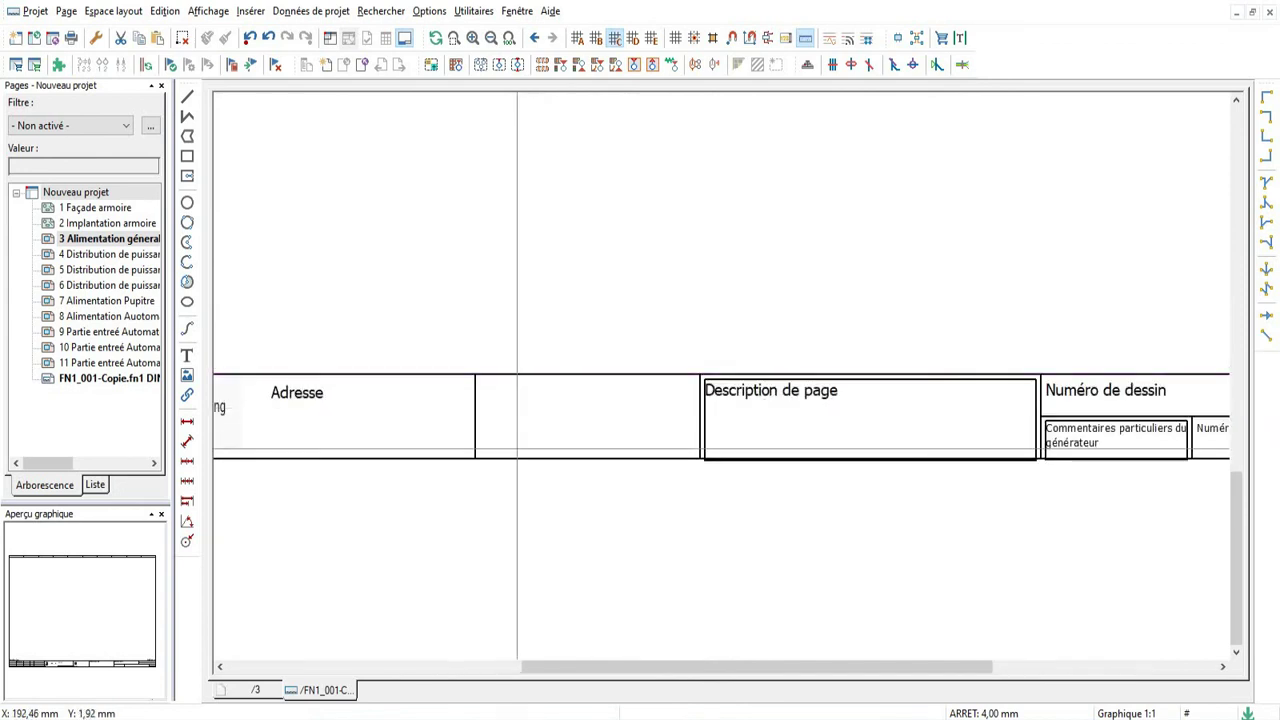
{"action": "scroll", "coordinate": [663, 370], "scroll_direction": "down", "scroll_amount": 3}
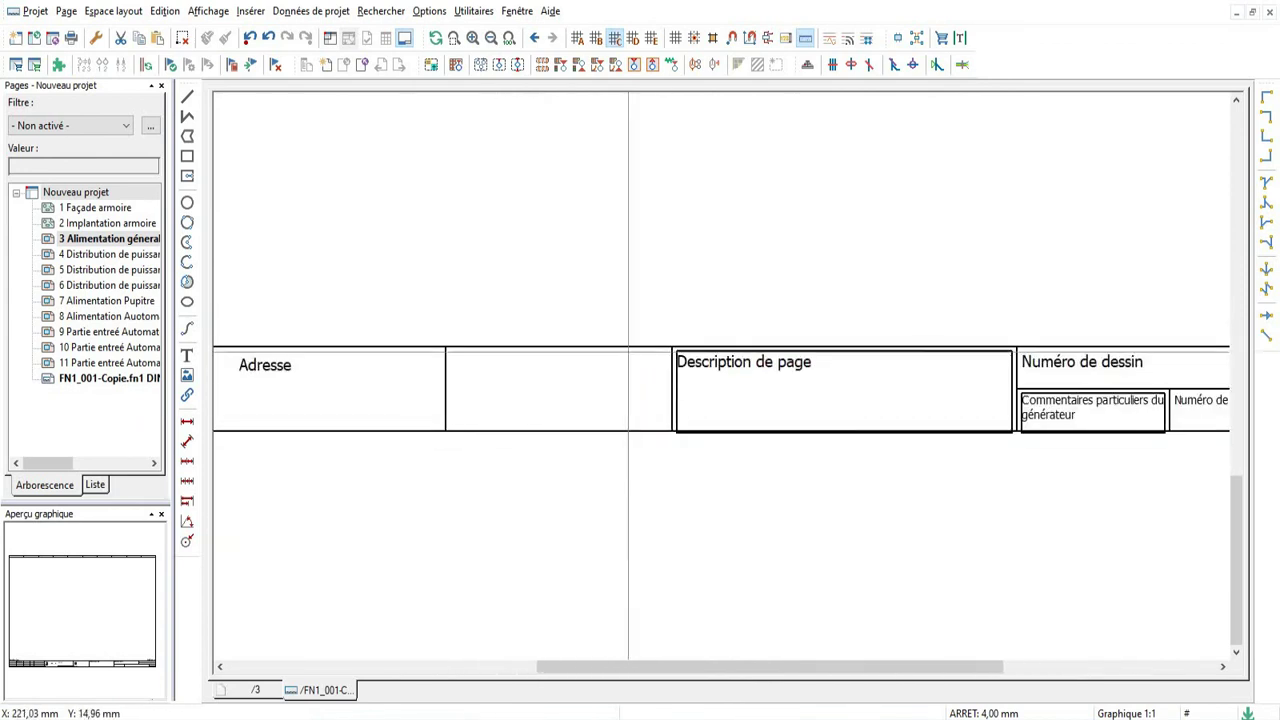
{"action": "scroll", "coordinate": [535, 421], "scroll_direction": "down", "scroll_amount": 5}
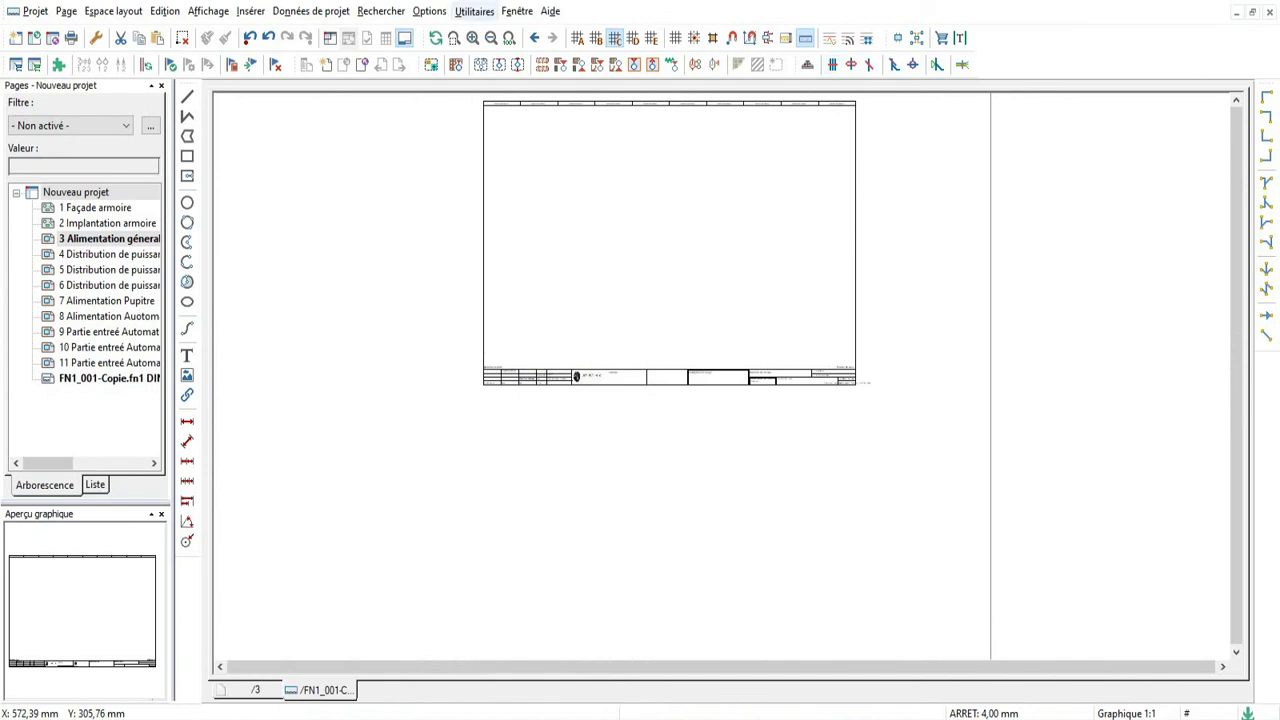
{"action": "key", "text": "ctrl+F4"}
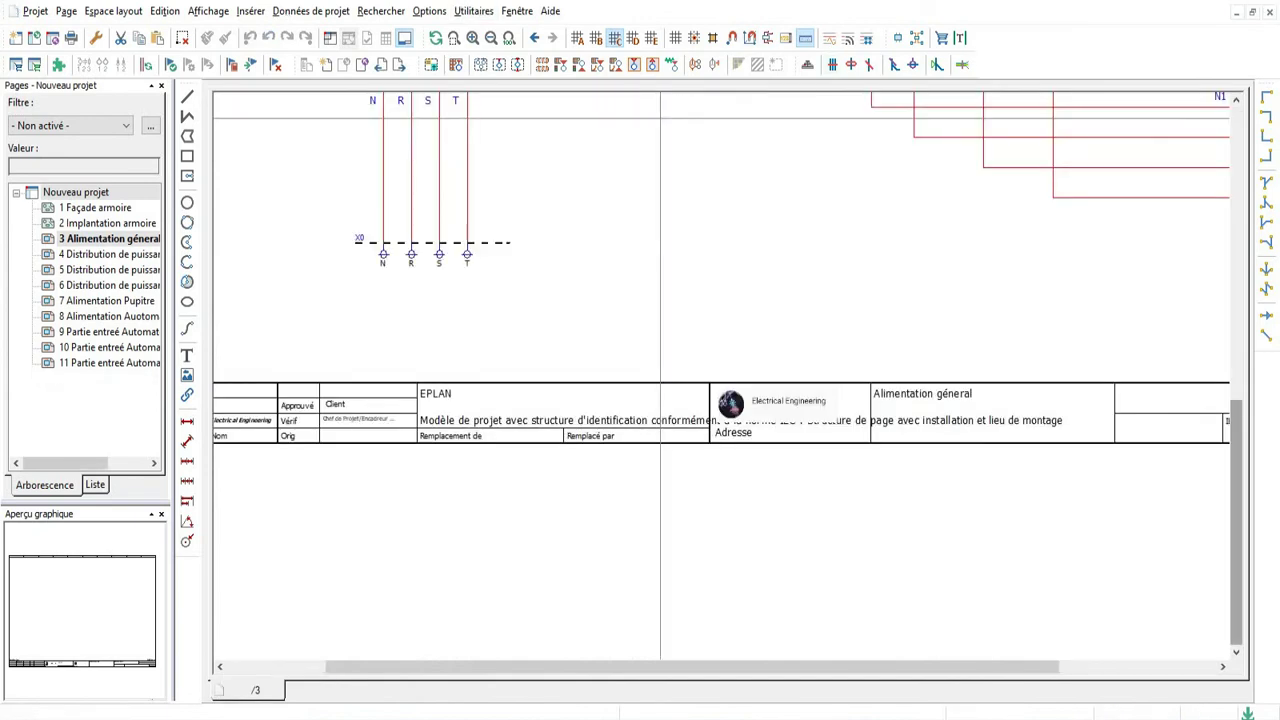
Step: Copy the FN1_001-Copie title block to a new title block named FN1_001-Copie-Copie in the ENG folder
{"action": "left_click", "coordinate": [517, 11]}
{"action": "mouse_move", "coordinate": [474, 11]}
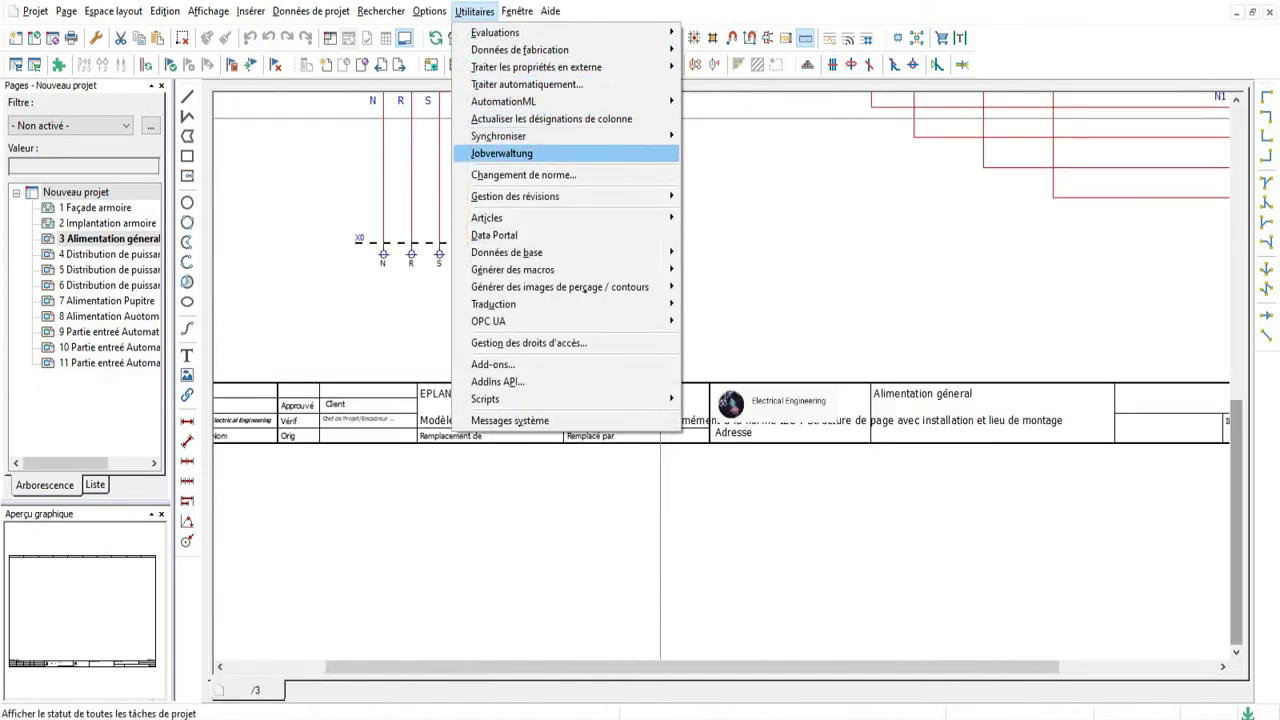
{"action": "mouse_move", "coordinate": [540, 253]}
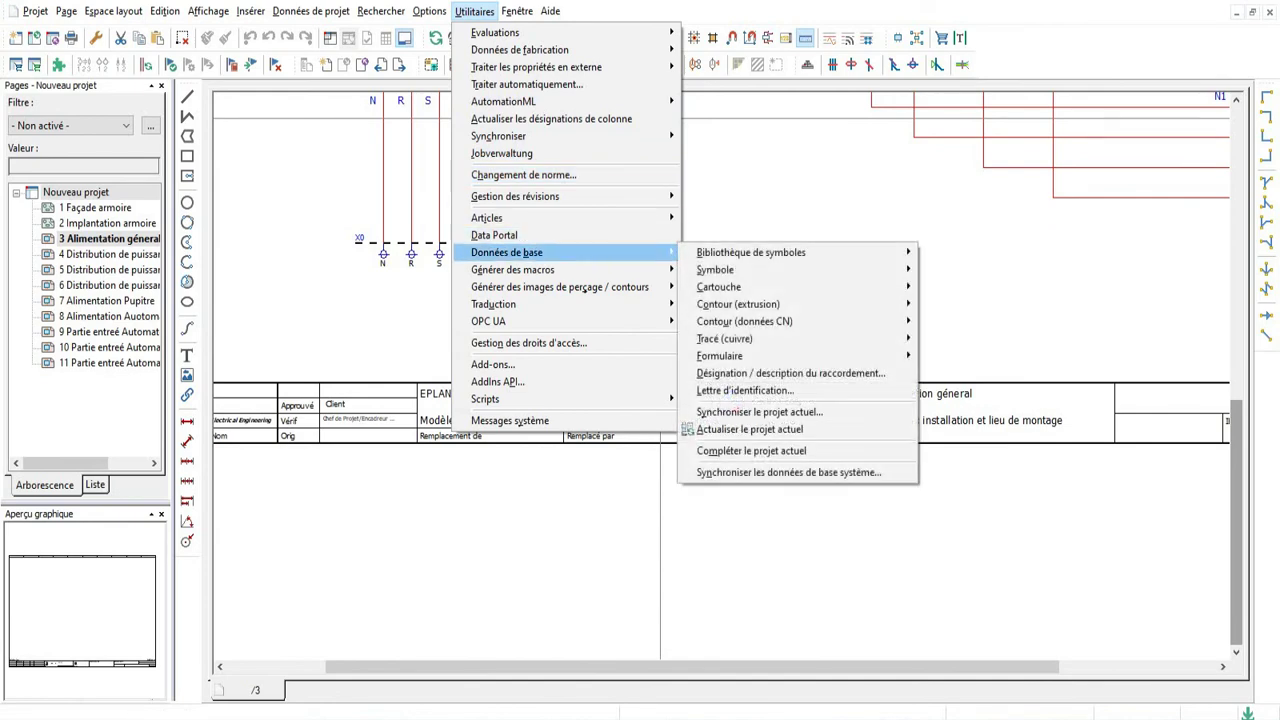
{"action": "mouse_move", "coordinate": [760, 287]}
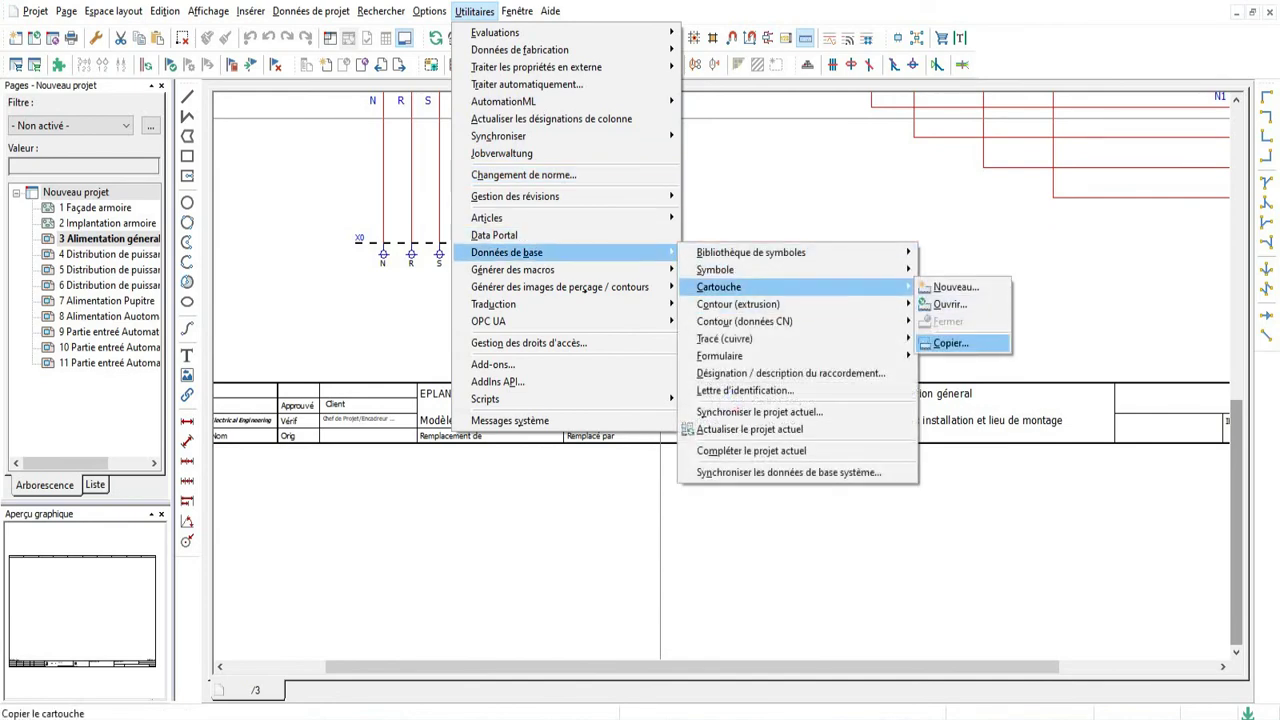
{"action": "left_click", "coordinate": [955, 343]}
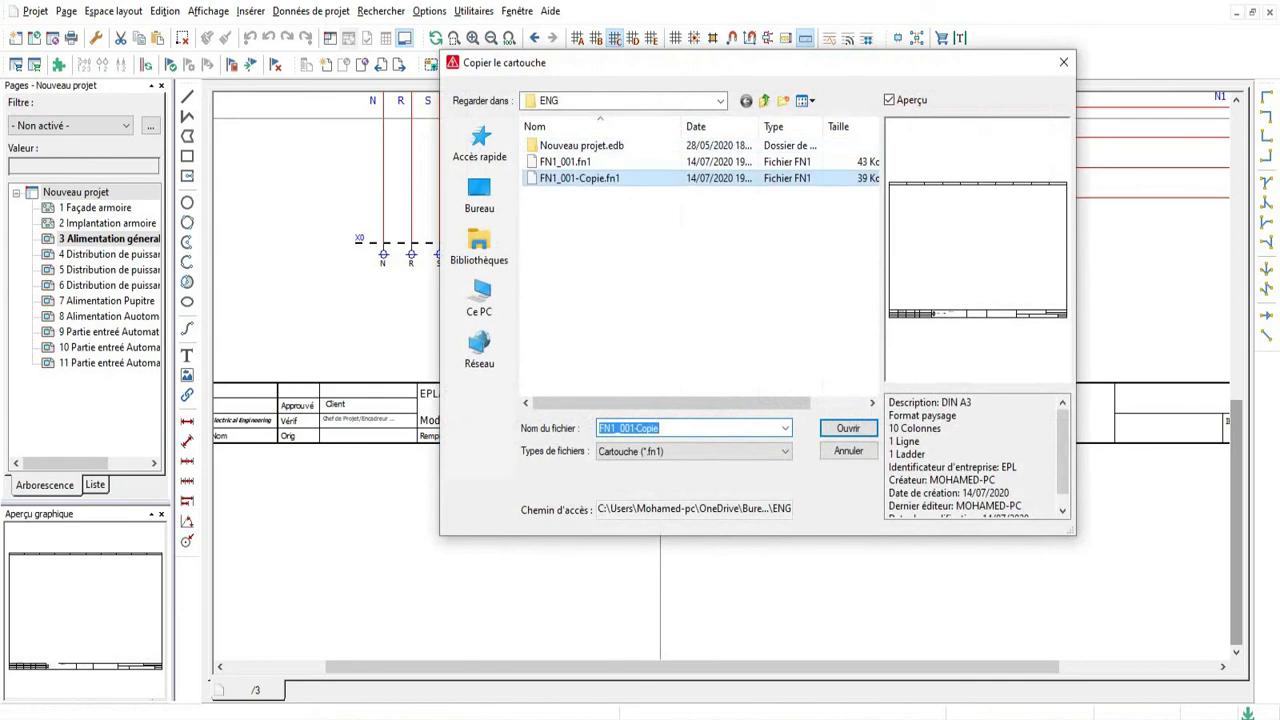
{"action": "key", "text": "Return"}
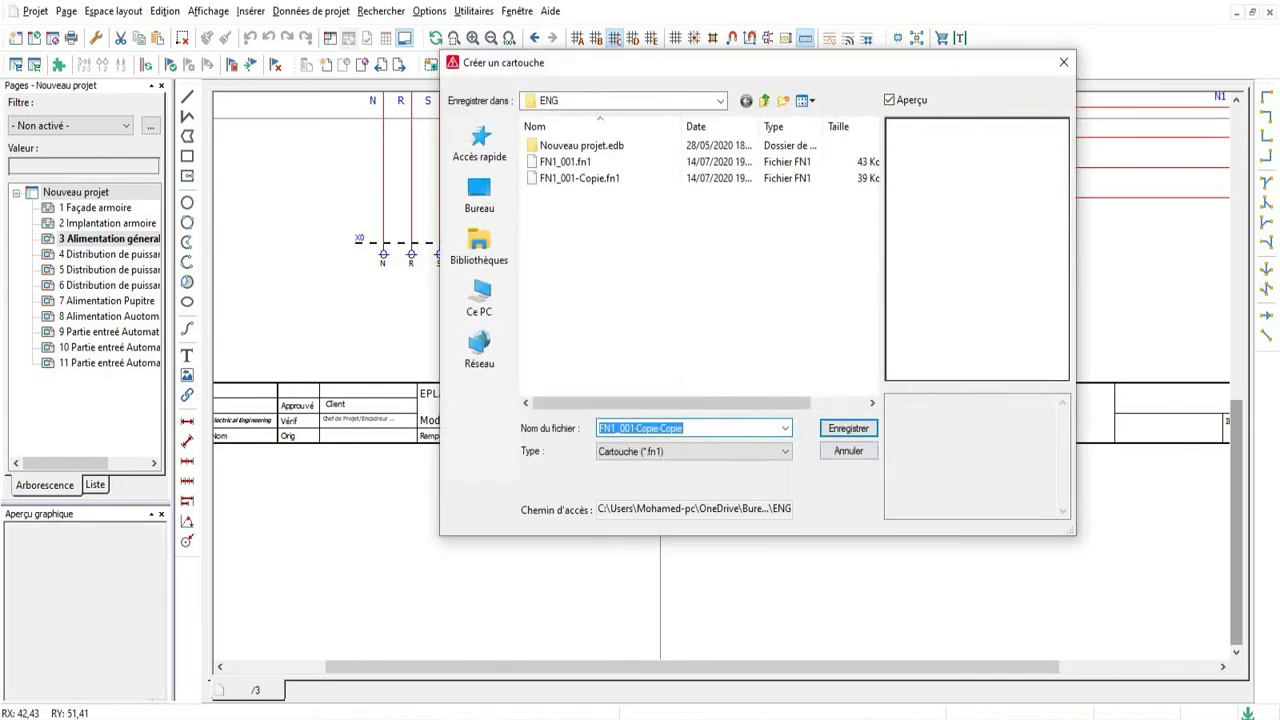
{"action": "key", "text": "Return"}
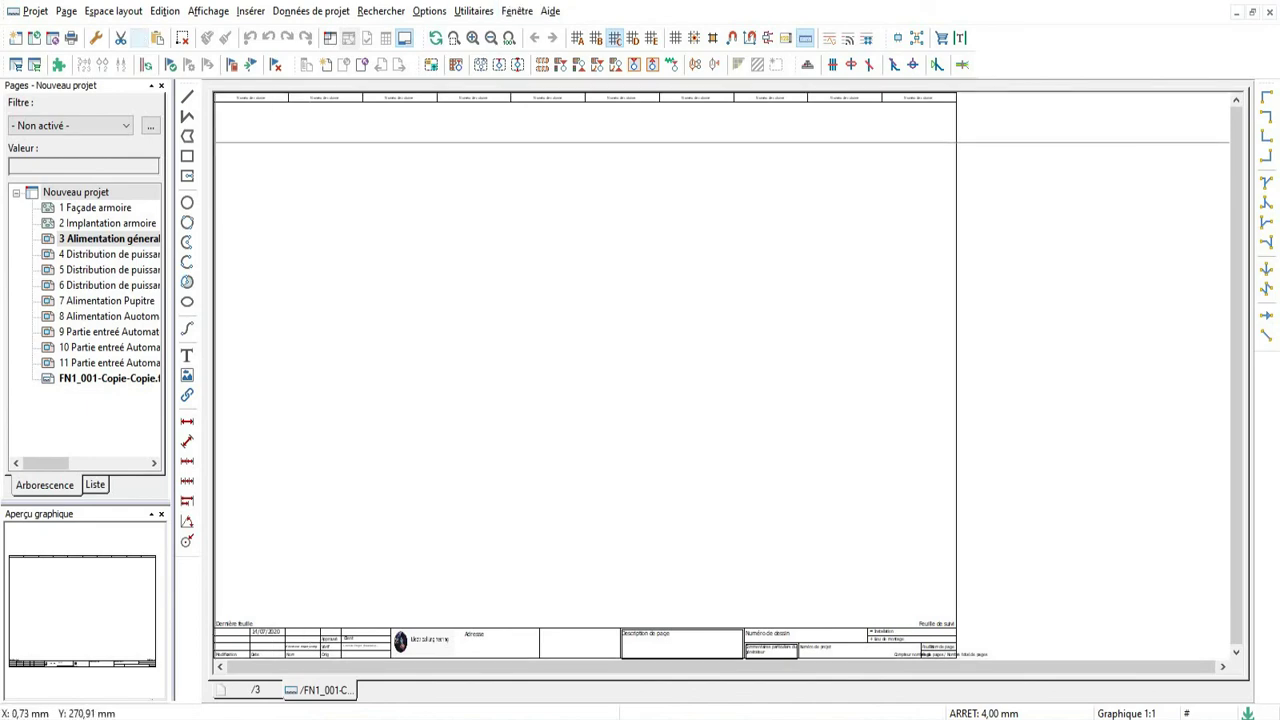
Step: Browse for the project's standard title block, deleting FN1_001-Copie.fn1 and FN1_001.fn1 from the ENG folder and selecting FN1_001-Copie-Copie.fn1
{"action": "left_click", "coordinate": [96, 38]}
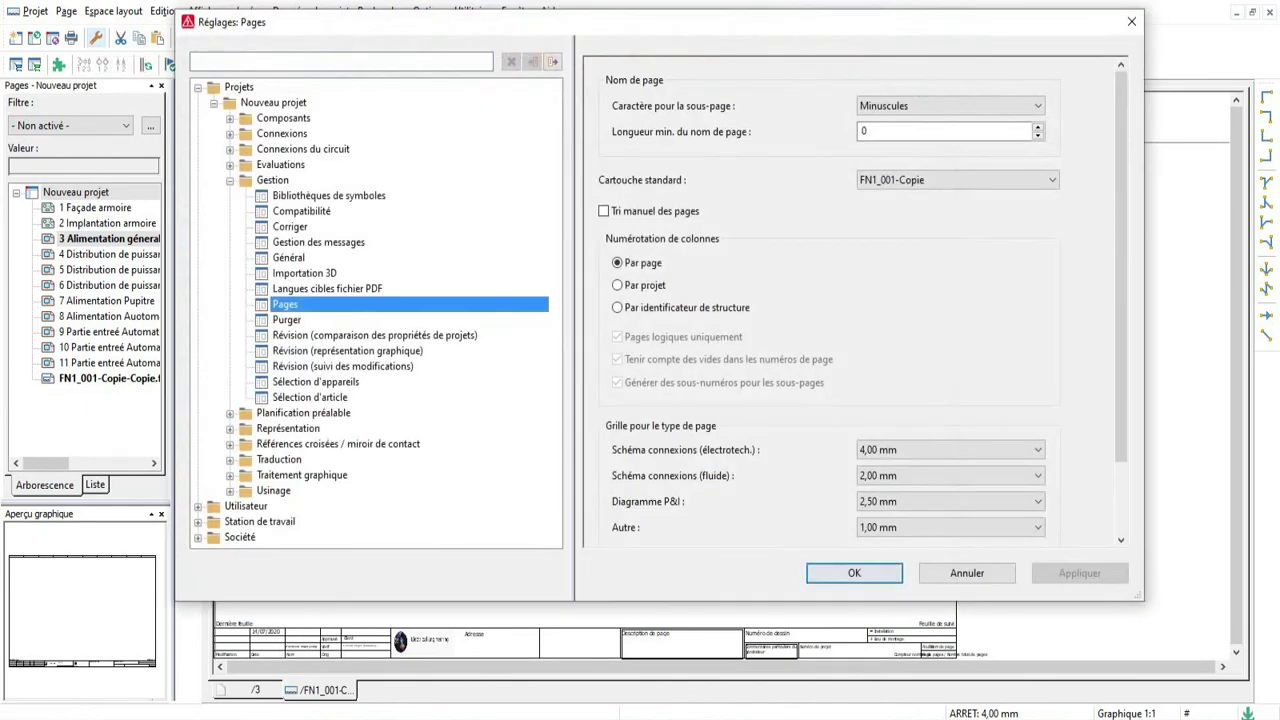
{"action": "left_click", "coordinate": [957, 180]}
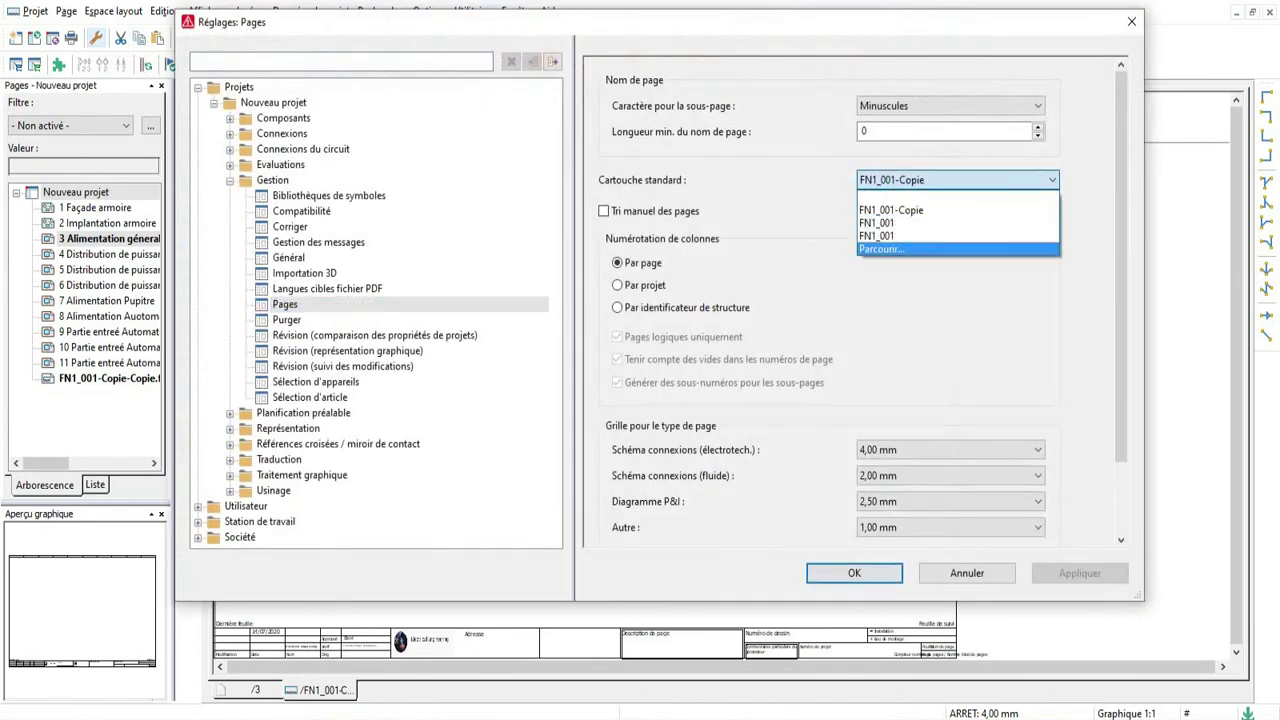
{"action": "left_click", "coordinate": [900, 248]}
{"action": "left_click", "coordinate": [588, 180]}
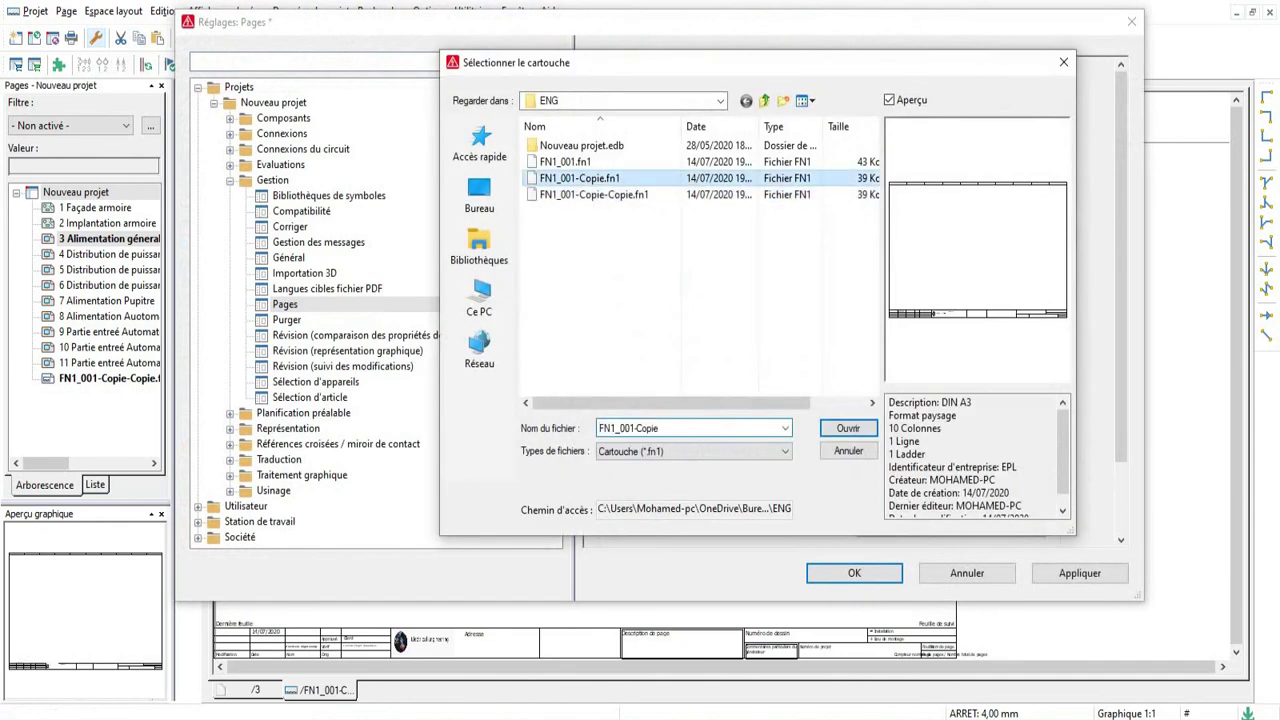
{"action": "key", "text": "Delete"}
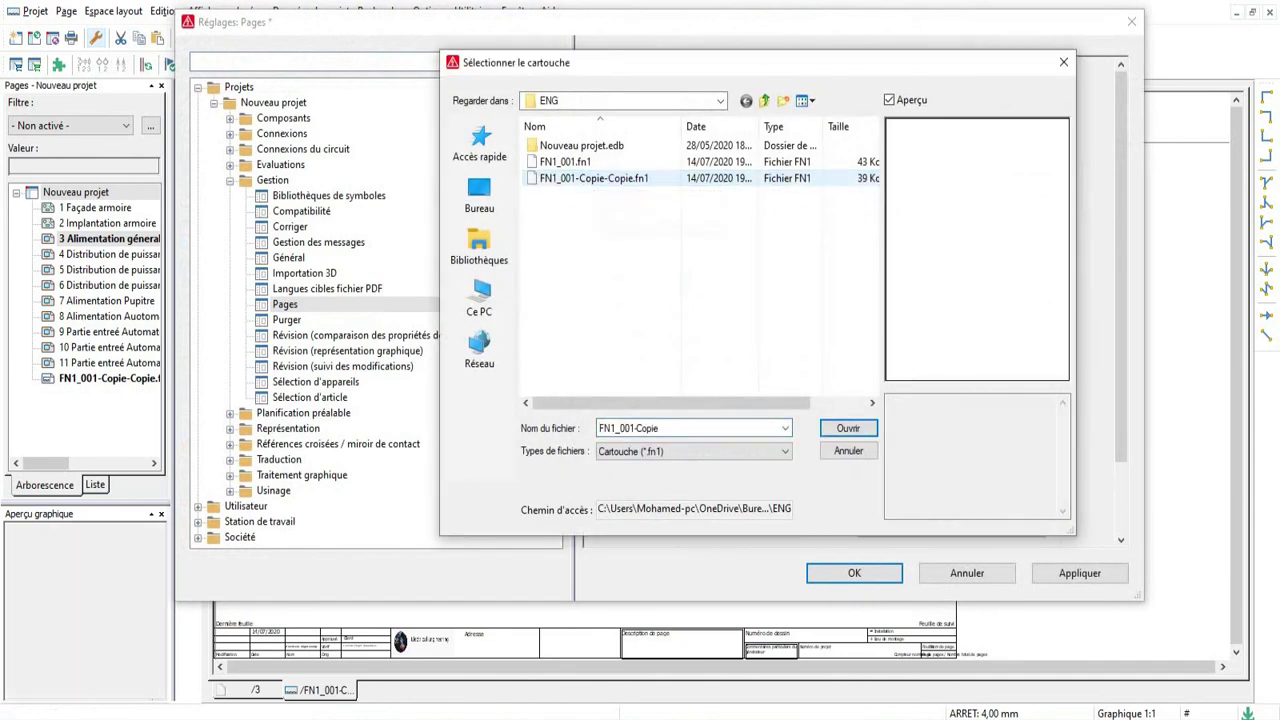
{"action": "left_click", "coordinate": [588, 163]}
{"action": "key", "text": "Delete"}
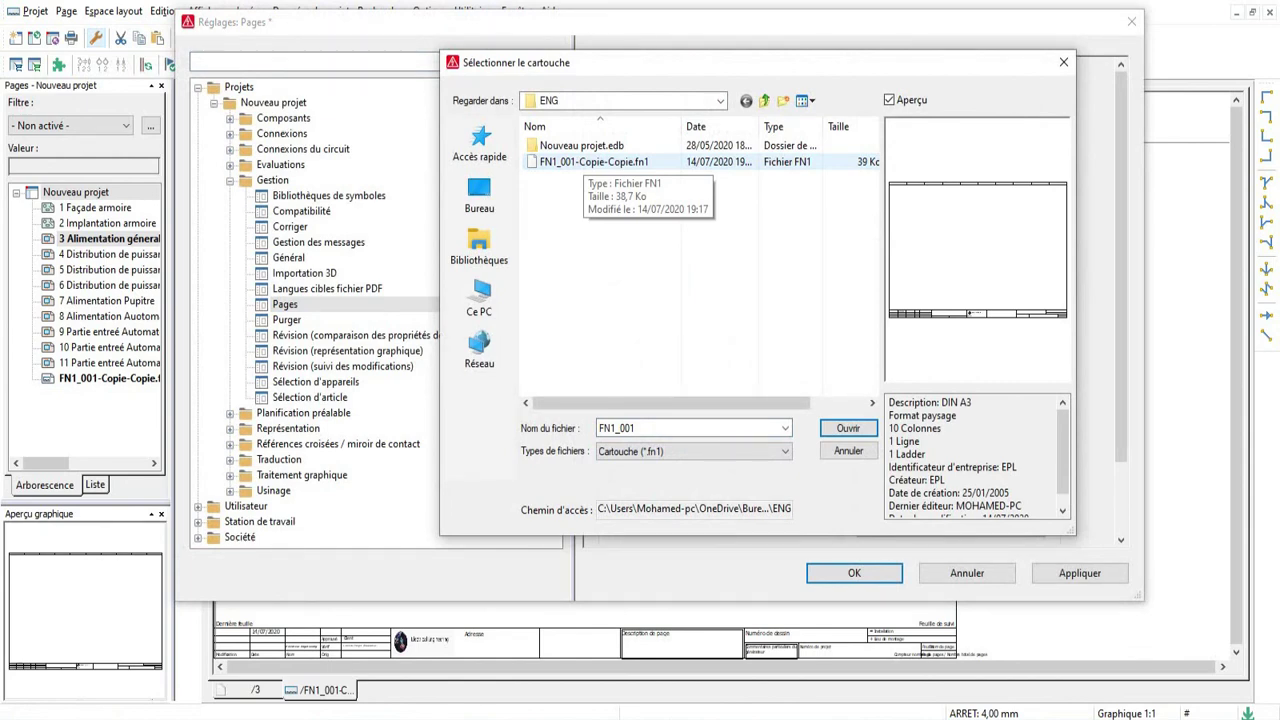
{"action": "double_click", "coordinate": [590, 162]}
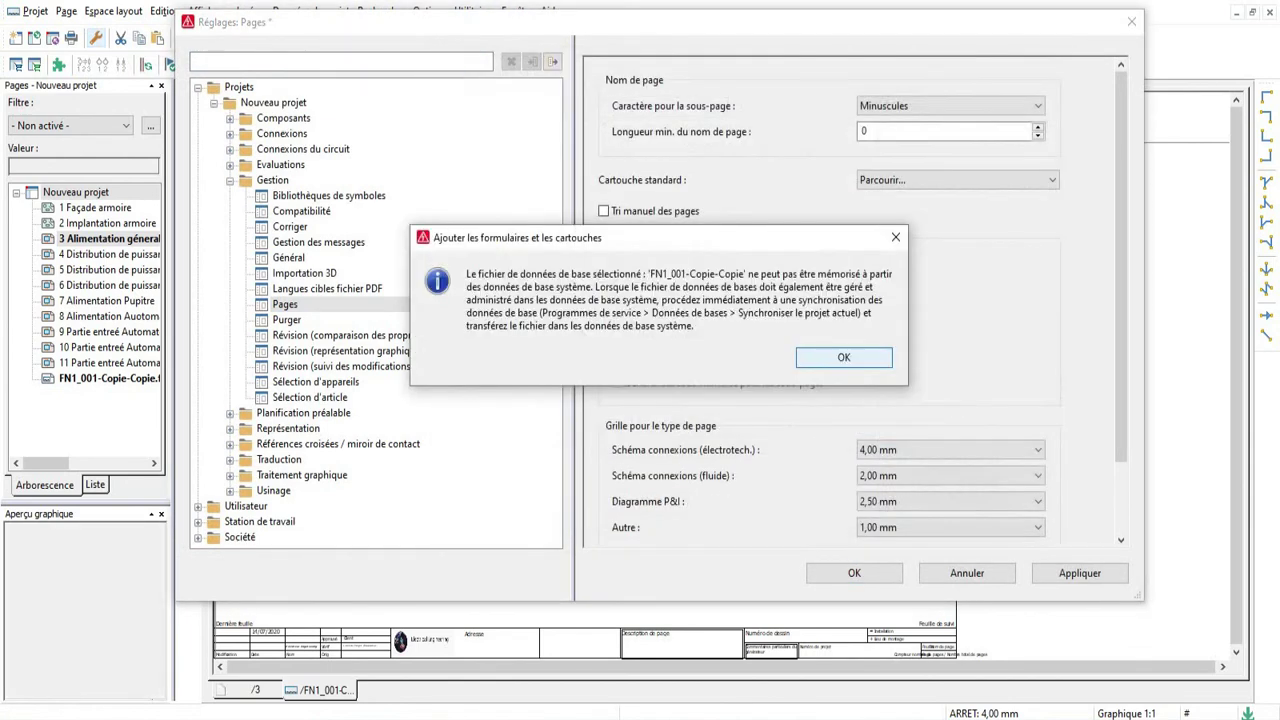
{"action": "key", "text": "Return"}
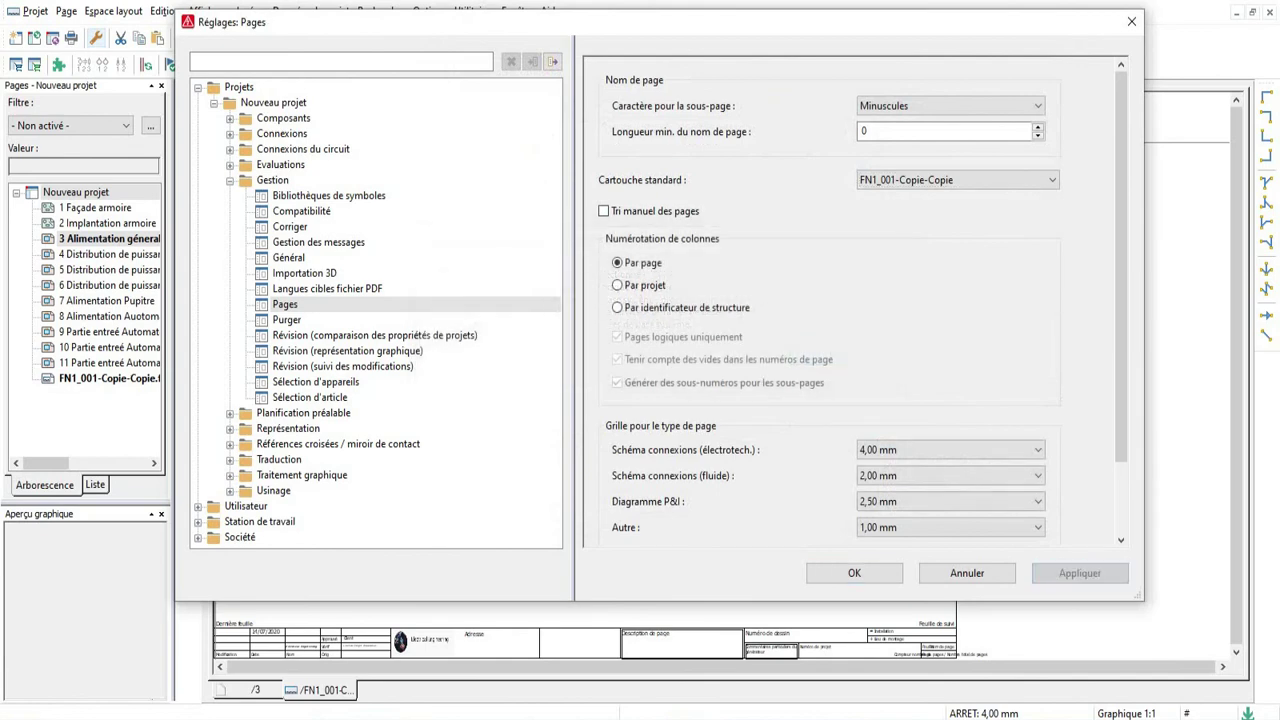
Step: Apply FN1_001-Copie-Copie as the project's standard title block and close the open FN1_001-Copie-Copie title block
{"action": "key", "text": "Return"}
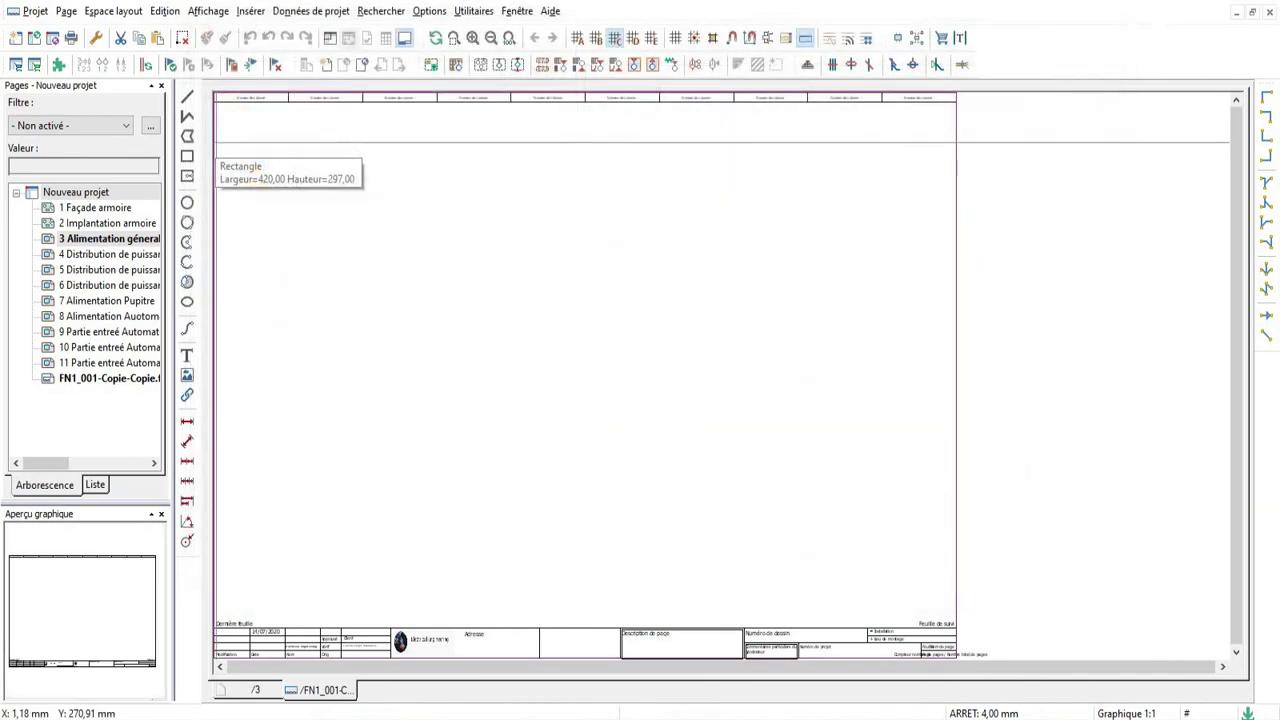
{"action": "scroll", "coordinate": [614, 371], "scroll_direction": "up", "scroll_amount": 5}
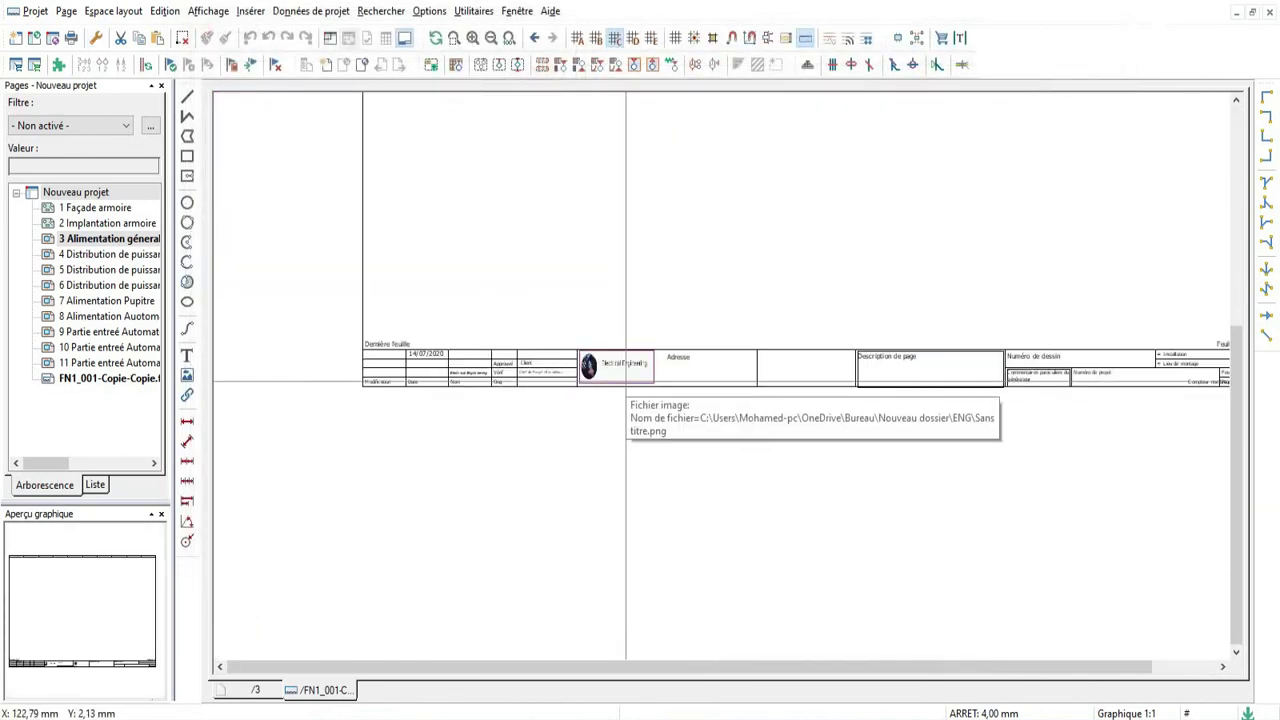
{"action": "scroll", "coordinate": [506, 380], "scroll_direction": "down", "scroll_amount": 4}
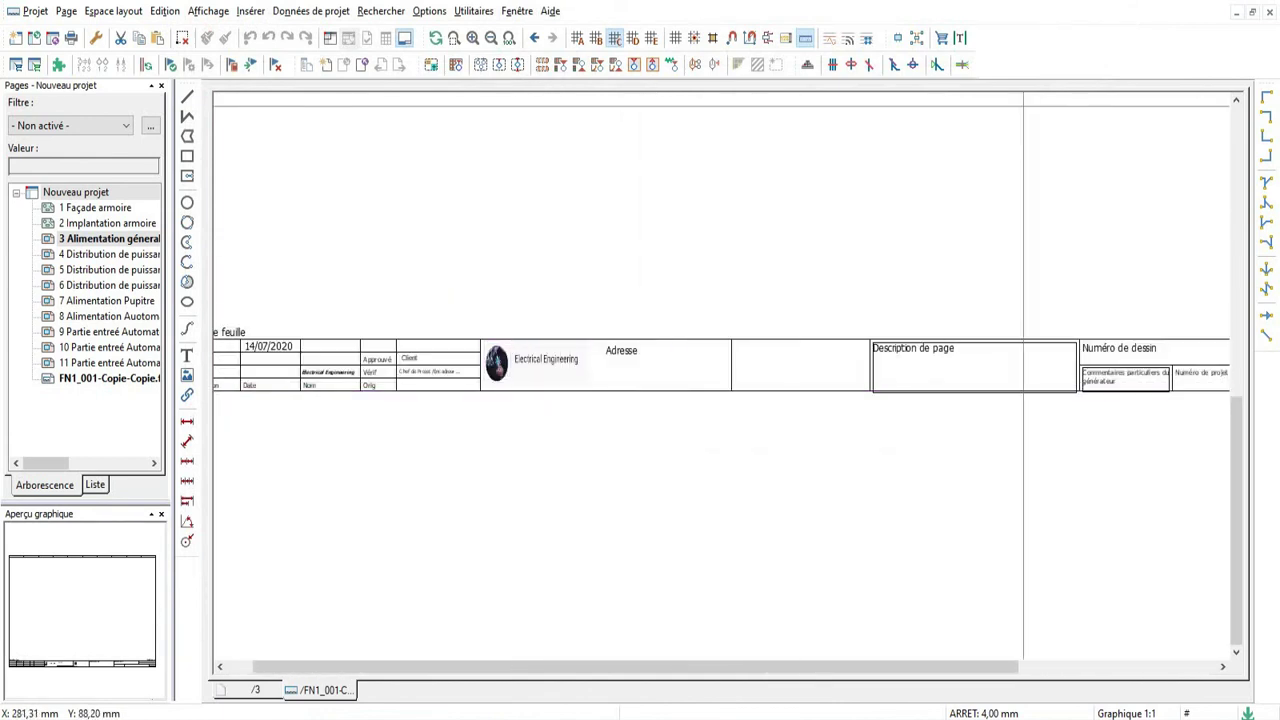
{"action": "left_click", "coordinate": [1270, 12]}
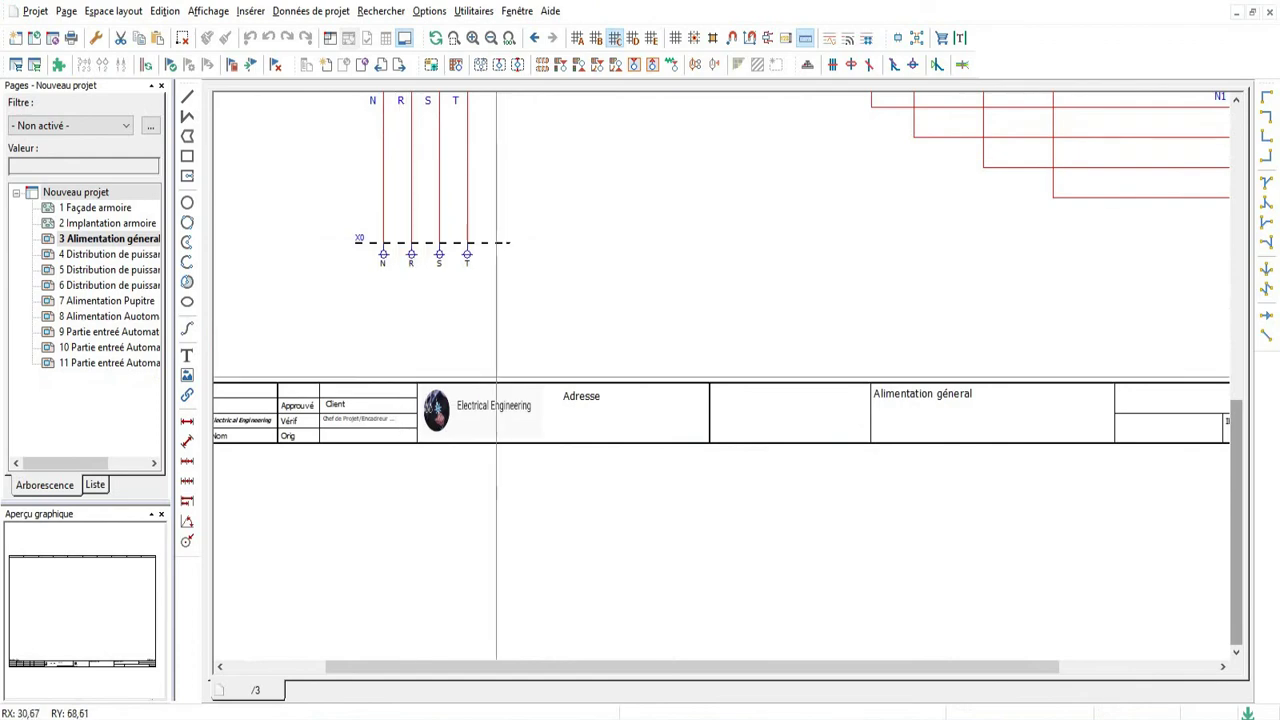
Step: Check how the new title block appears on page 3 Alimentation général and page 4 Distribution de puissance
{"action": "scroll", "coordinate": [552, 407], "scroll_direction": "down", "scroll_amount": 2}
{"action": "scroll", "coordinate": [554, 402], "scroll_direction": "up", "scroll_amount": 2}
{"action": "scroll", "coordinate": [829, 400], "scroll_direction": "down", "scroll_amount": 2}
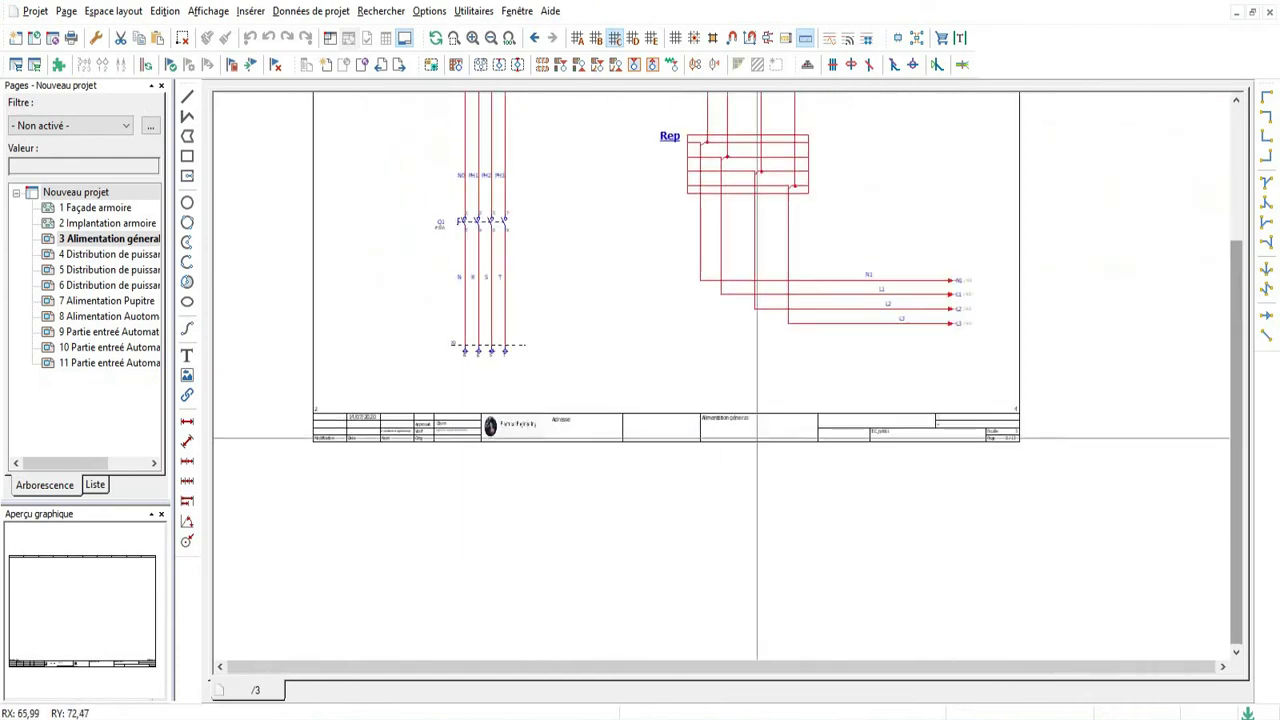
{"action": "scroll", "coordinate": [720, 430], "scroll_direction": "up", "scroll_amount": 4}
{"action": "key", "text": "Page_Down"}
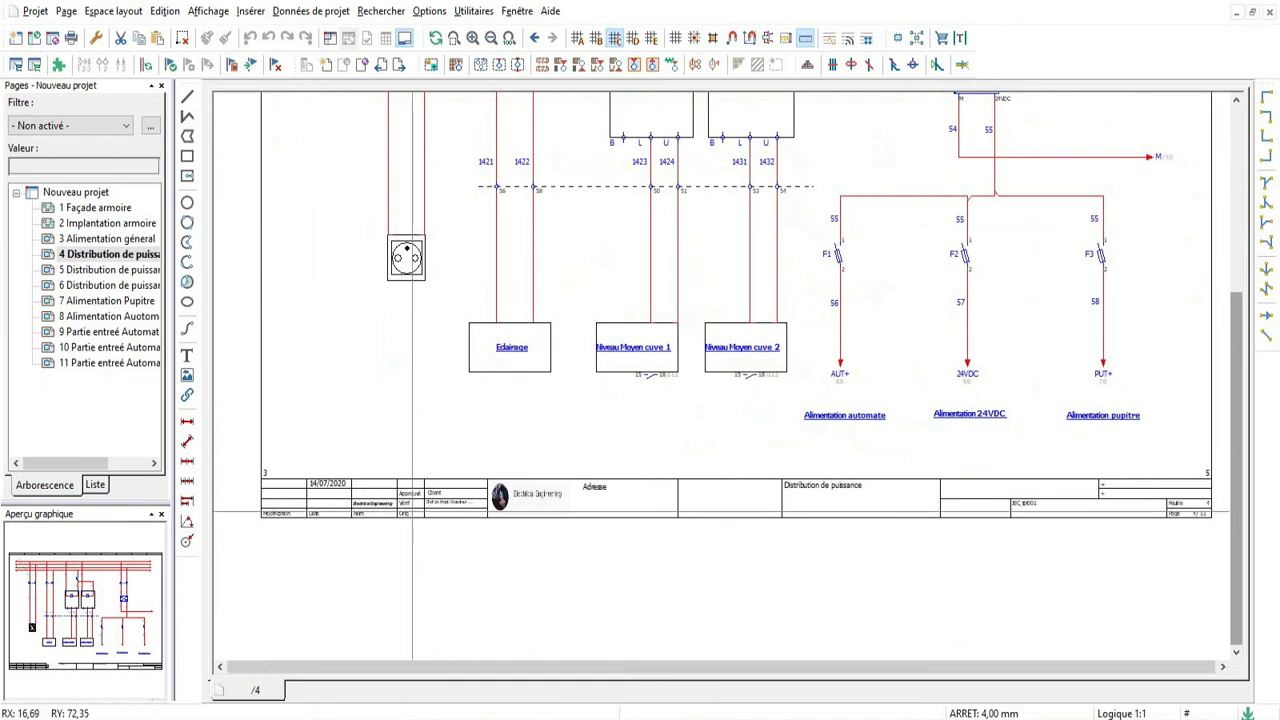
{"action": "scroll", "coordinate": [412, 513], "scroll_direction": "down", "scroll_amount": 4}
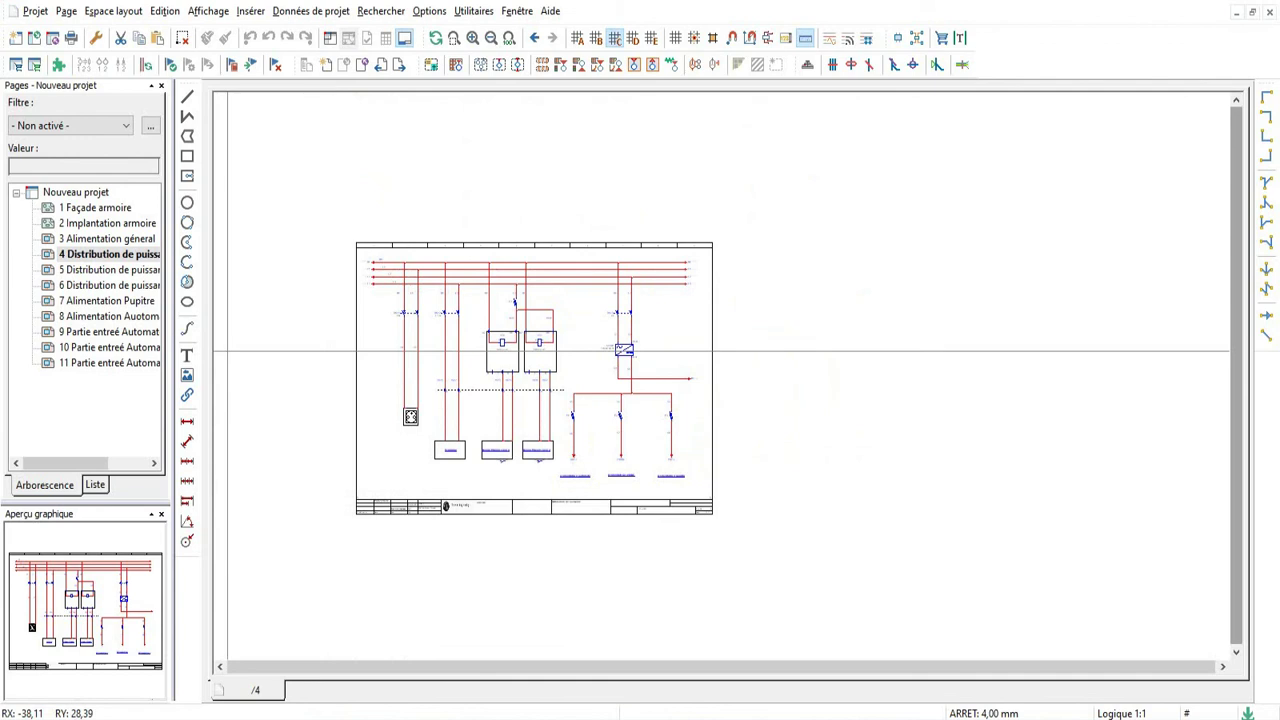
Step: Preview other schematic pages of the project, including page 11 Partie entreé Automate I2.0...I2.7
{"action": "left_click", "coordinate": [107, 223]}
{"action": "key", "text": "Down"}
{"action": "key", "text": "Down"}
{"action": "key", "text": "Down"}
{"action": "key", "text": "Down"}
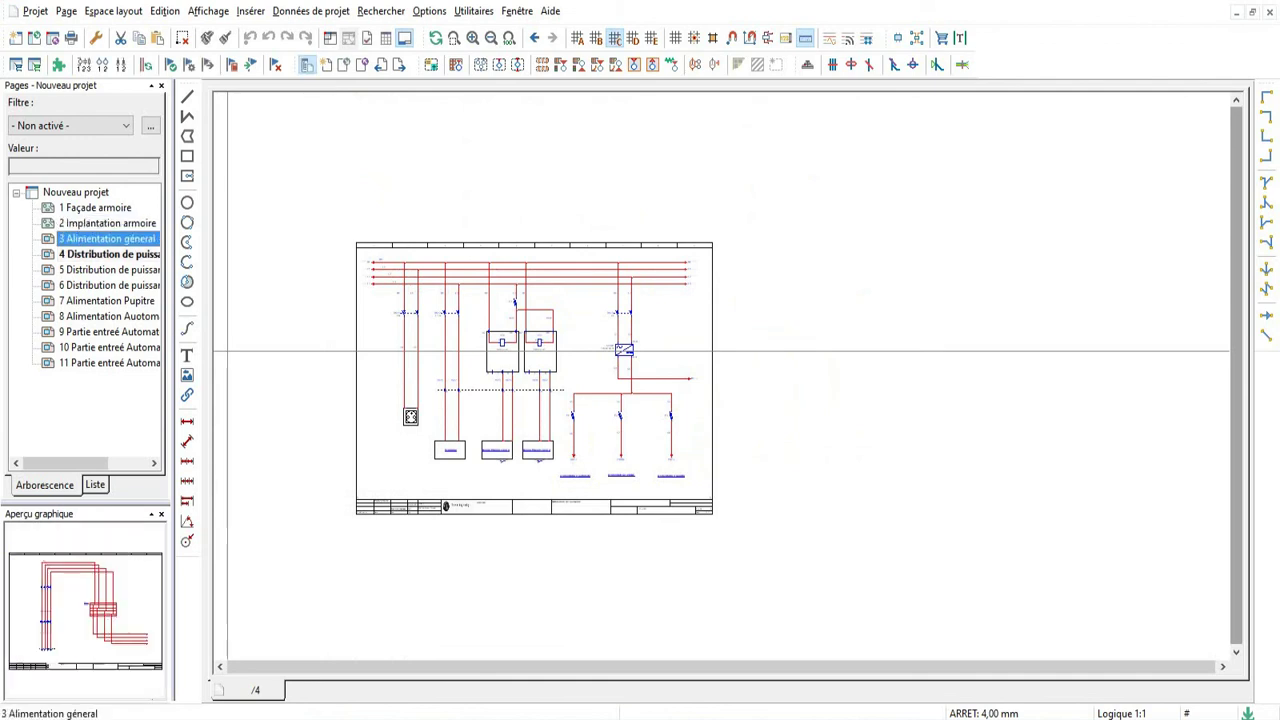
{"action": "left_click", "coordinate": [109, 363]}
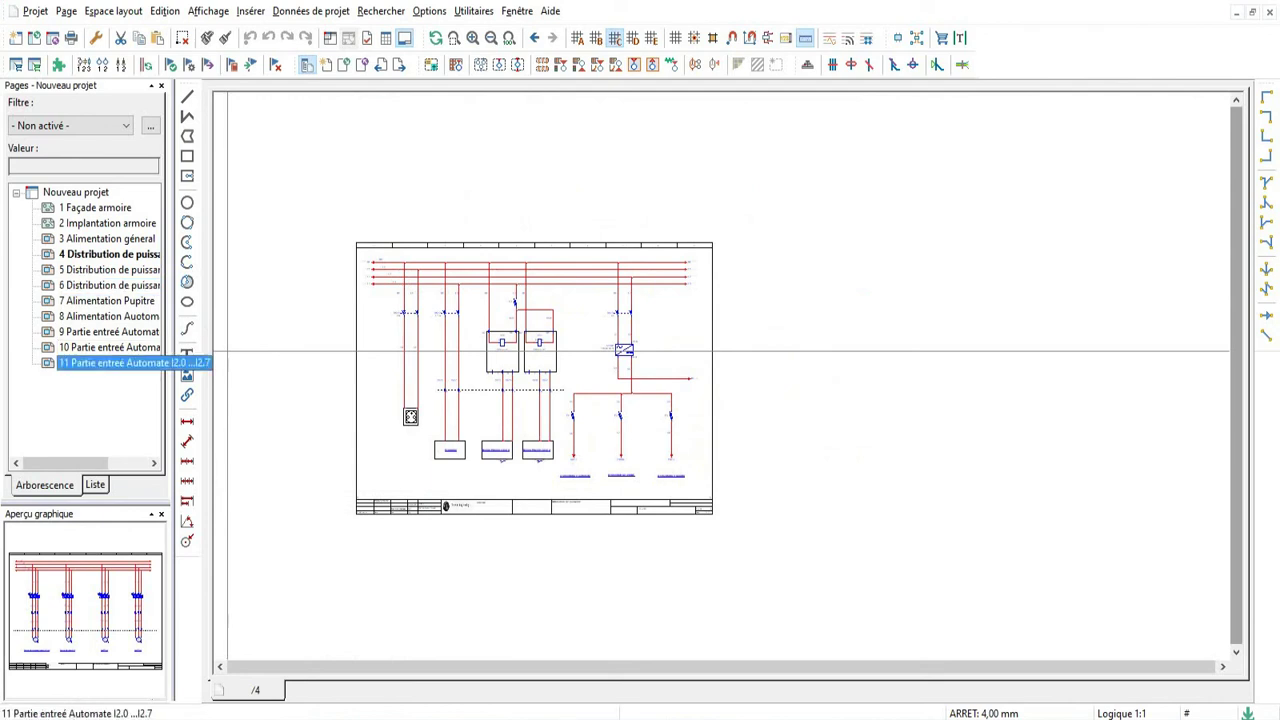